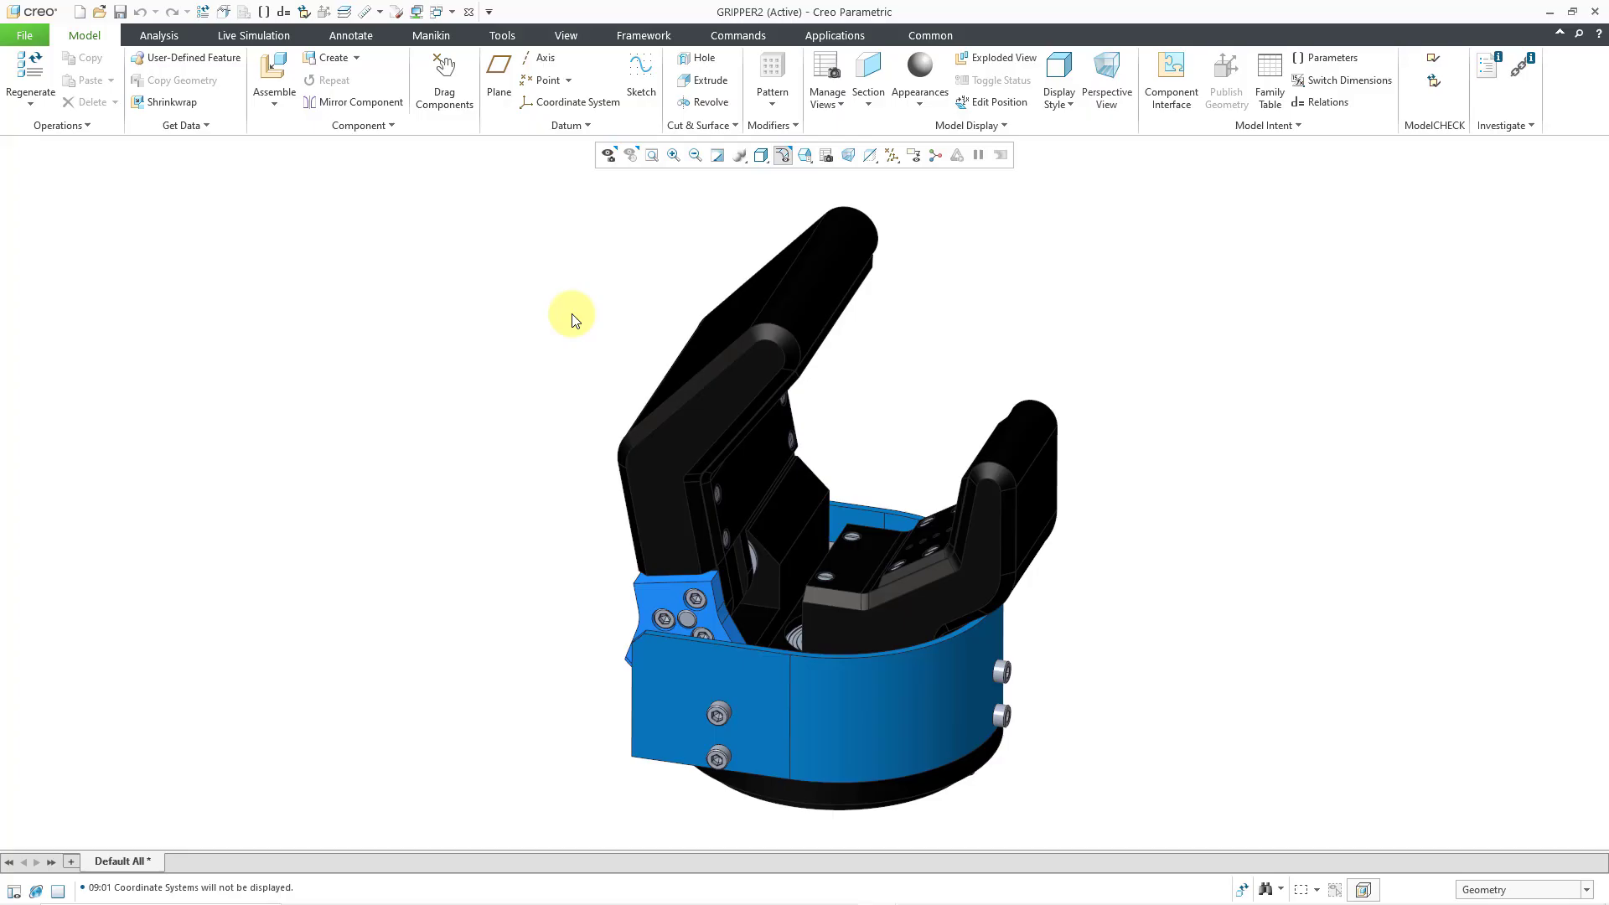
Step: Bring up the Cut & Surface options with the Surface submenu showing Enclosure Volume
{"action": "left_click", "coordinate": [718, 128]}
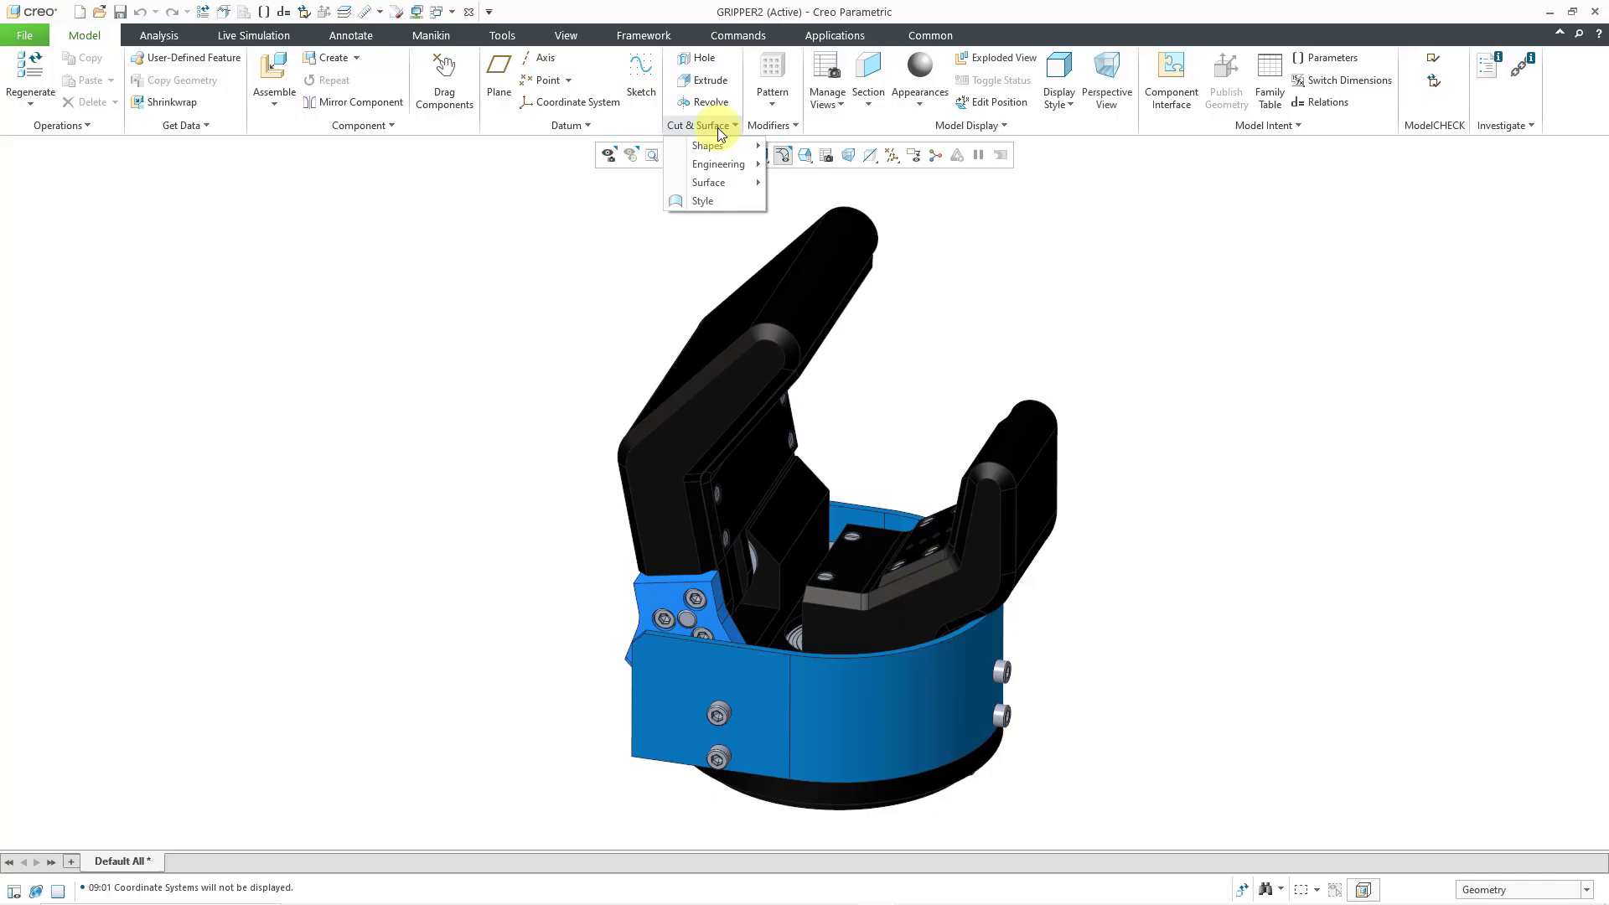
{"action": "mouse_move", "coordinate": [721, 182]}
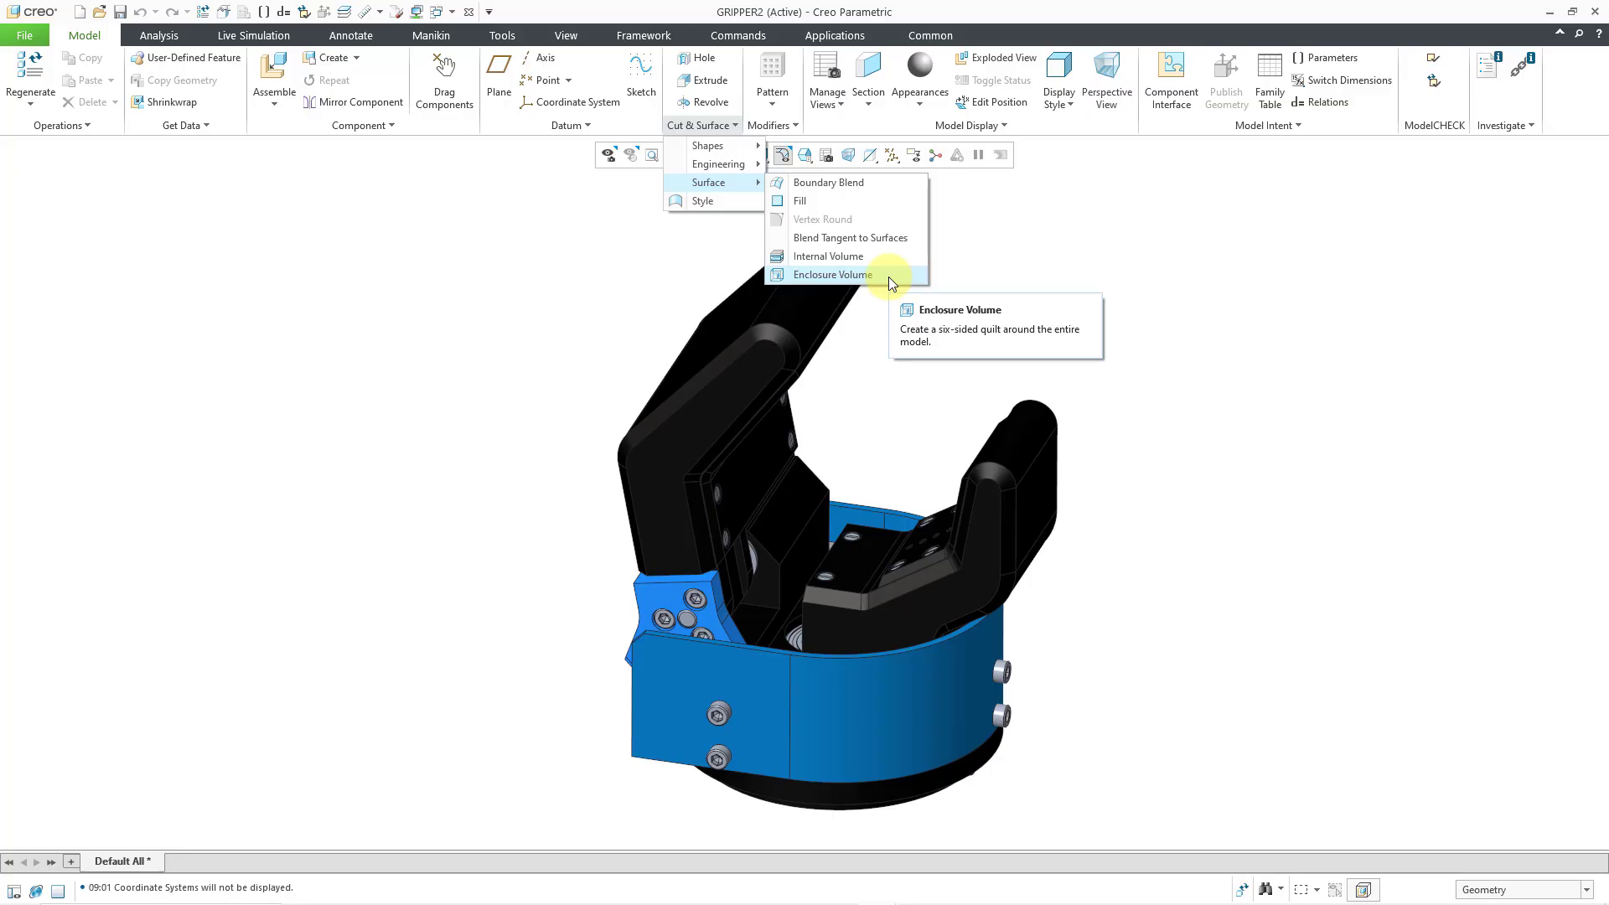
Step: Start an enclosure volume around GRIPPER2.ASM and set its box orientation to Optimized
{"action": "left_click", "coordinate": [867, 274]}
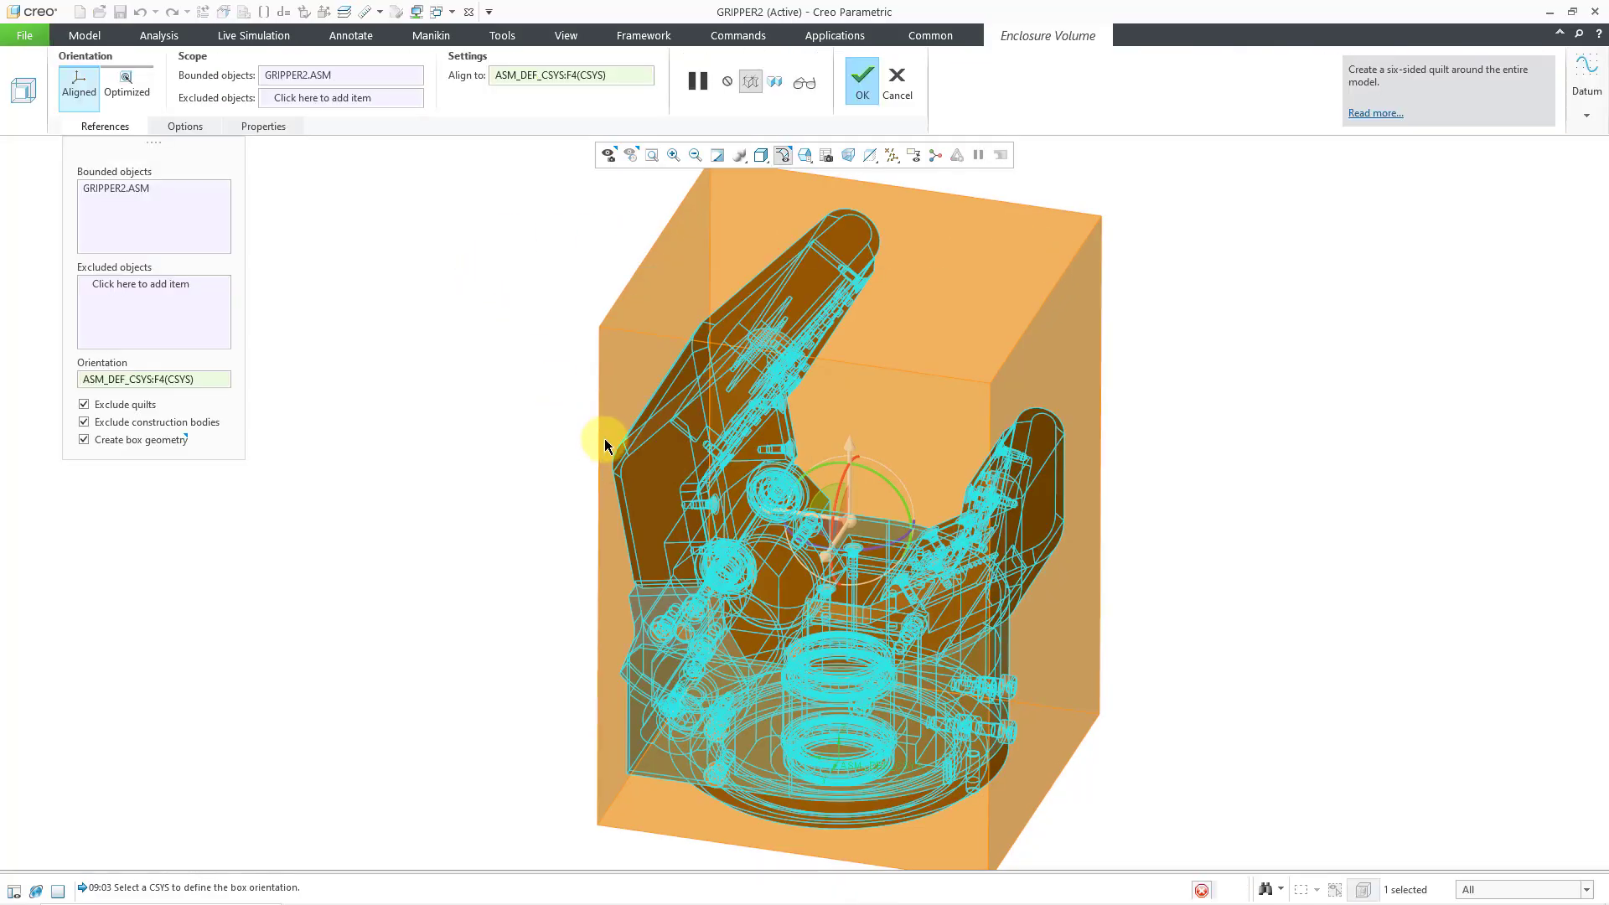
{"action": "scroll", "coordinate": [605, 443], "scroll_direction": "up", "scroll_amount": 2}
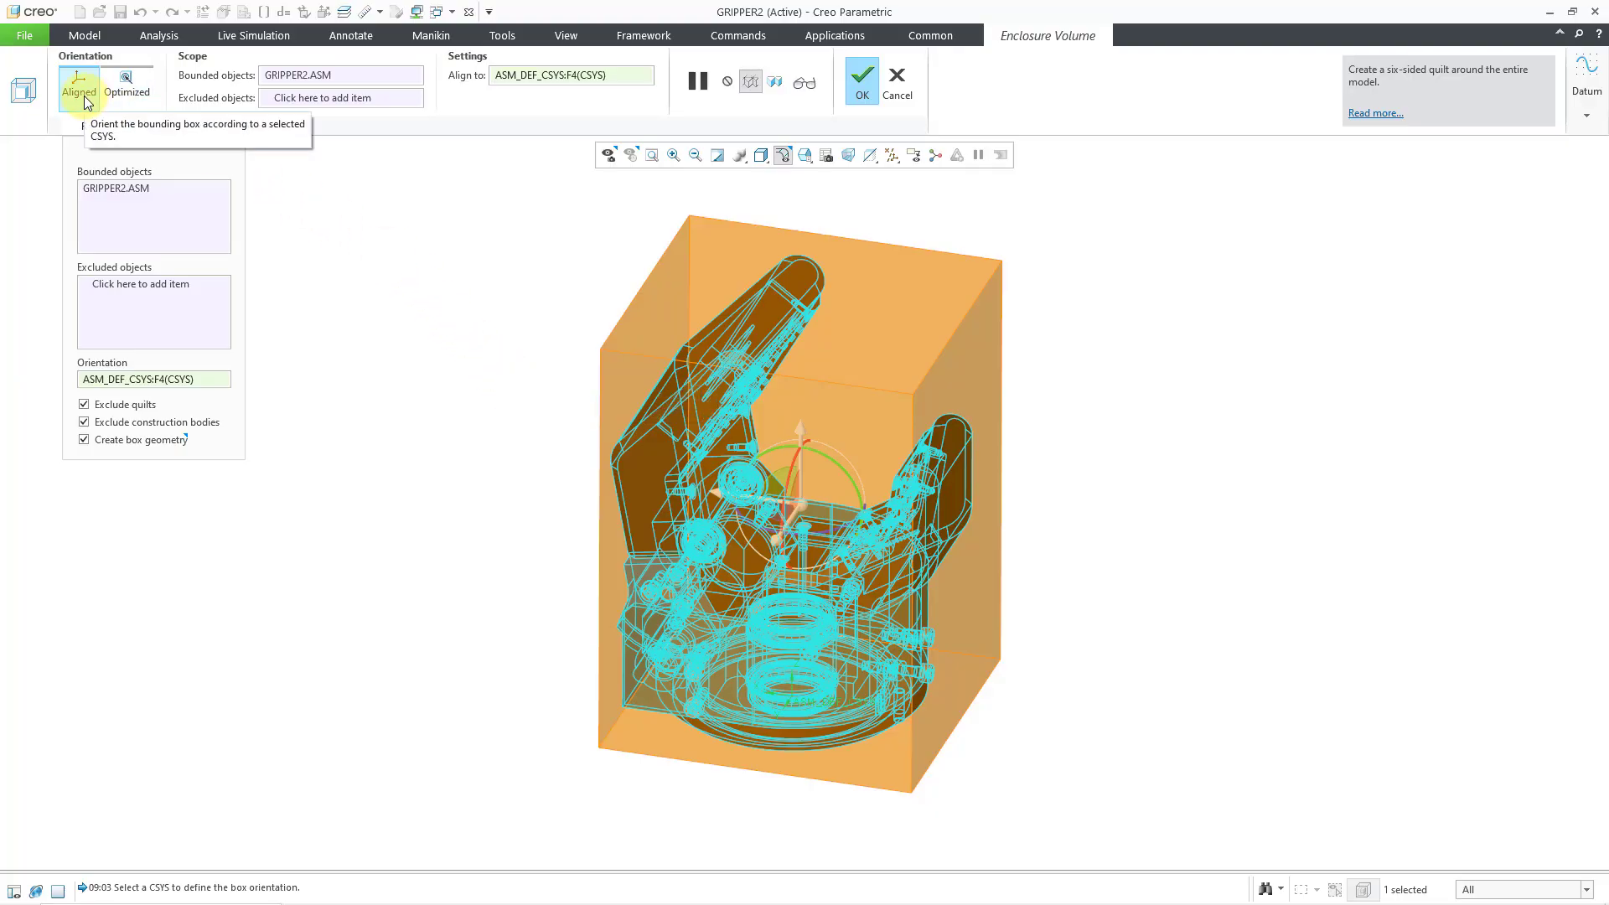
{"action": "left_click", "coordinate": [137, 101]}
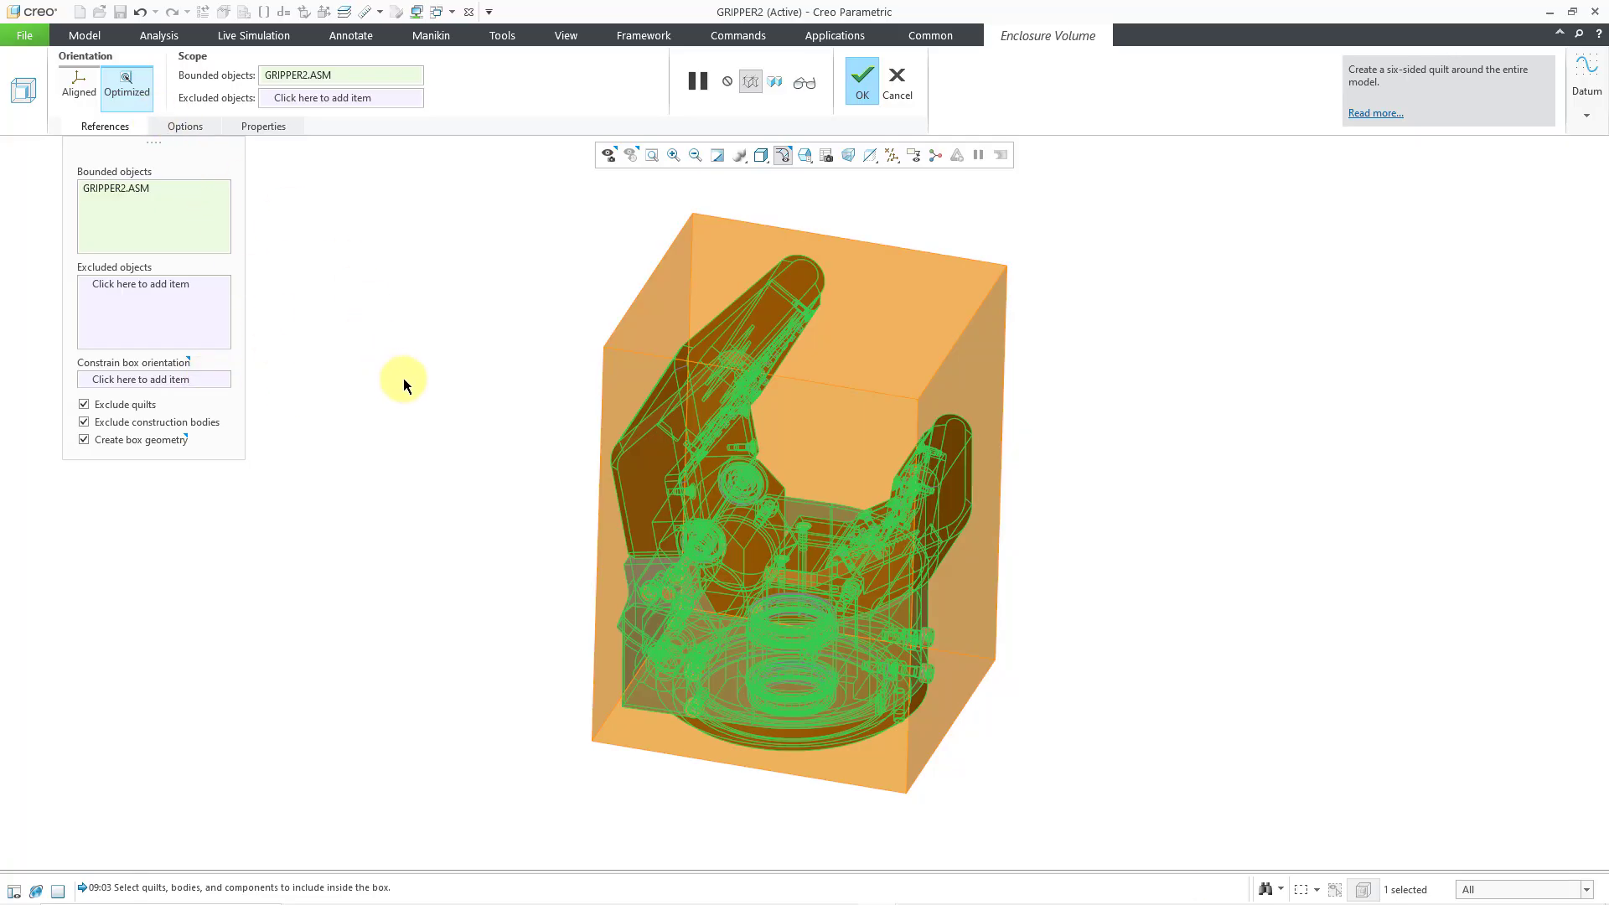
{"action": "mouse_move", "coordinate": [572, 439]}
{"action": "middle_mouse_down"}
{"action": "mouse_move", "coordinate": [615, 413]}
{"action": "mouse_move", "coordinate": [646, 424]}
{"action": "mouse_move", "coordinate": [564, 416]}
{"action": "mouse_move", "coordinate": [564, 403]}
{"action": "mouse_move", "coordinate": [615, 420]}
{"action": "mouse_move", "coordinate": [578, 410]}
{"action": "mouse_move", "coordinate": [578, 435]}
{"action": "mouse_move", "coordinate": [582, 420]}
{"action": "mouse_move", "coordinate": [614, 432]}
{"action": "middle_mouse_up"}
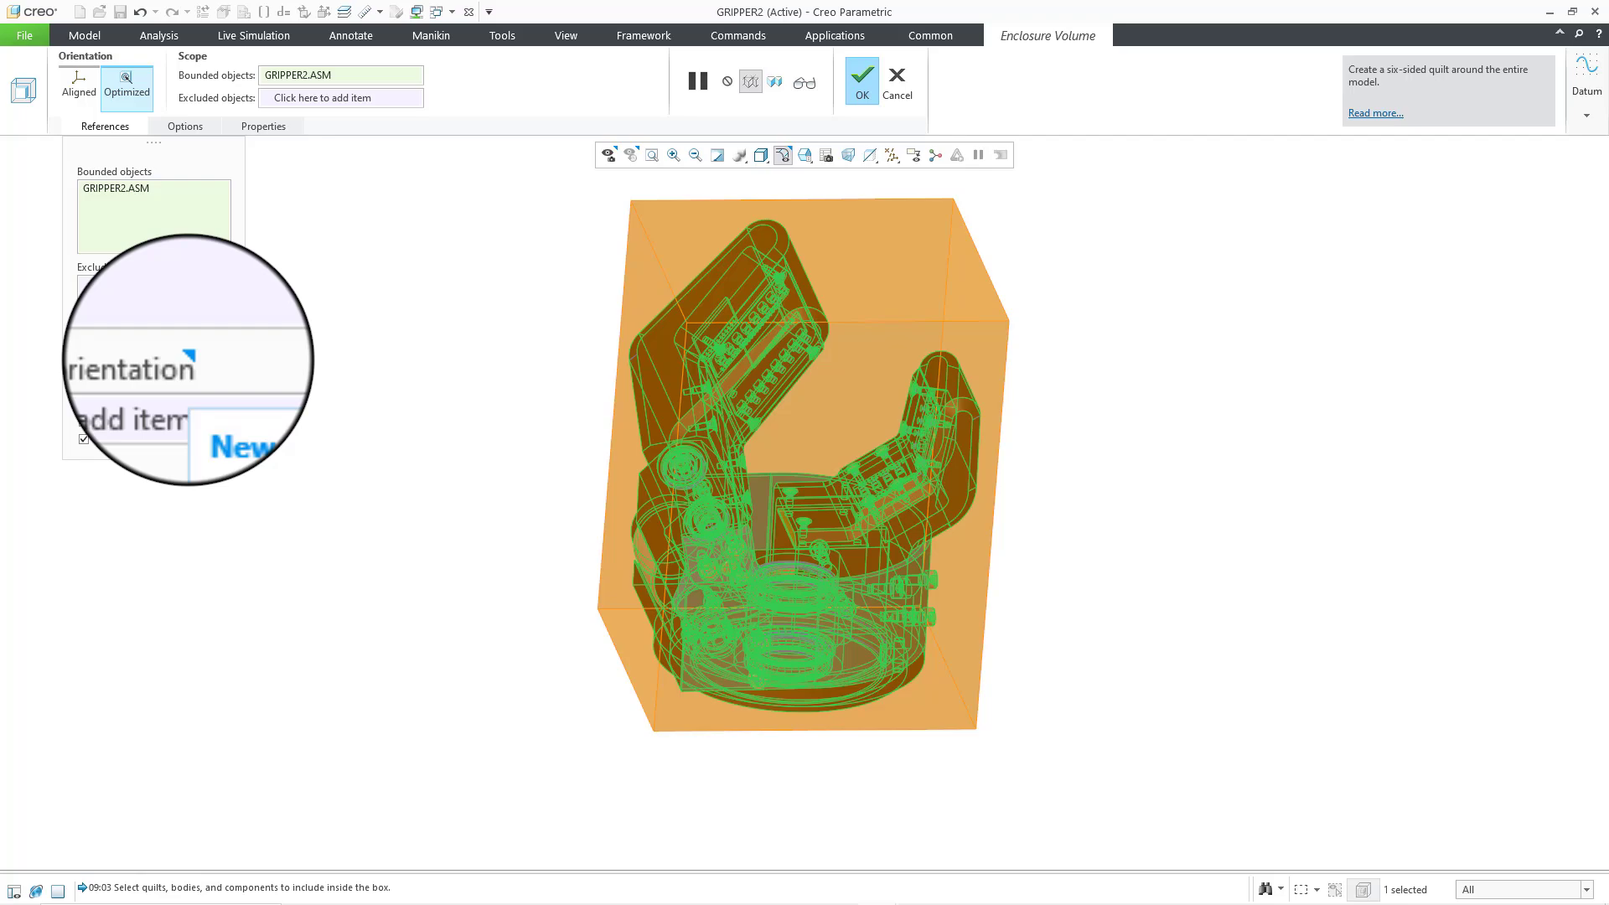
Step: Constrain the box orientation to a planar FINGERBIG surface after trying several finger faces
{"action": "left_click", "coordinate": [179, 384]}
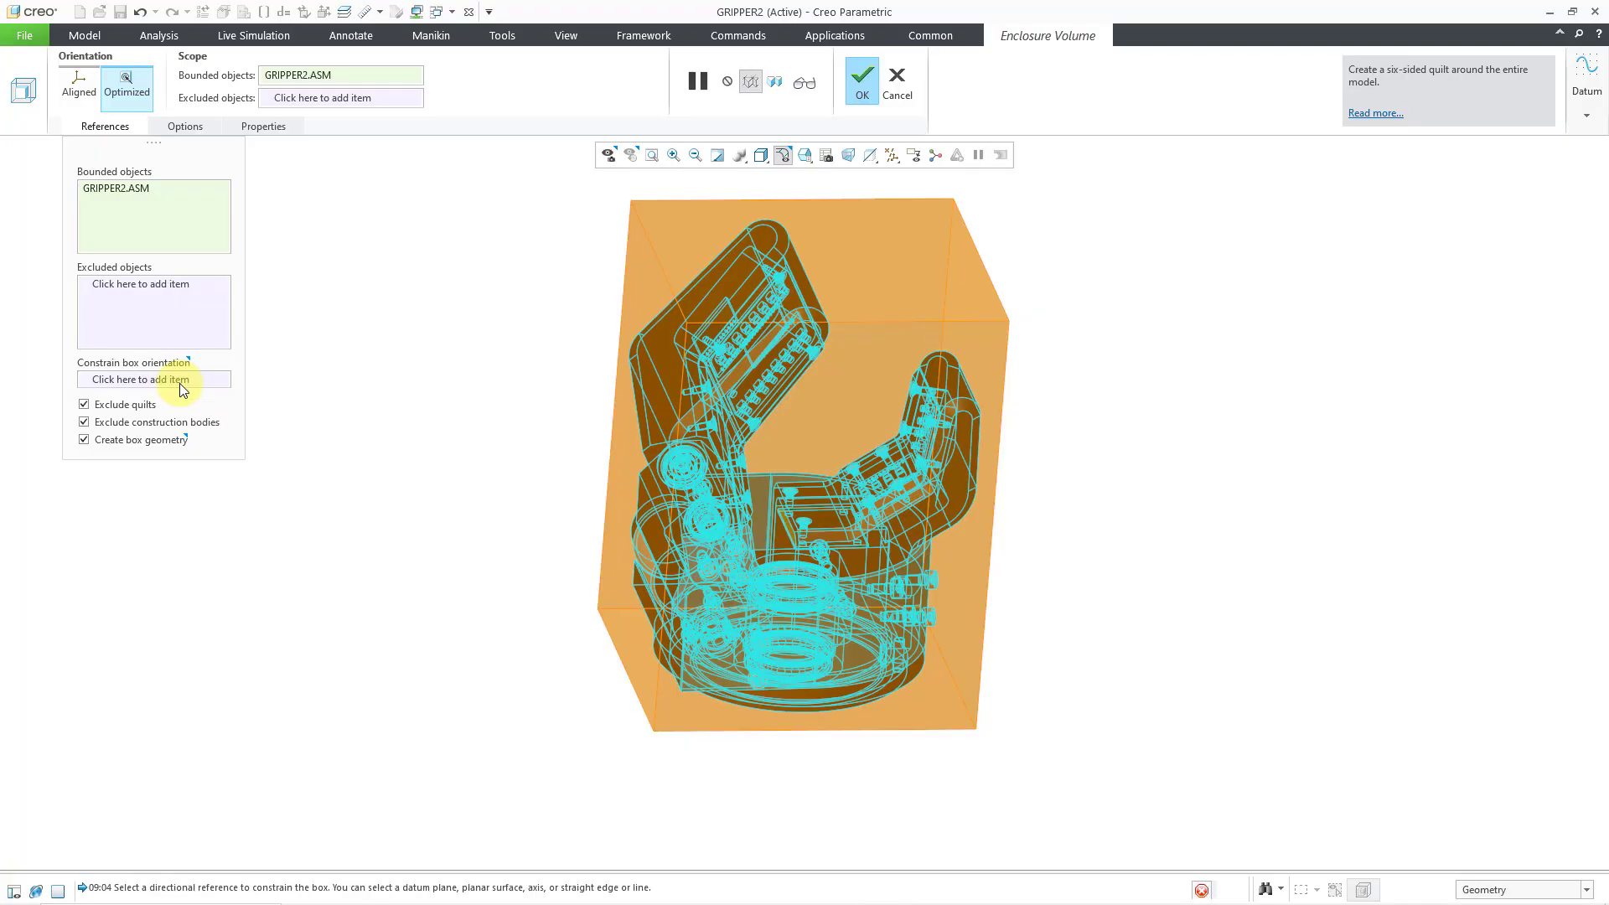
{"action": "left_click", "coordinate": [707, 304]}
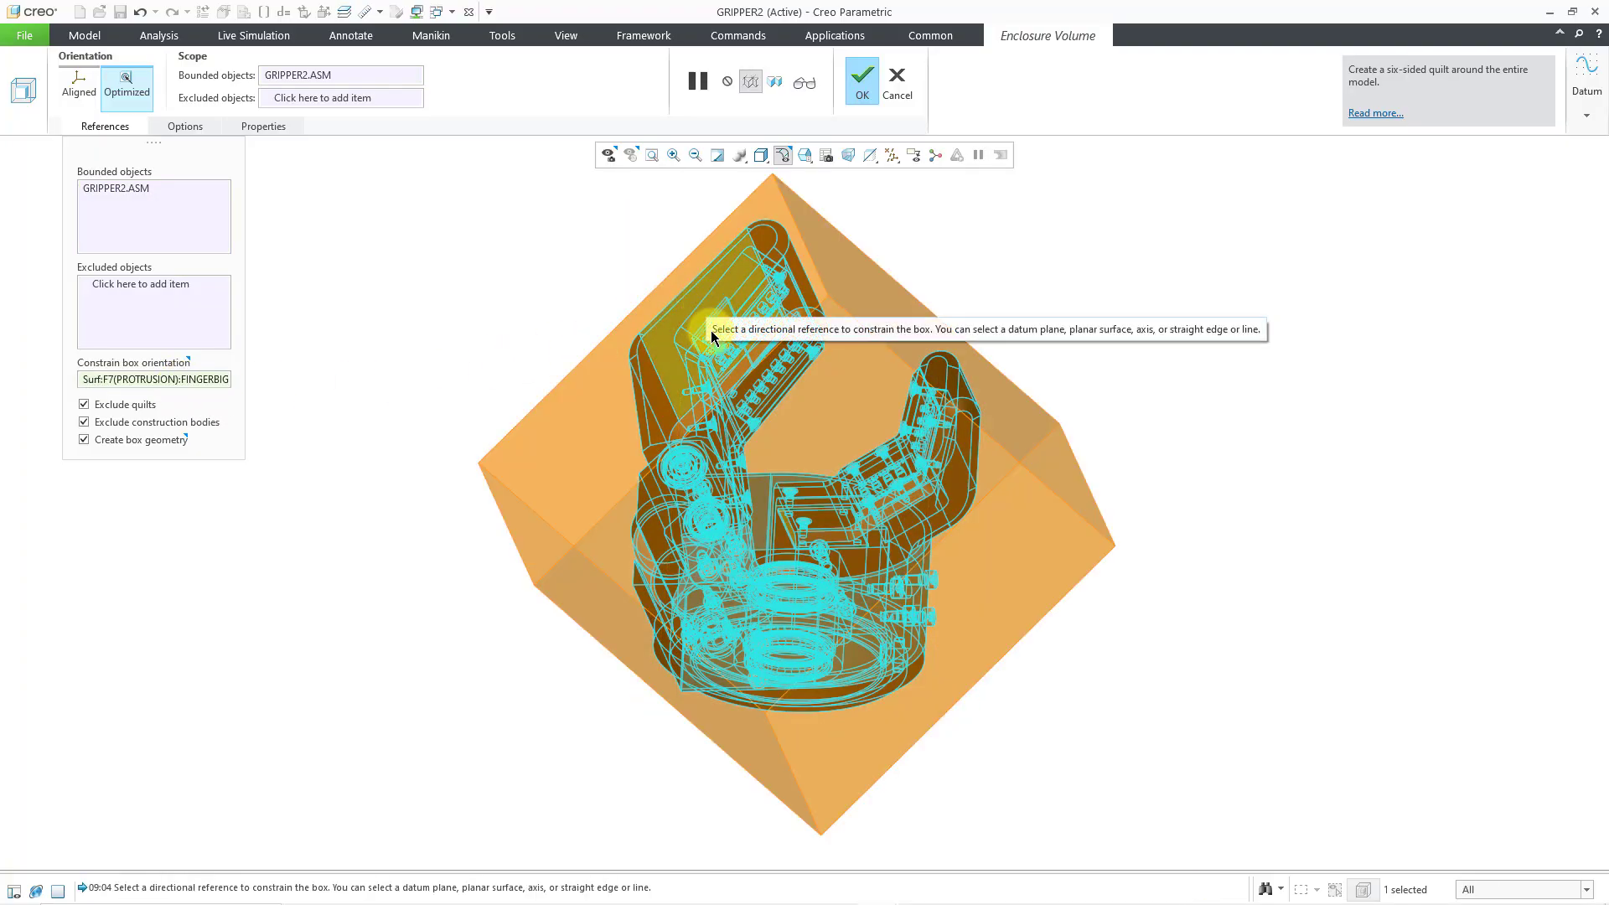
{"action": "mouse_move", "coordinate": [831, 431]}
{"action": "middle_mouse_down"}
{"action": "mouse_move", "coordinate": [779, 369]}
{"action": "mouse_move", "coordinate": [762, 313]}
{"action": "mouse_move", "coordinate": [833, 262]}
{"action": "mouse_move", "coordinate": [921, 277]}
{"action": "mouse_move", "coordinate": [913, 374]}
{"action": "mouse_move", "coordinate": [888, 394]}
{"action": "mouse_move", "coordinate": [864, 499]}
{"action": "mouse_move", "coordinate": [812, 575]}
{"action": "middle_mouse_up"}
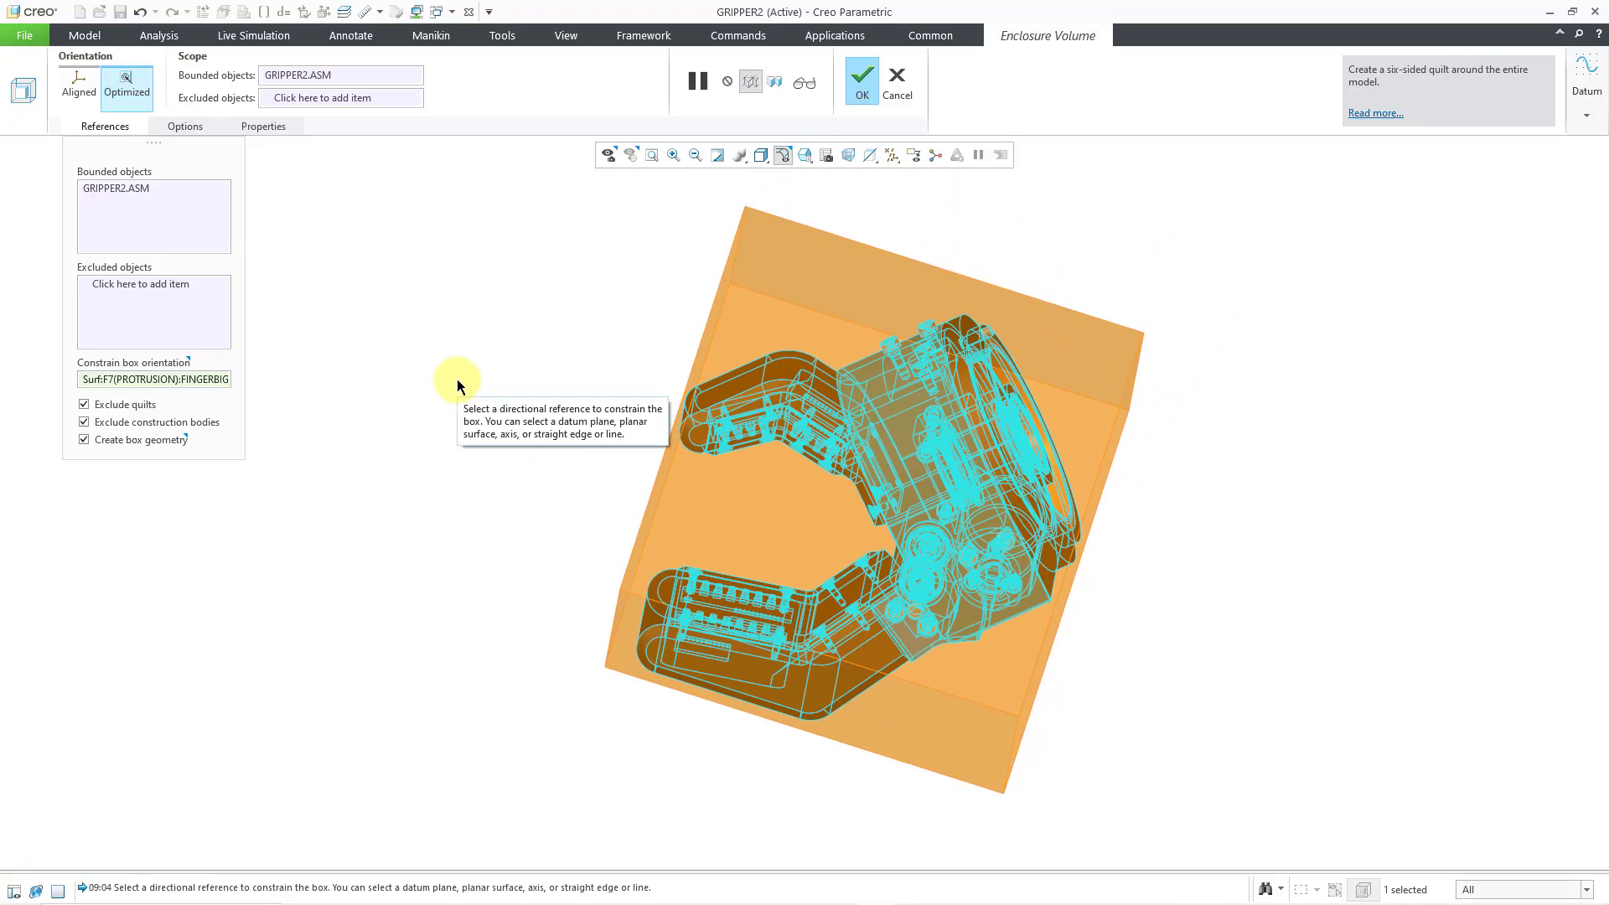
{"action": "left_click", "coordinate": [721, 395]}
{"action": "left_click", "coordinate": [764, 410]}
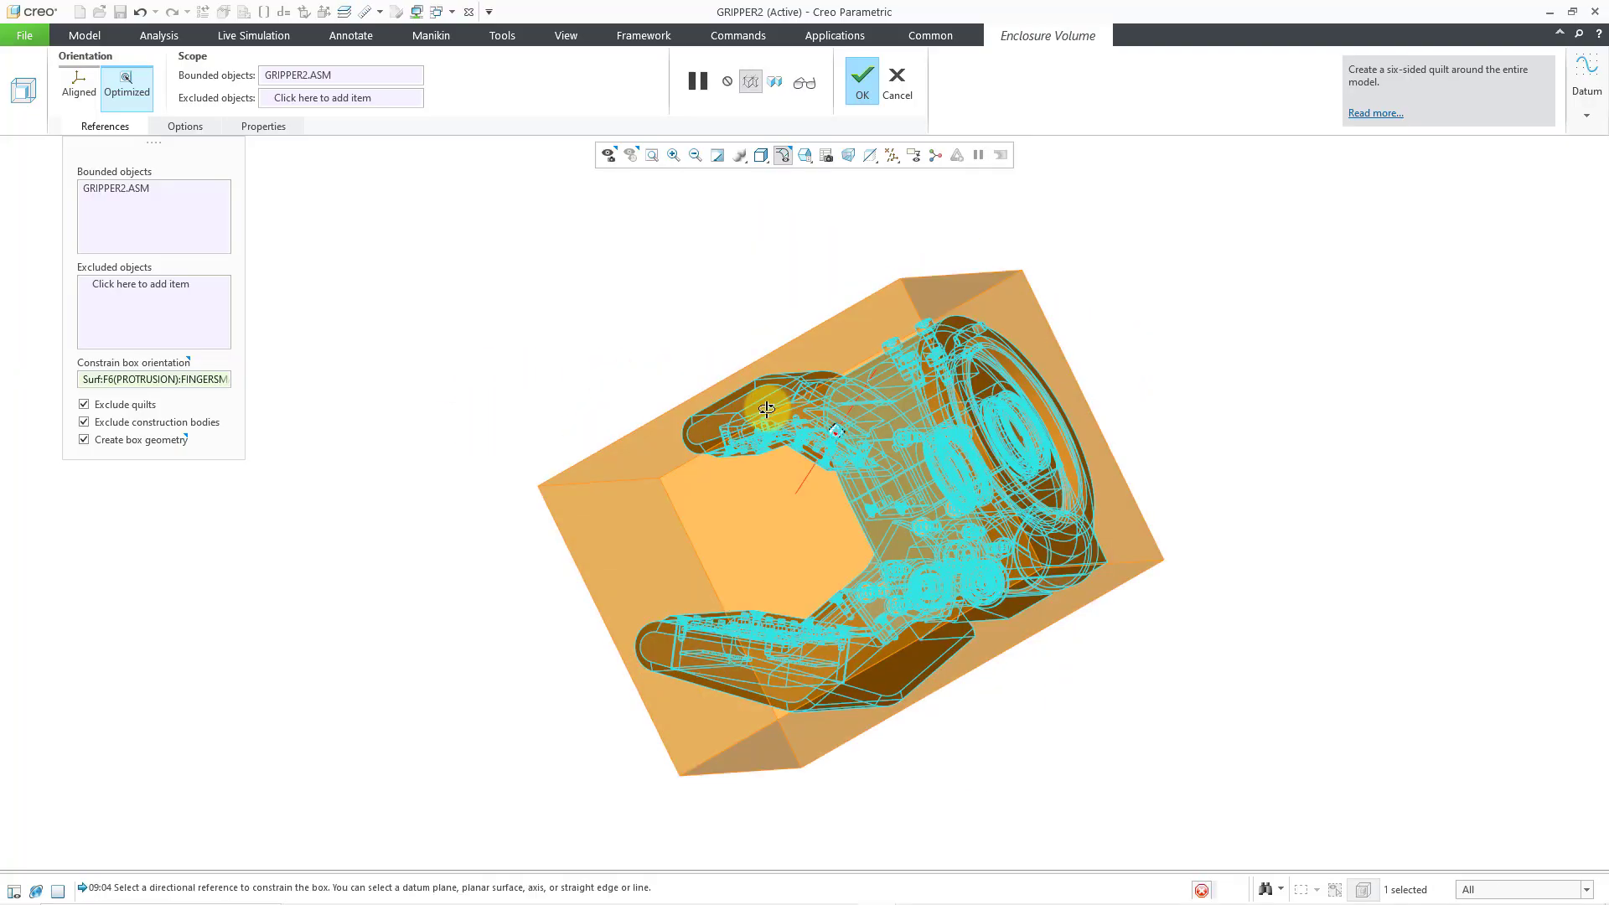
{"action": "middle_click_drag", "start_coordinate": [764, 410], "coordinate": [834, 409]}
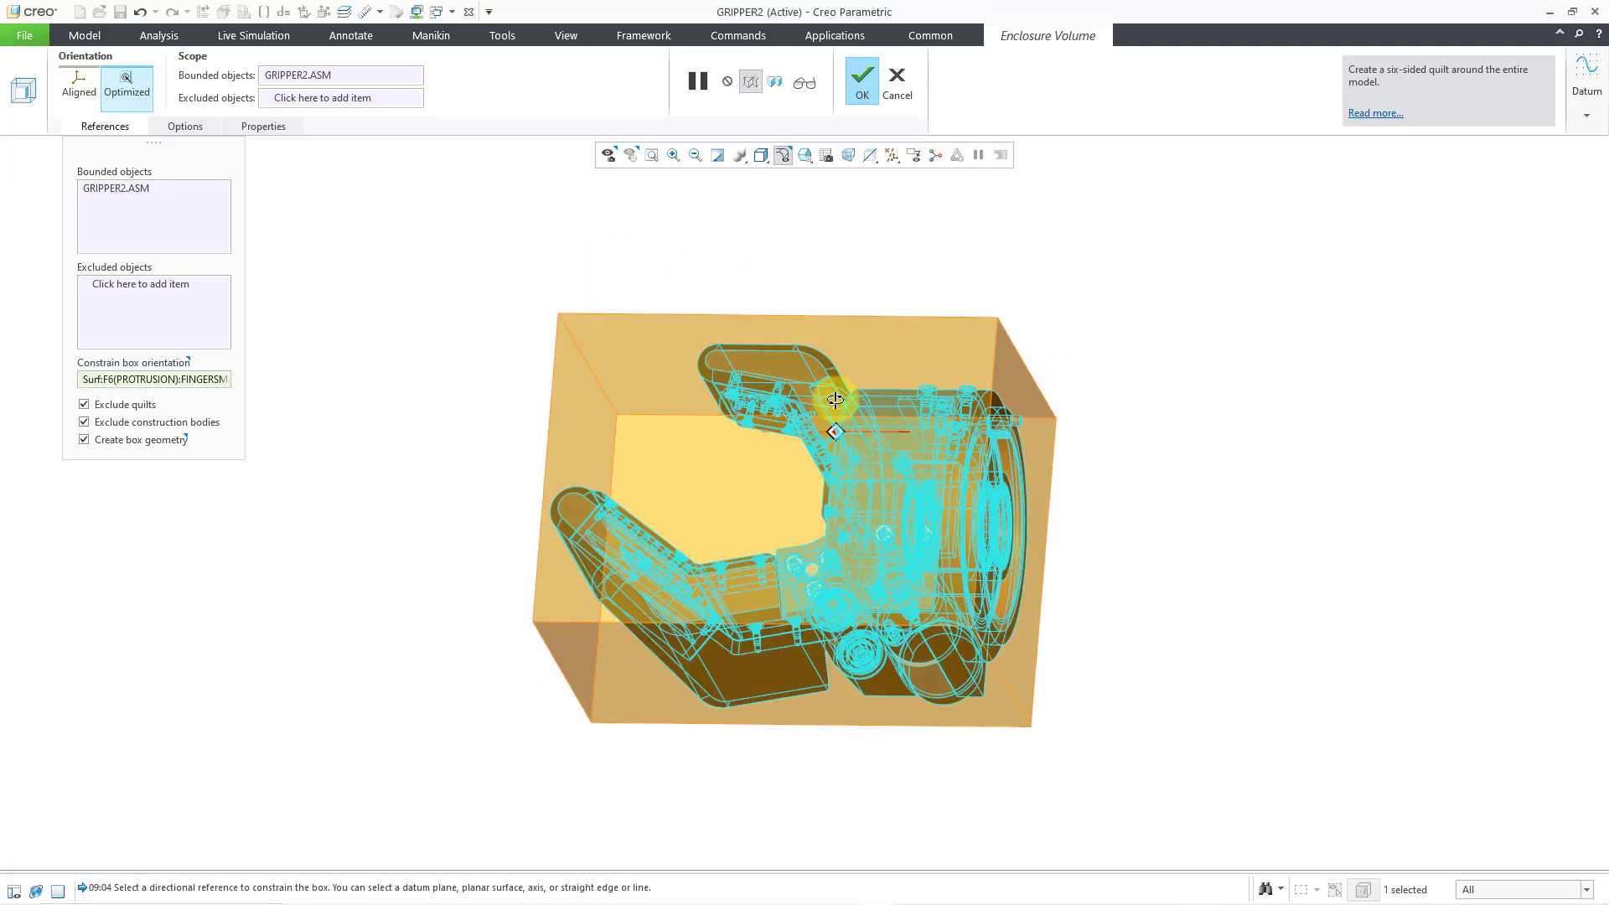
{"action": "left_click", "coordinate": [773, 683]}
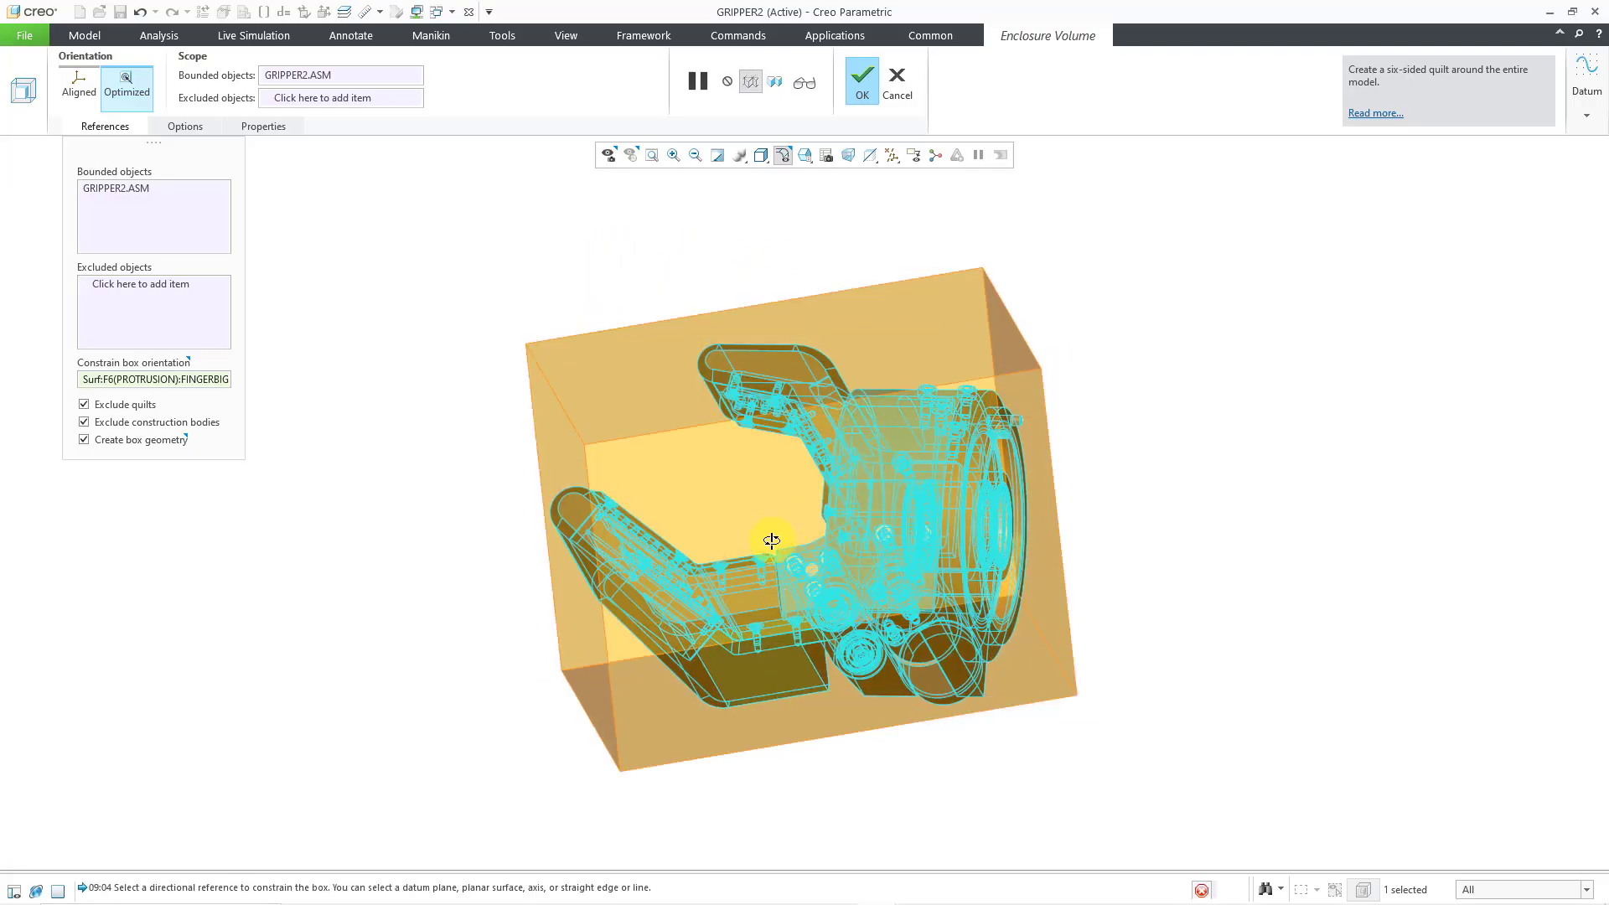
{"action": "middle_click_drag", "start_coordinate": [772, 543], "coordinate": [658, 608]}
Step: Set a uniform offset of 5 on the enclosure box
{"action": "left_click", "coordinate": [205, 129]}
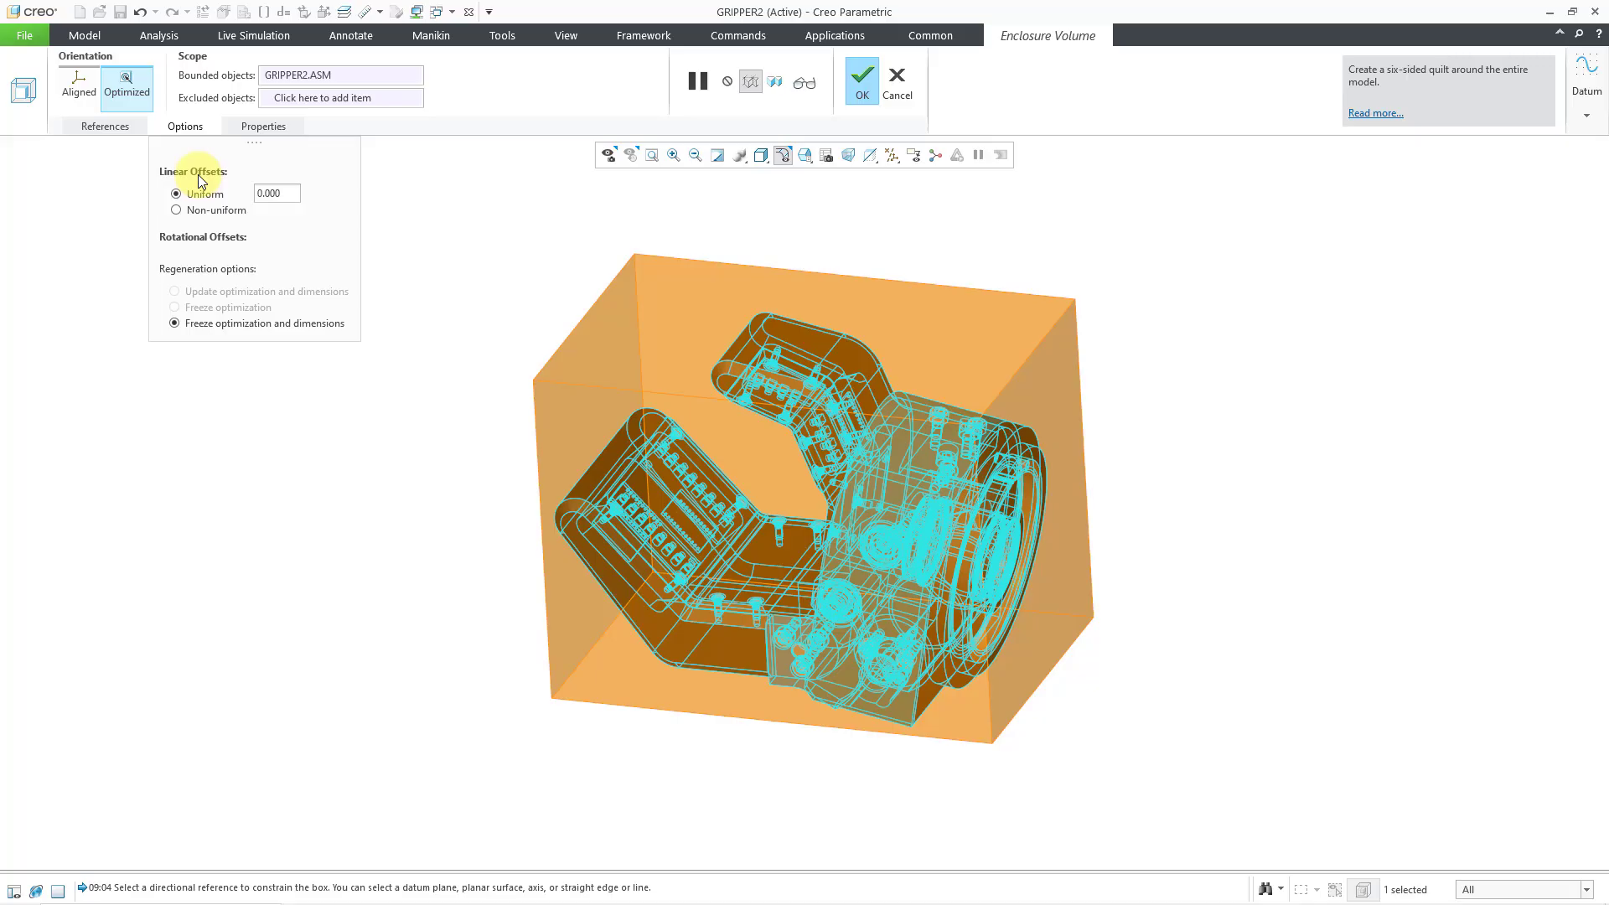
{"action": "left_click", "coordinate": [267, 193]}
{"action": "type", "text": "5"}
{"action": "key", "text": "Return"}
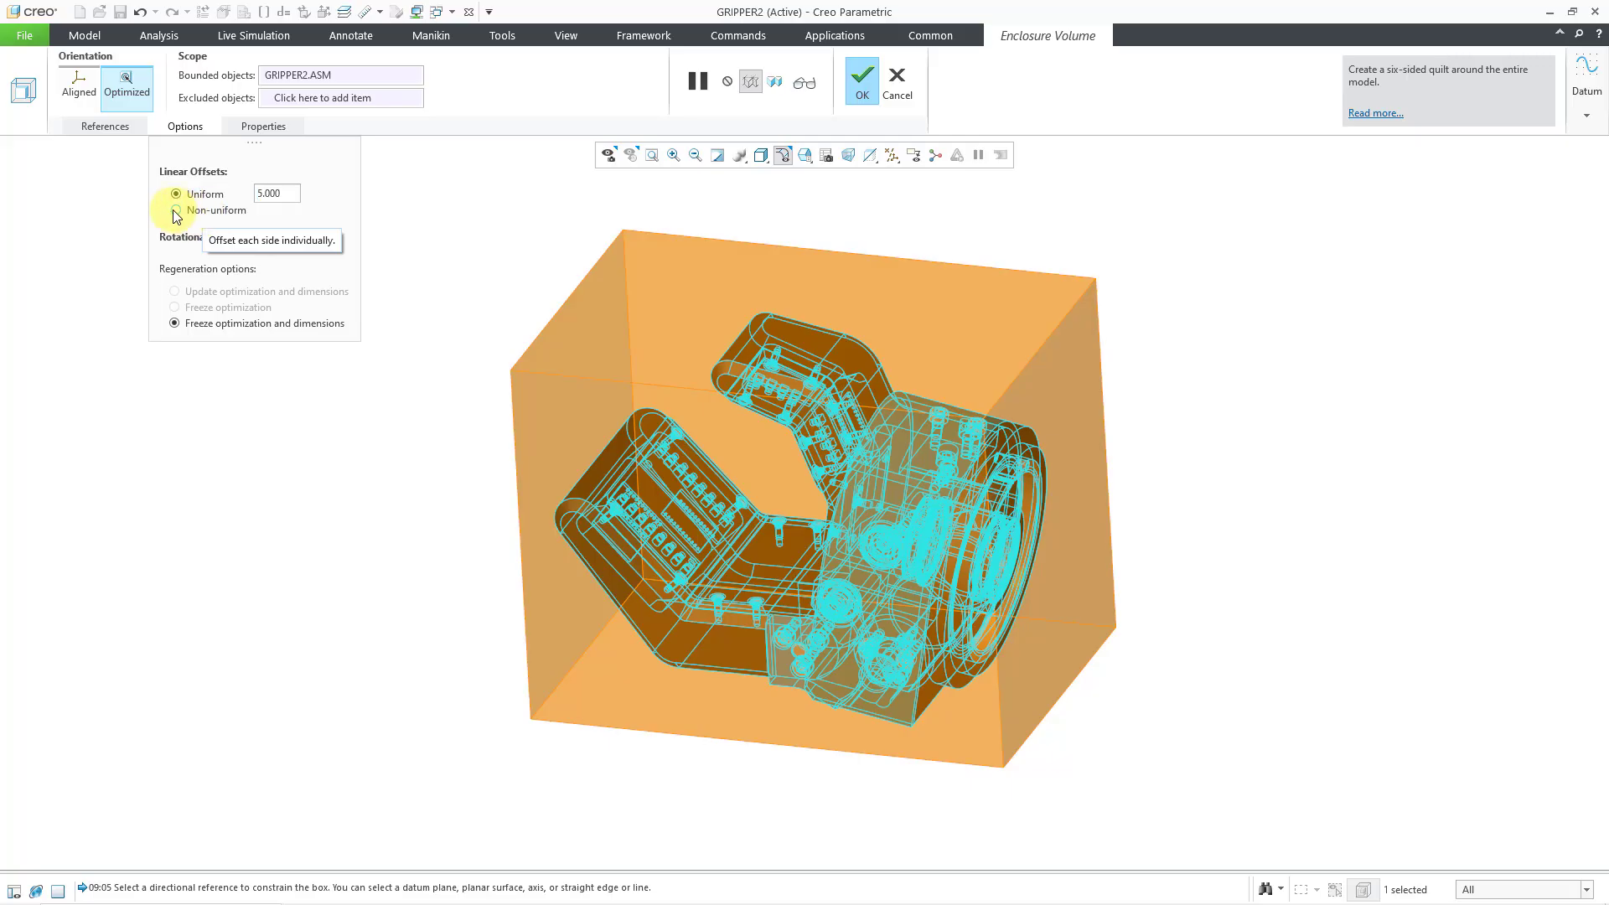
Step: Switch to non-uniform linear offsets and set +X and -X to 10
{"action": "left_click", "coordinate": [177, 210]}
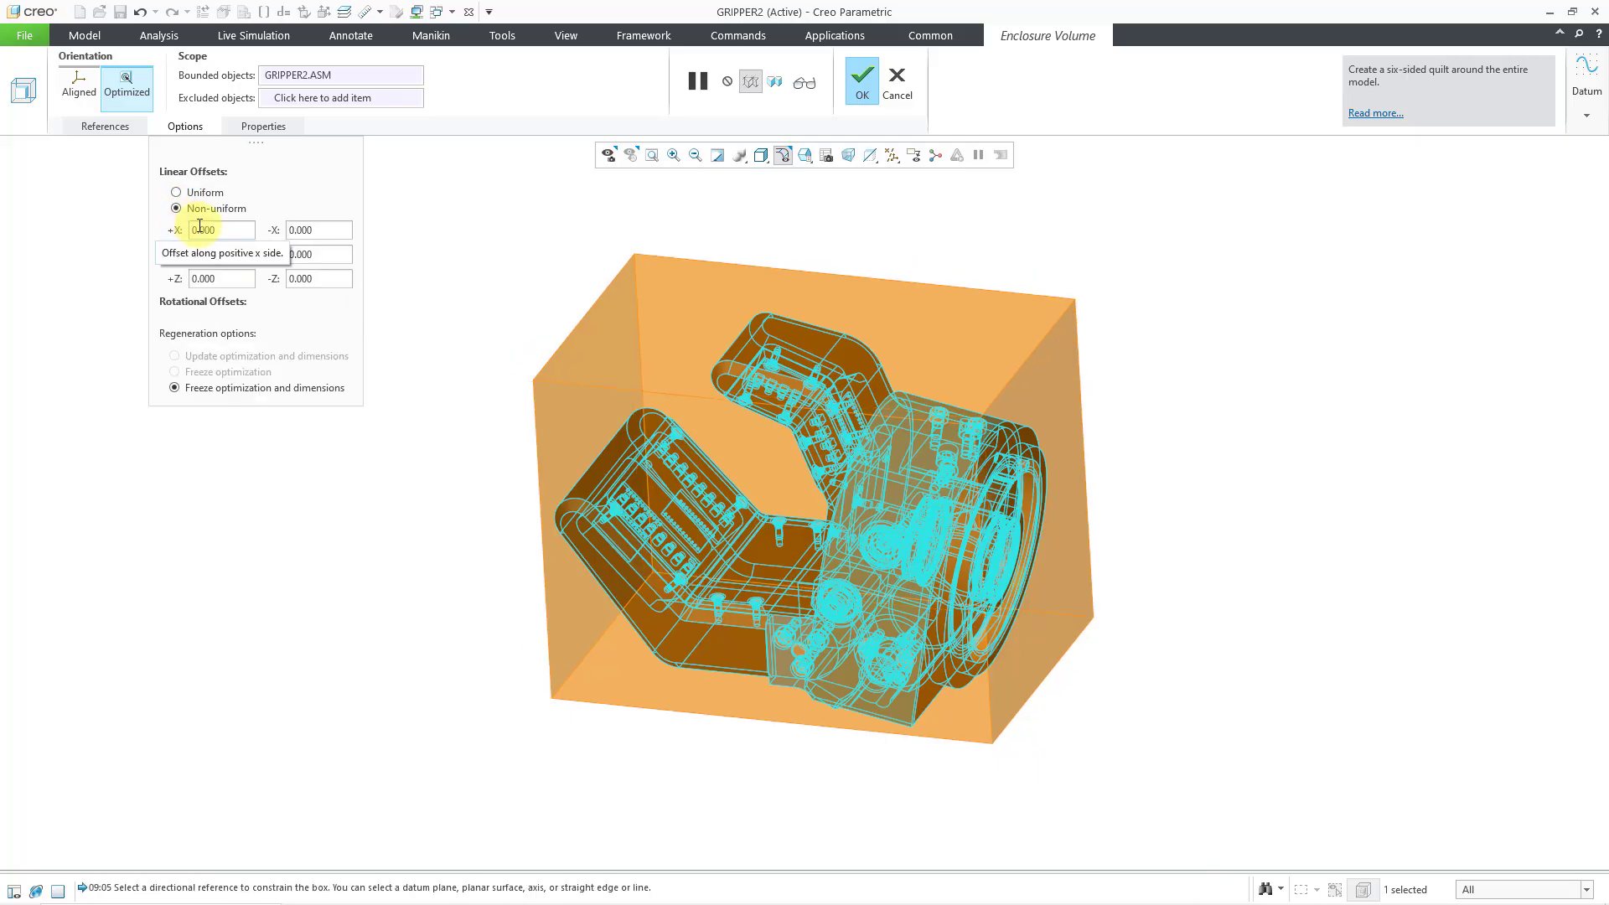
{"action": "double_click", "coordinate": [222, 228]}
{"action": "type", "text": "10"}
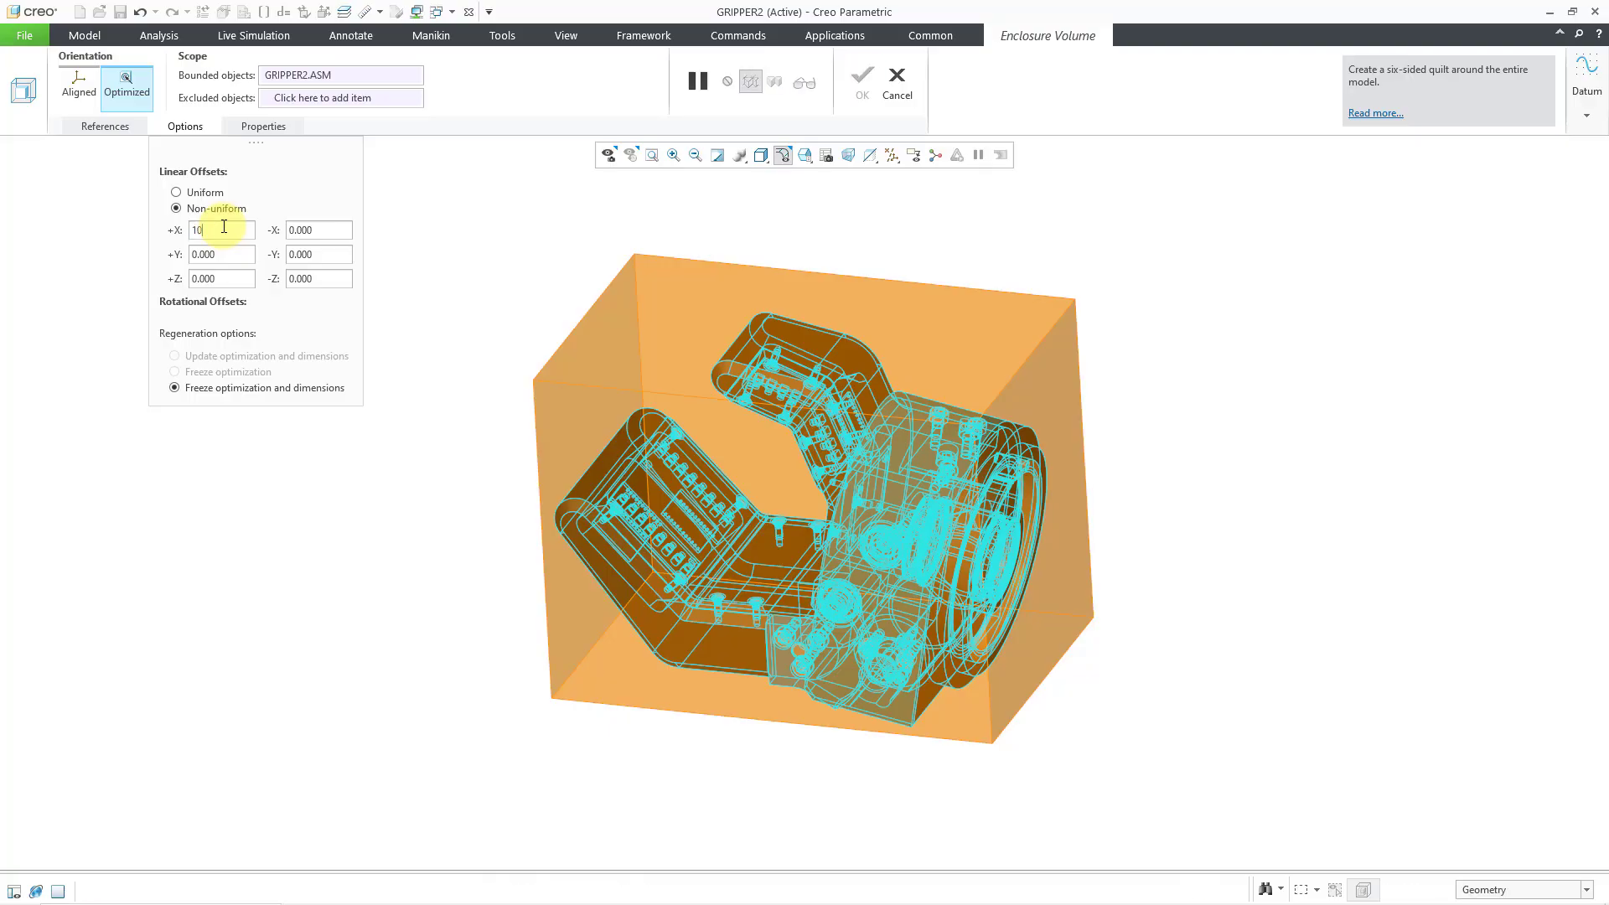
{"action": "key", "text": "Return"}
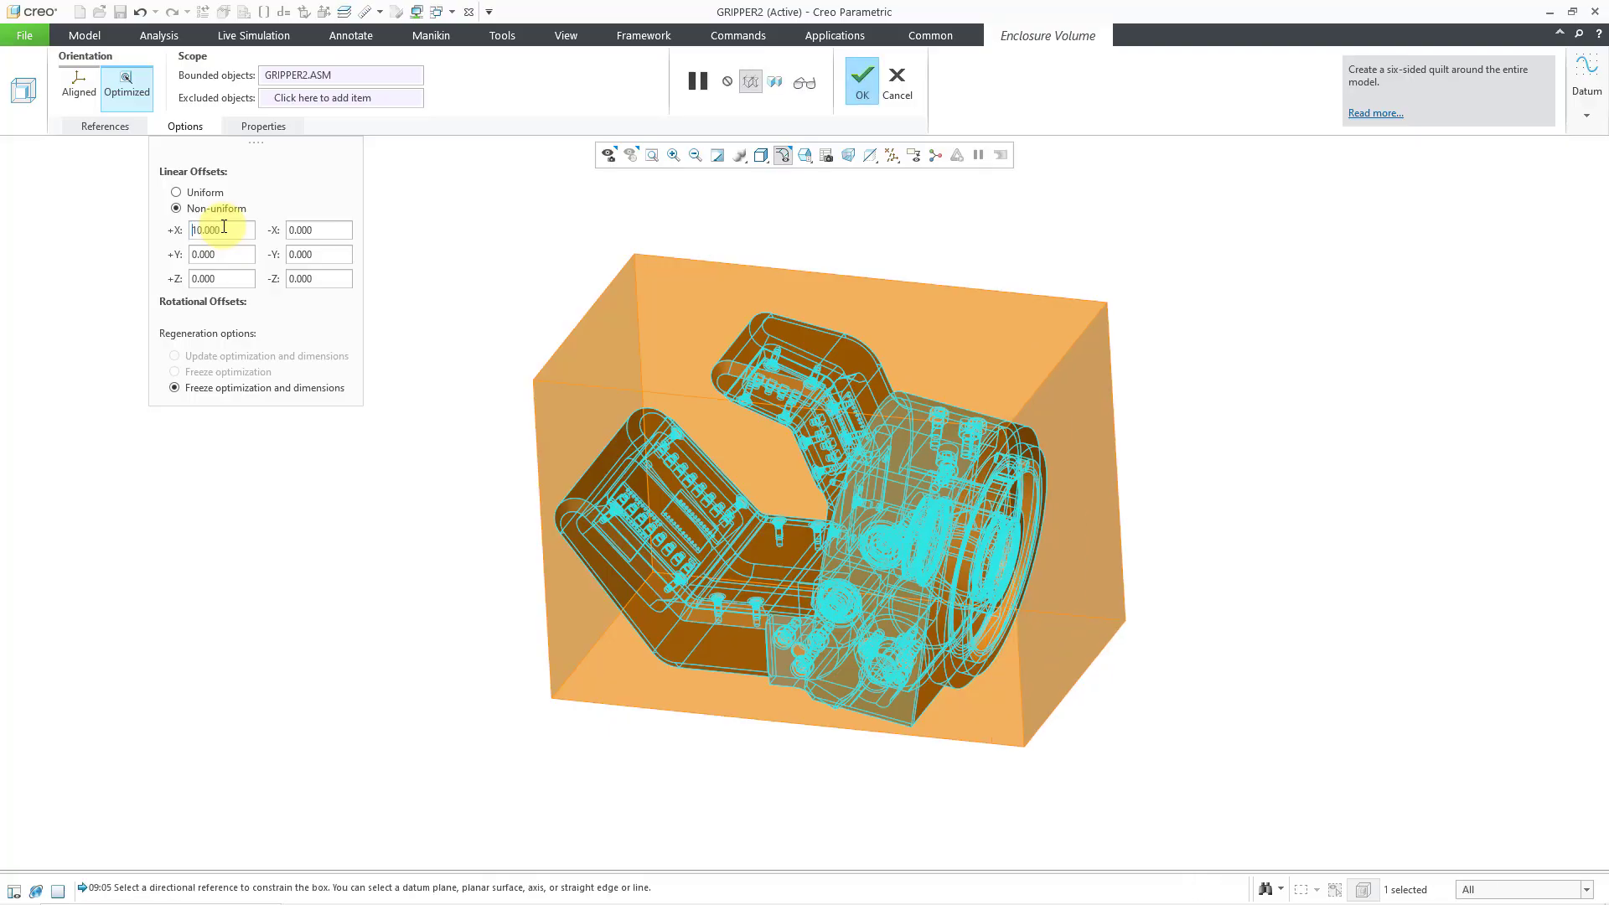
{"action": "double_click", "coordinate": [317, 230]}
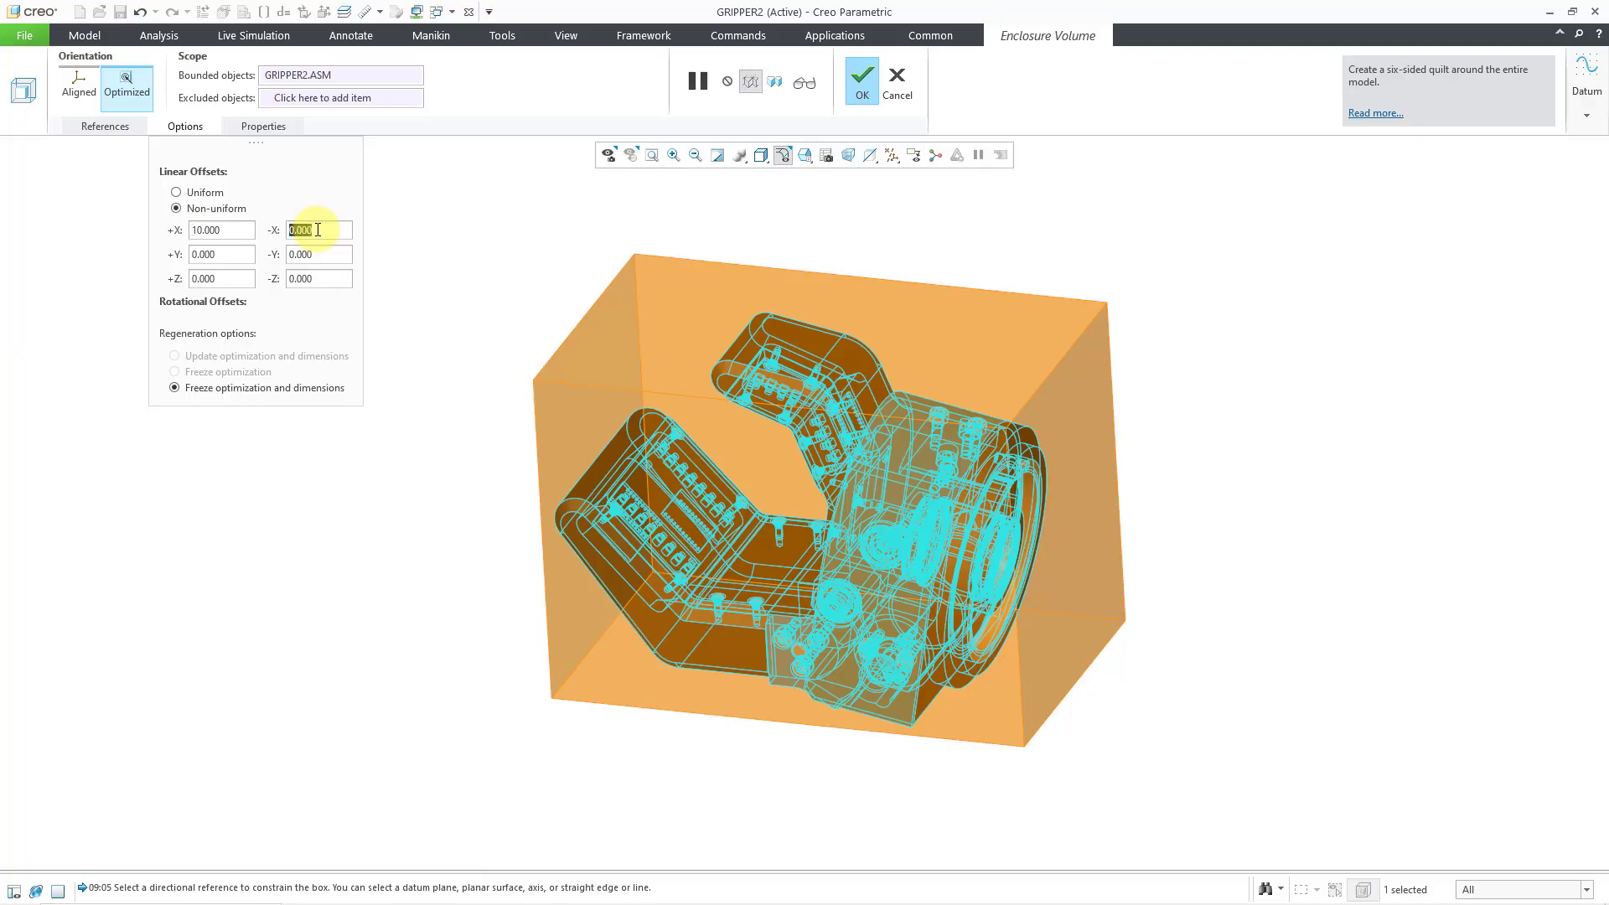
{"action": "type", "text": "10"}
{"action": "key", "text": "Return"}
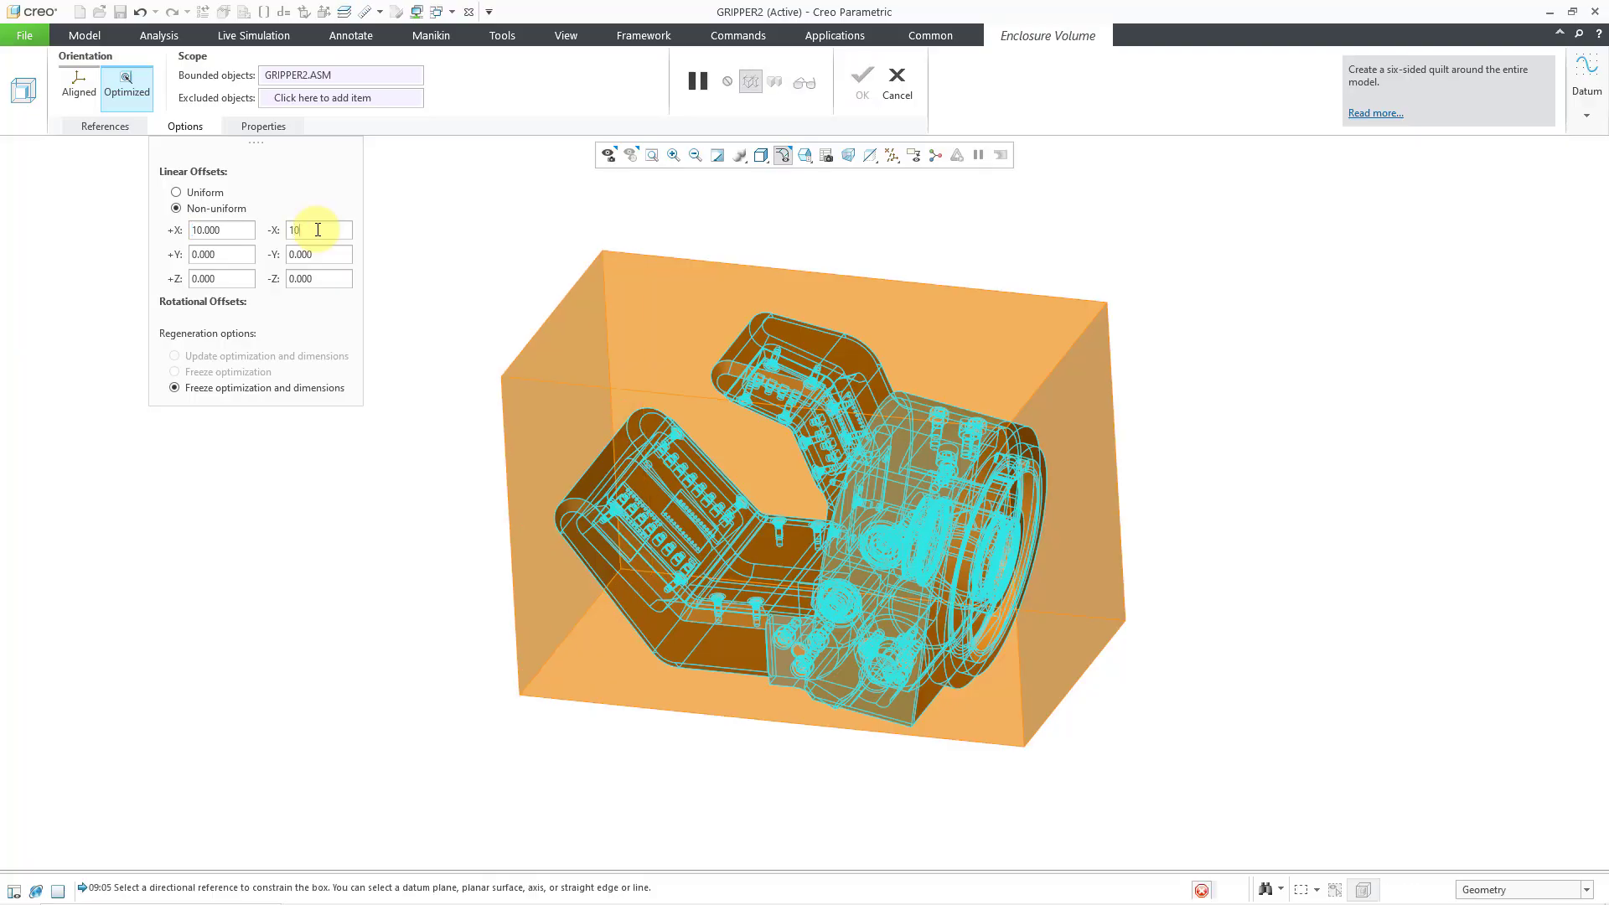
Step: Set the +Y and -Y offsets to 5
{"action": "double_click", "coordinate": [217, 253]}
{"action": "type", "text": "5"}
{"action": "key", "text": "Return"}
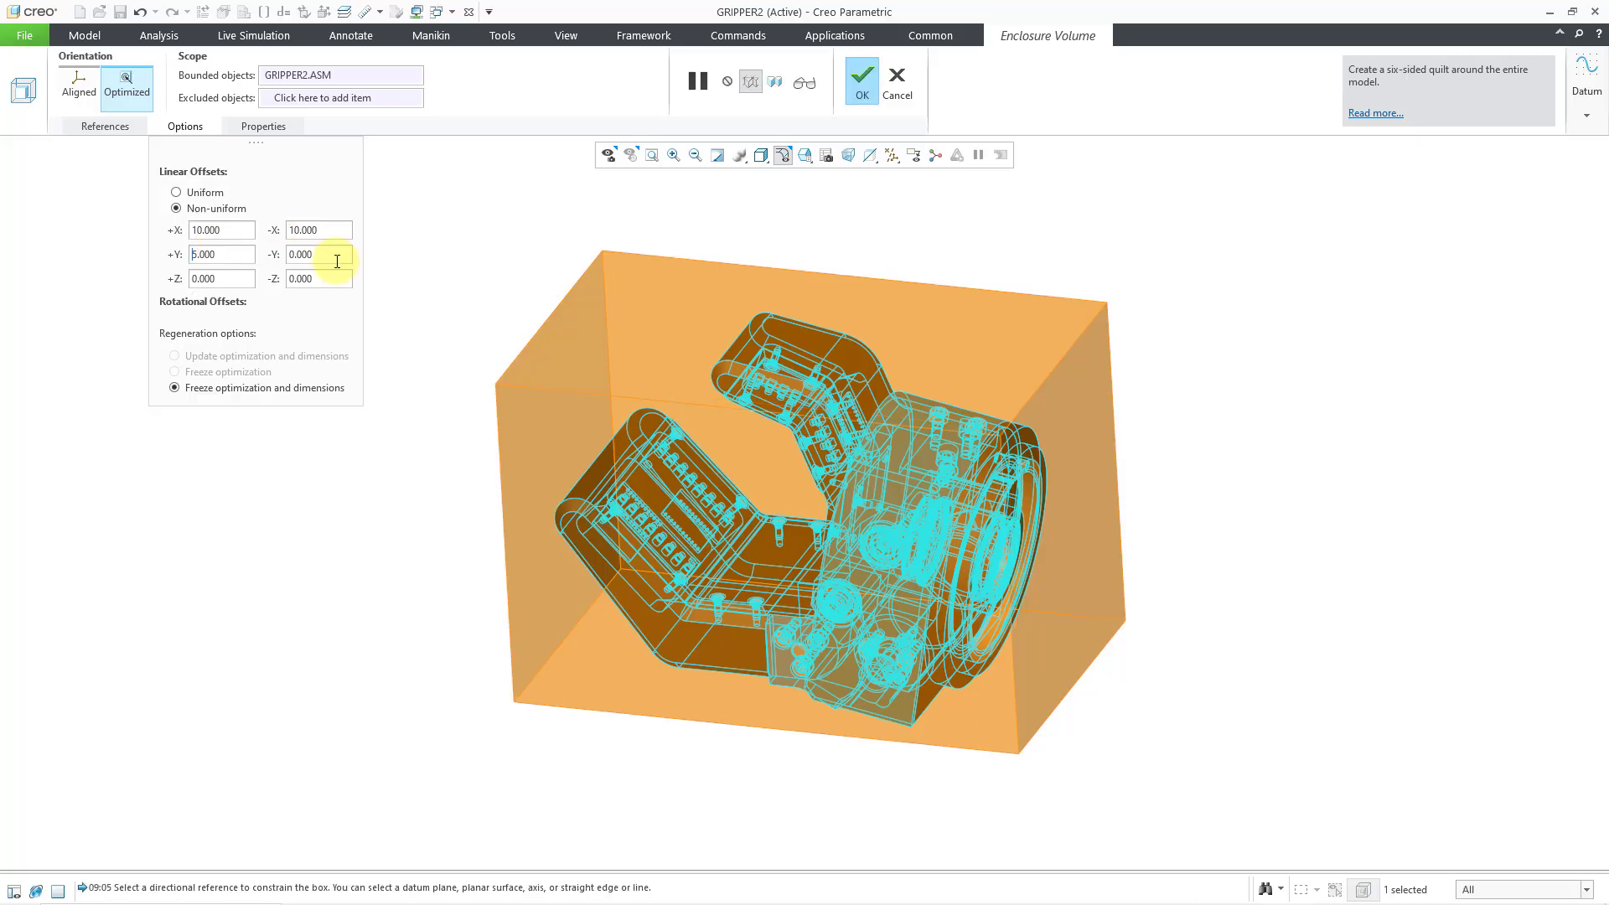
{"action": "double_click", "coordinate": [332, 254]}
{"action": "type", "text": "5"}
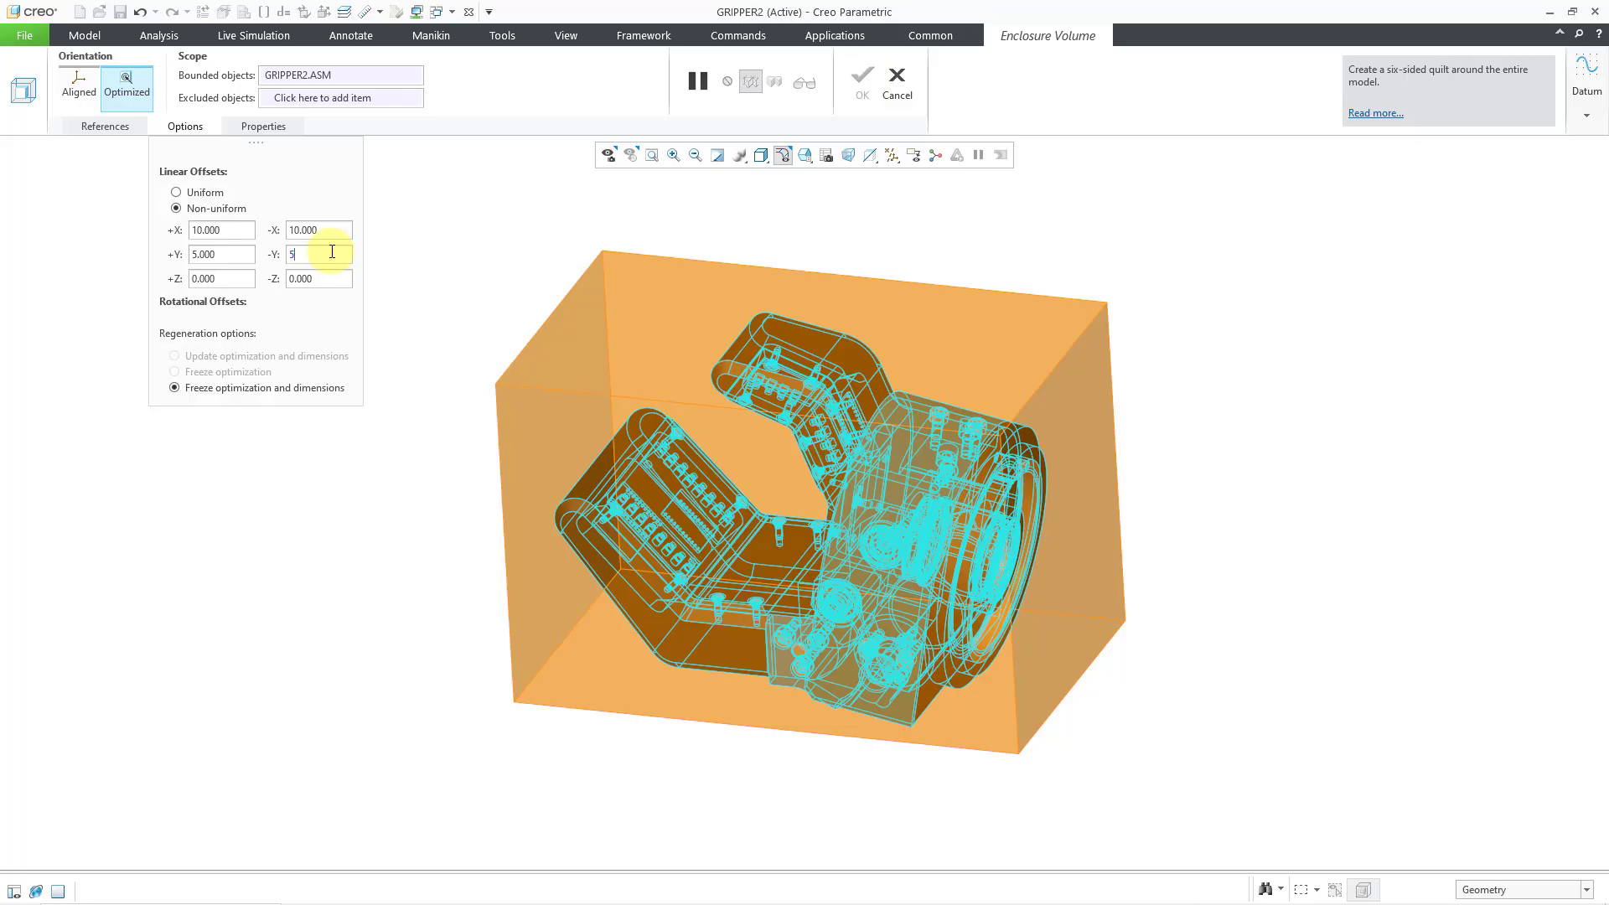
{"action": "key", "text": "Return"}
Step: Set the +Z and -Z offsets to 8
{"action": "double_click", "coordinate": [250, 280]}
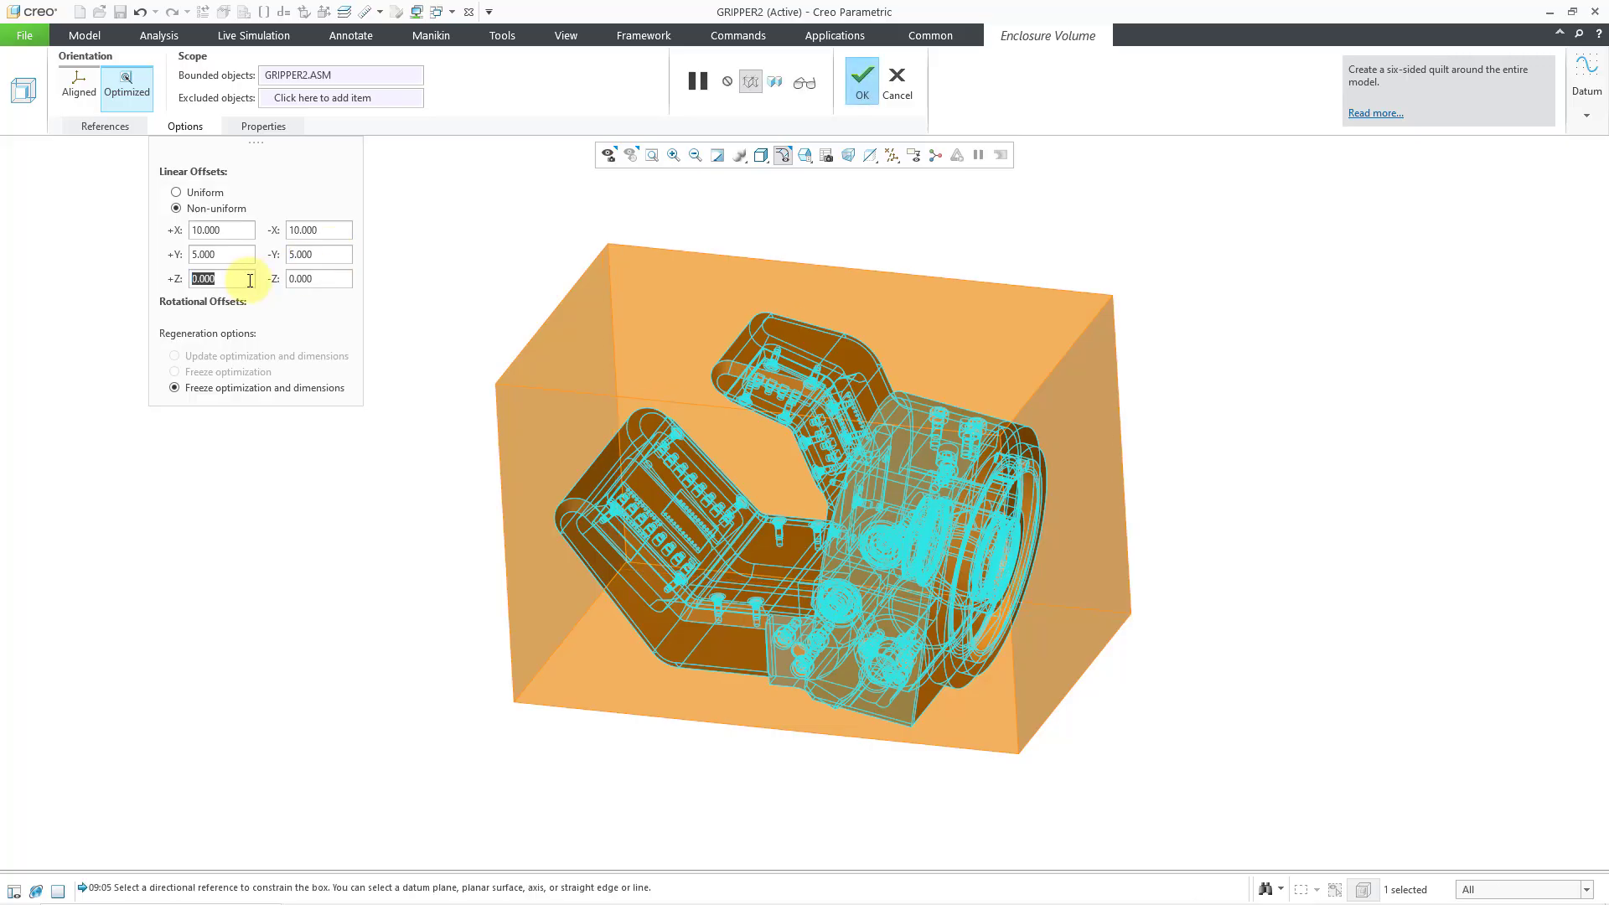
{"action": "type", "text": "8"}
{"action": "key", "text": "Return"}
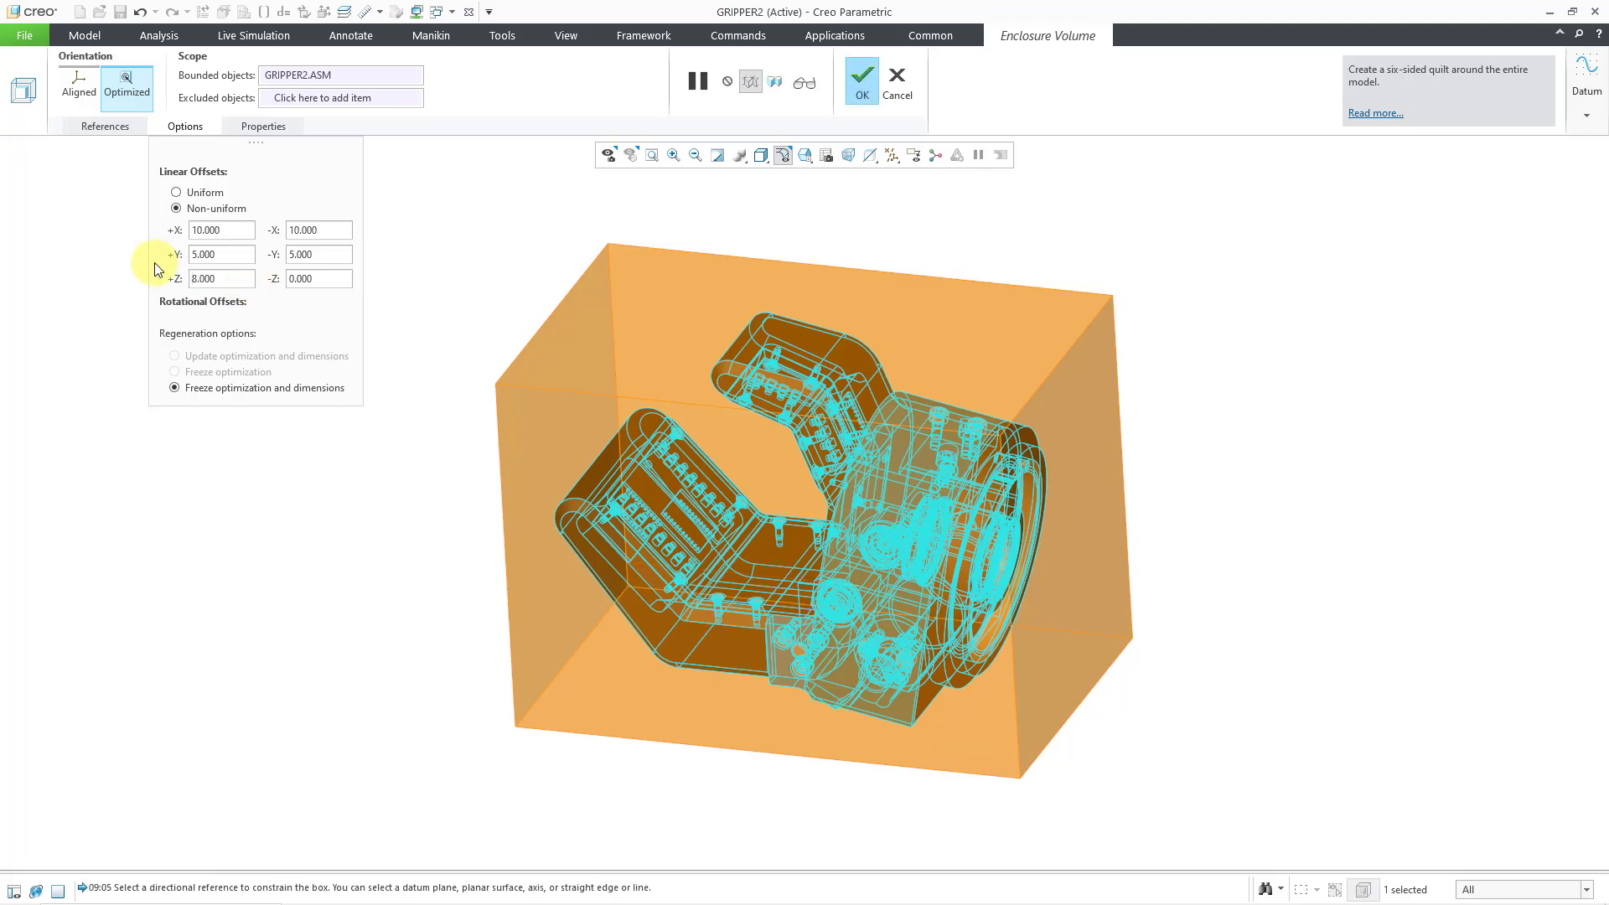
{"action": "double_click", "coordinate": [318, 278]}
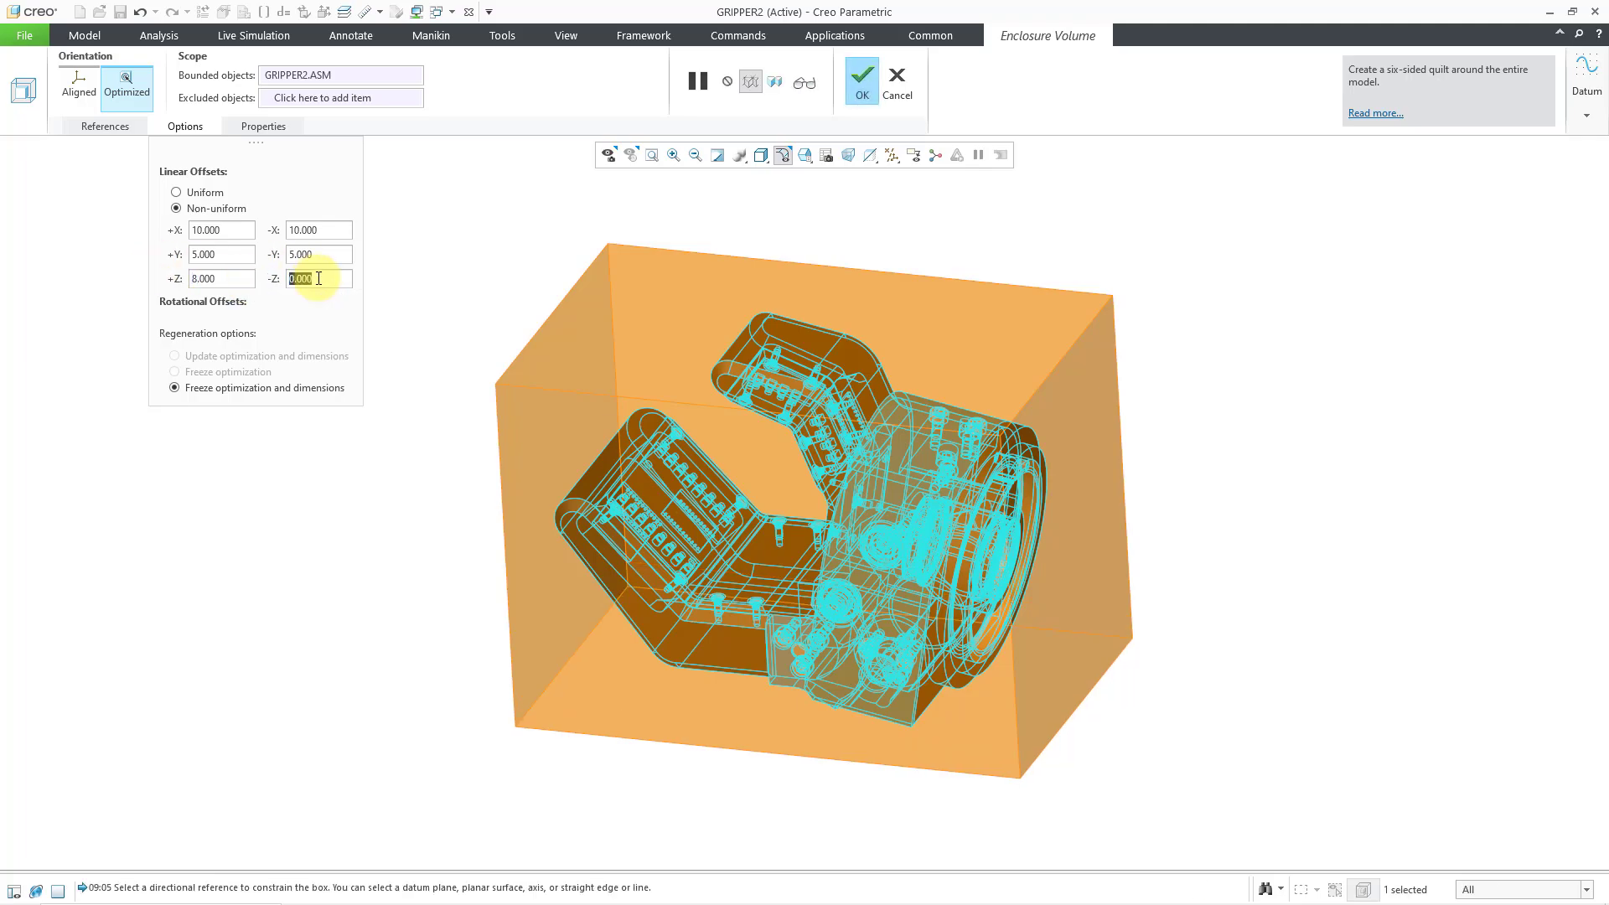
{"action": "type", "text": "8"}
{"action": "key", "text": "Return"}
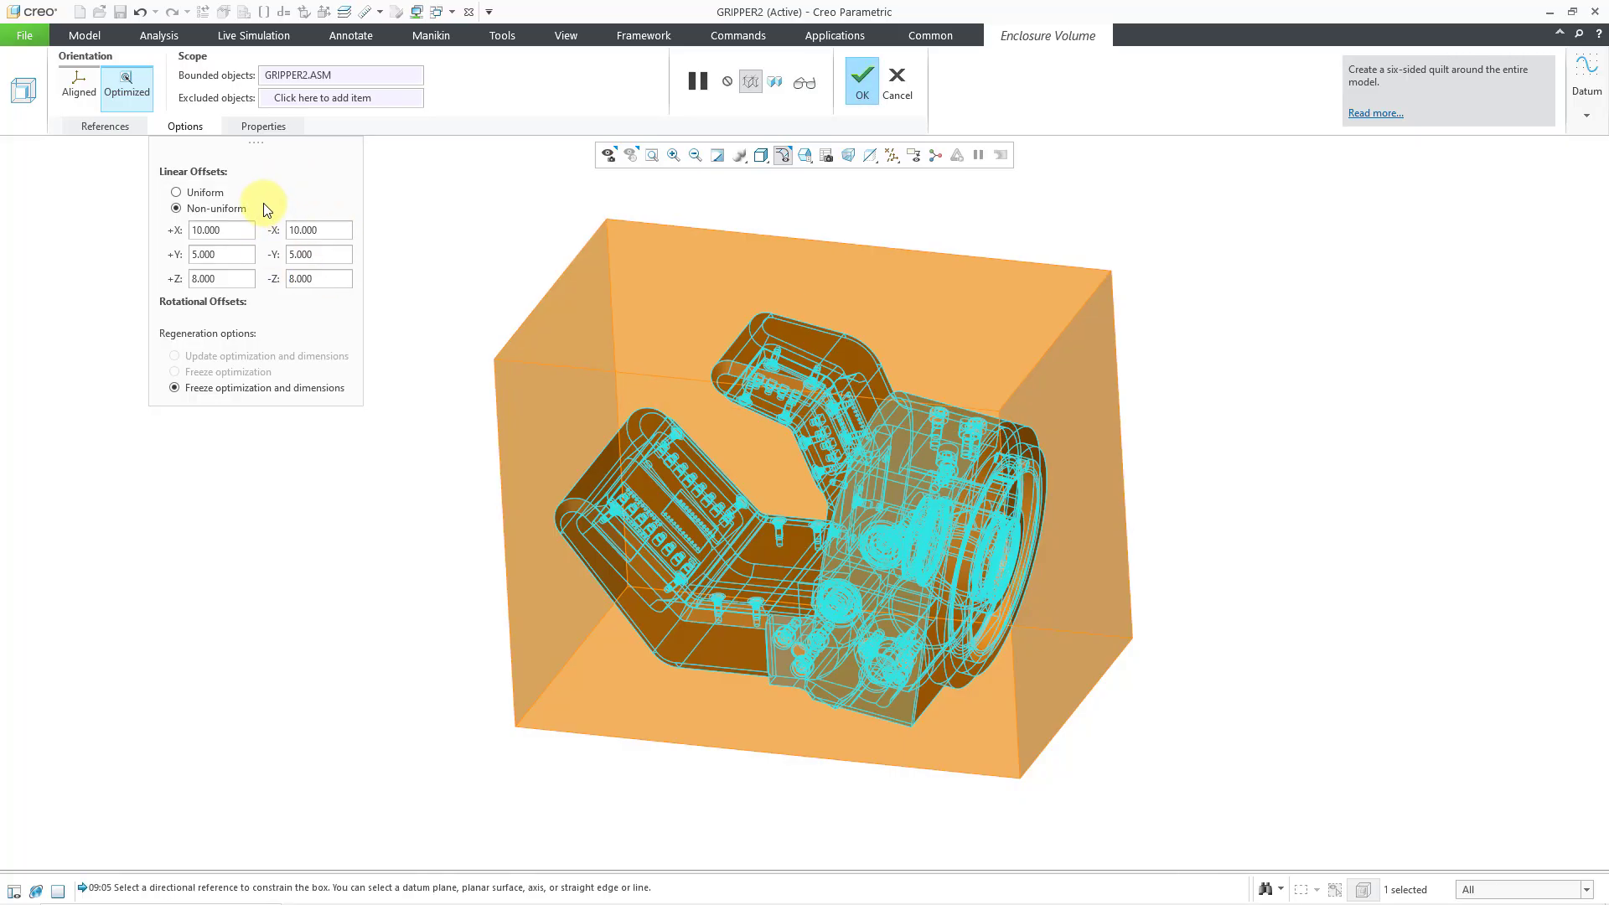
{"action": "left_click", "coordinate": [264, 127]}
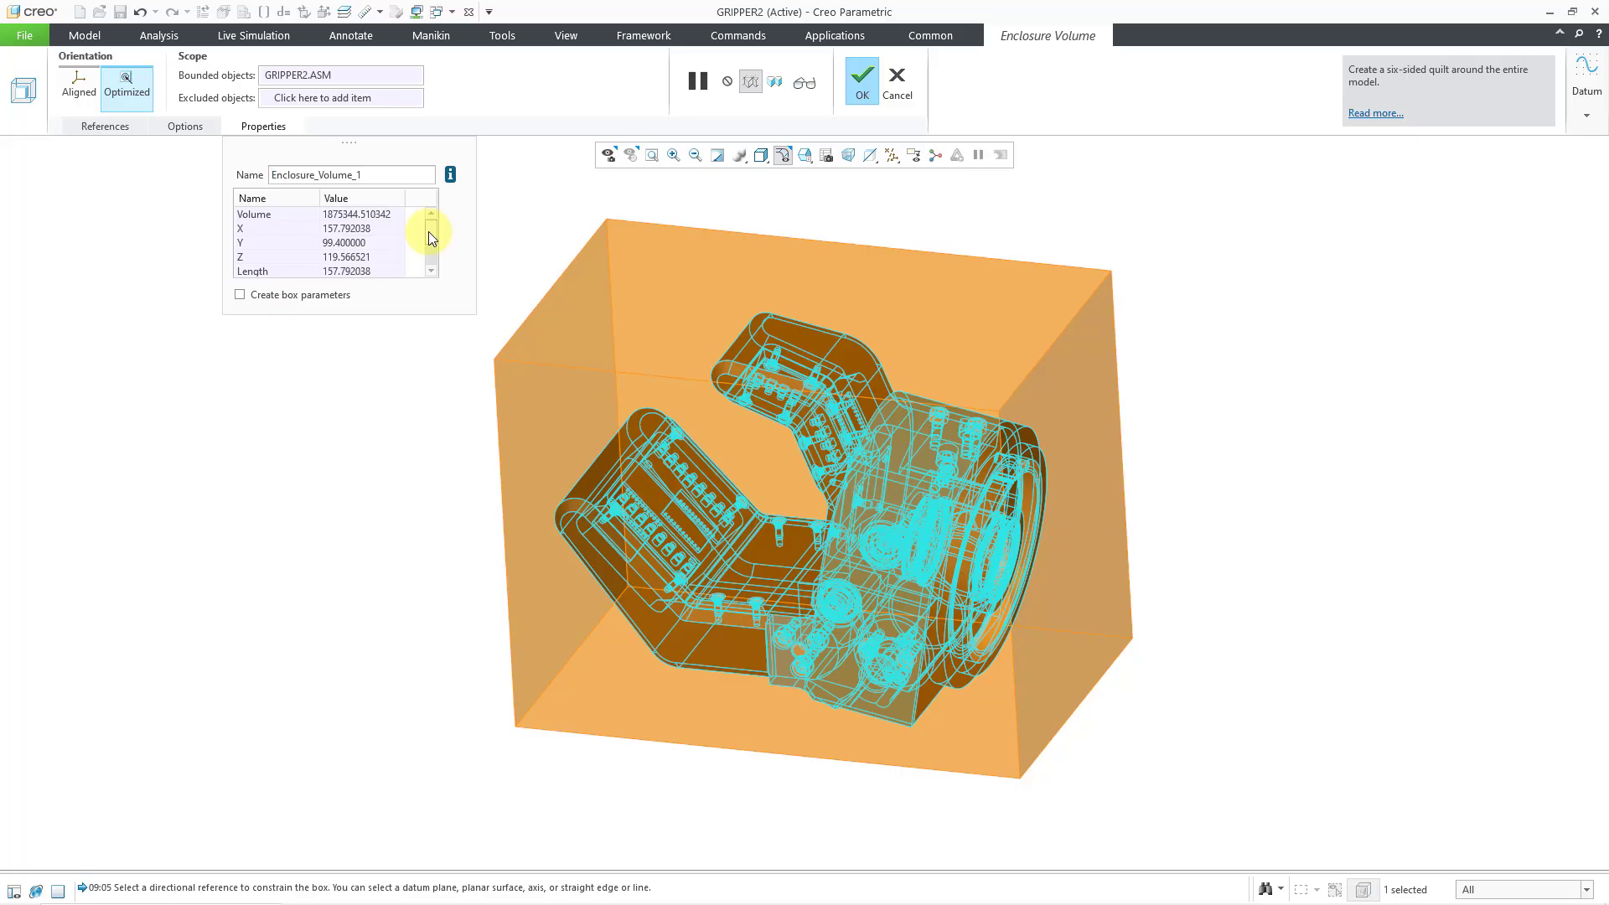
Step: Check Create box parameters, finish the gripper enclosure volume, and show the model tree
{"action": "scroll", "coordinate": [427, 231], "scroll_direction": "down", "scroll_amount": 1}
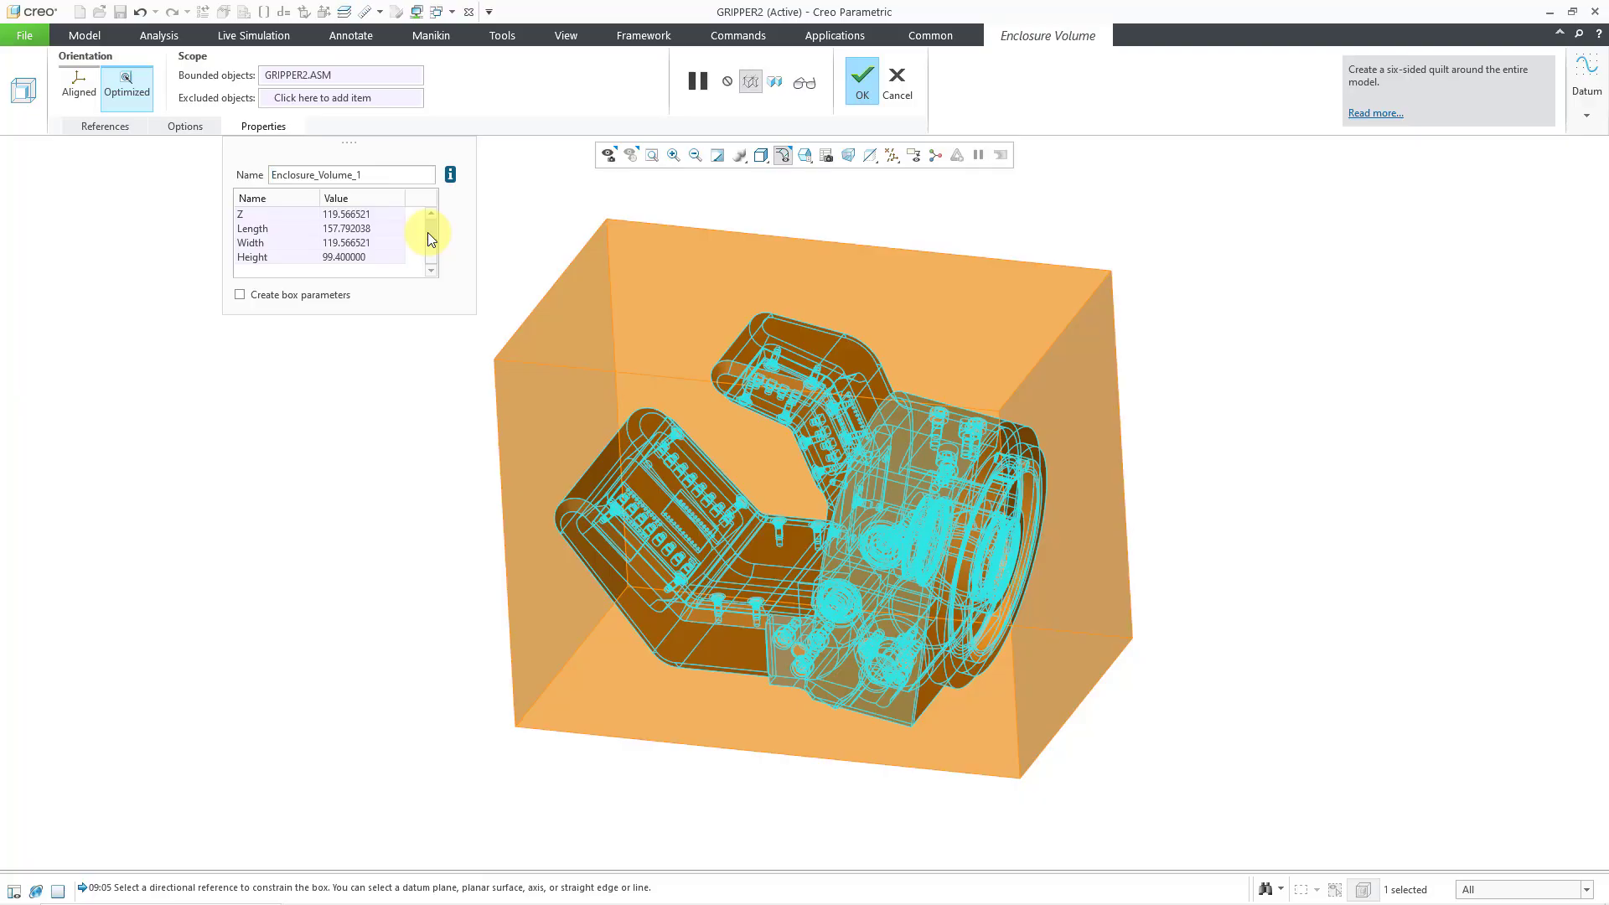
{"action": "left_click", "coordinate": [241, 296]}
{"action": "left_click", "coordinate": [863, 84]}
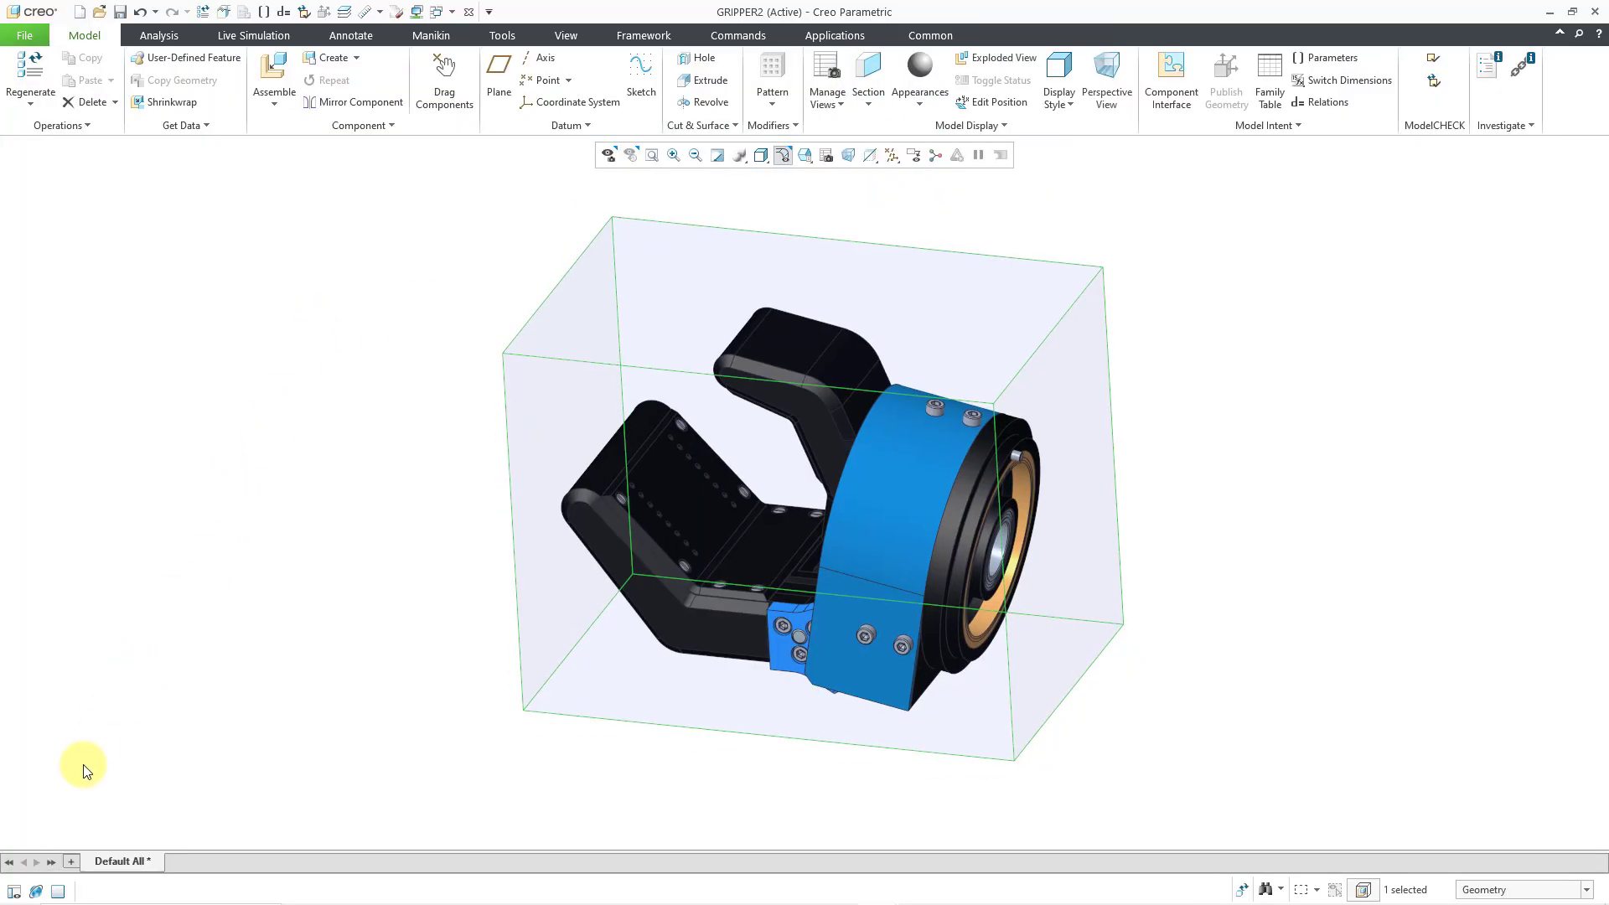
{"action": "left_click", "coordinate": [12, 895]}
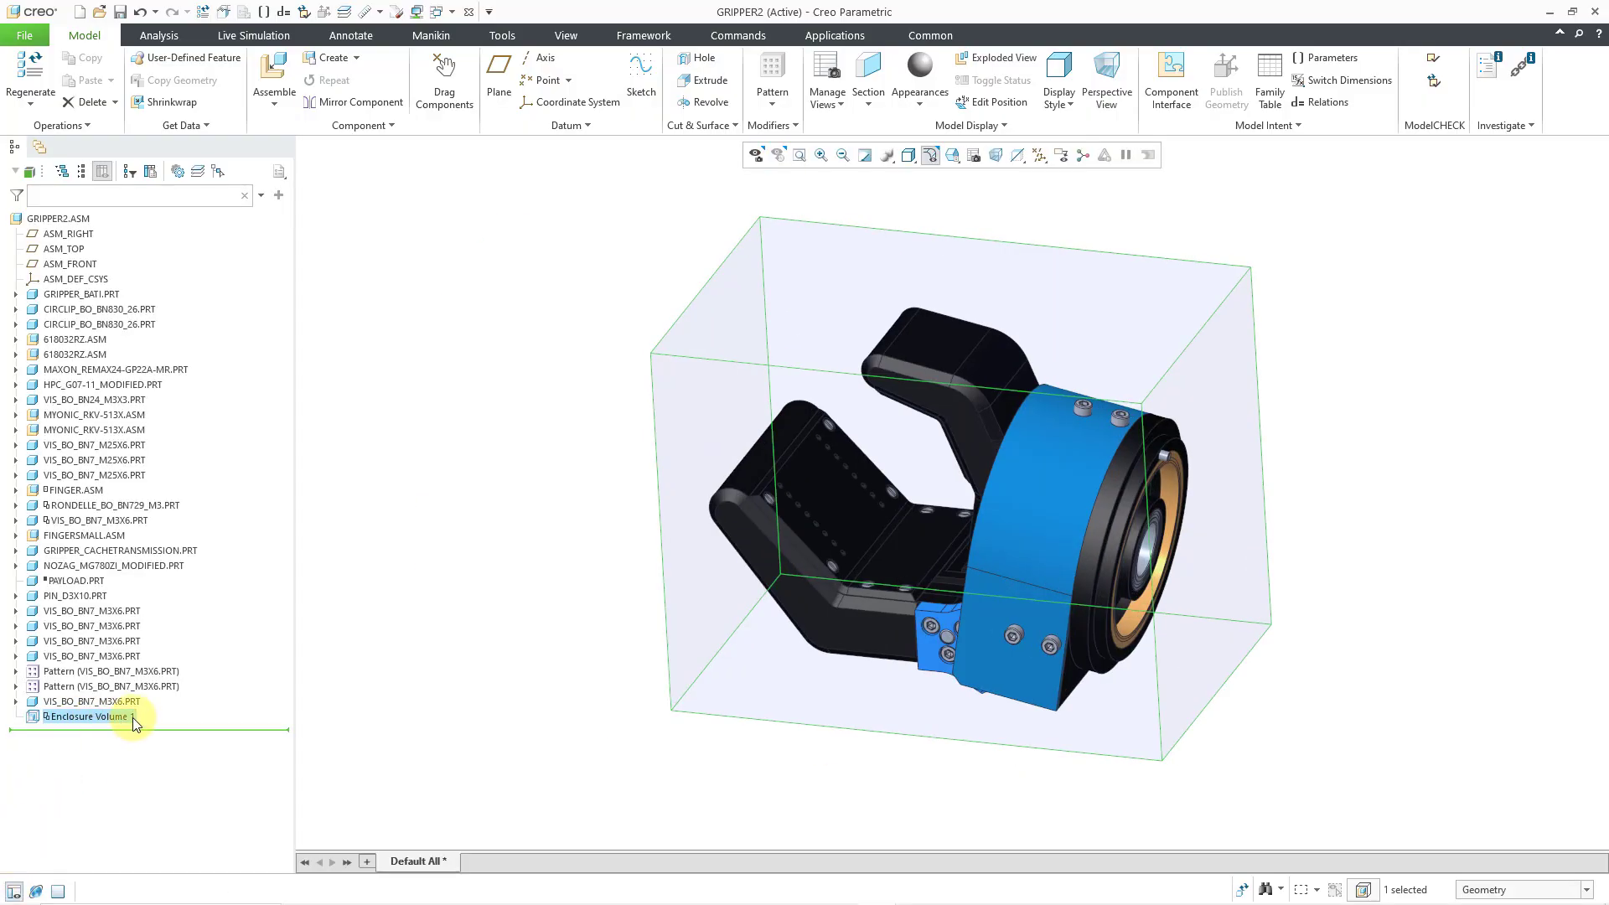
Step: Open the enclosure's Parameters list, read PTC_BBOX_VOL, LENGTH, WIDTH, HEIGHT, then close it
{"action": "left_click", "coordinate": [119, 717]}
{"action": "right_click", "coordinate": [121, 718]}
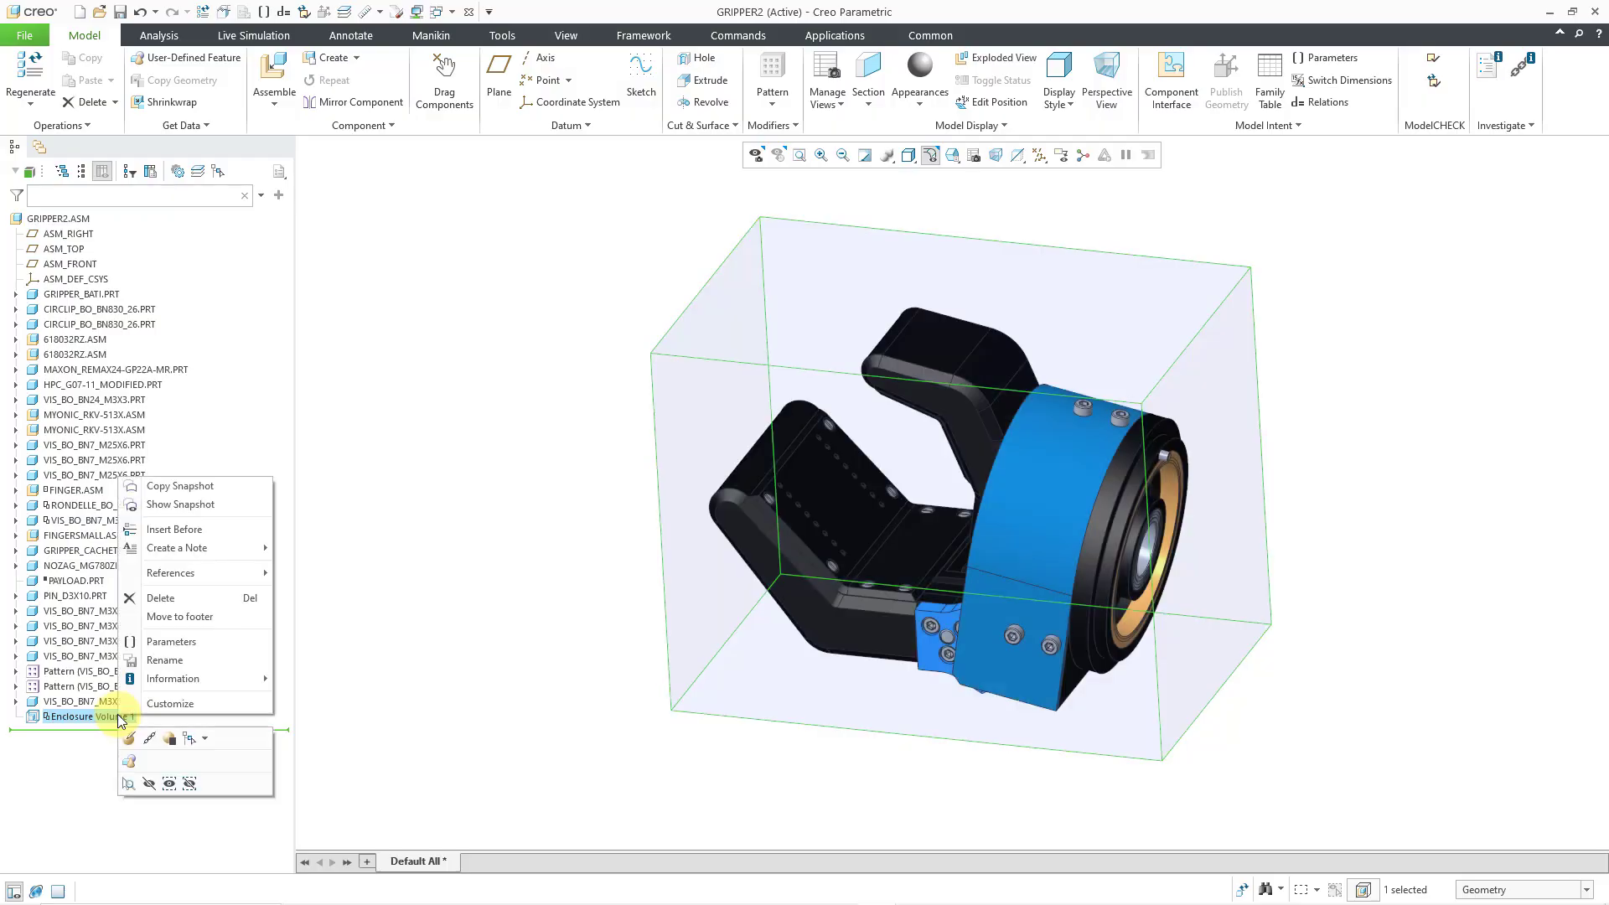
{"action": "left_click", "coordinate": [176, 641]}
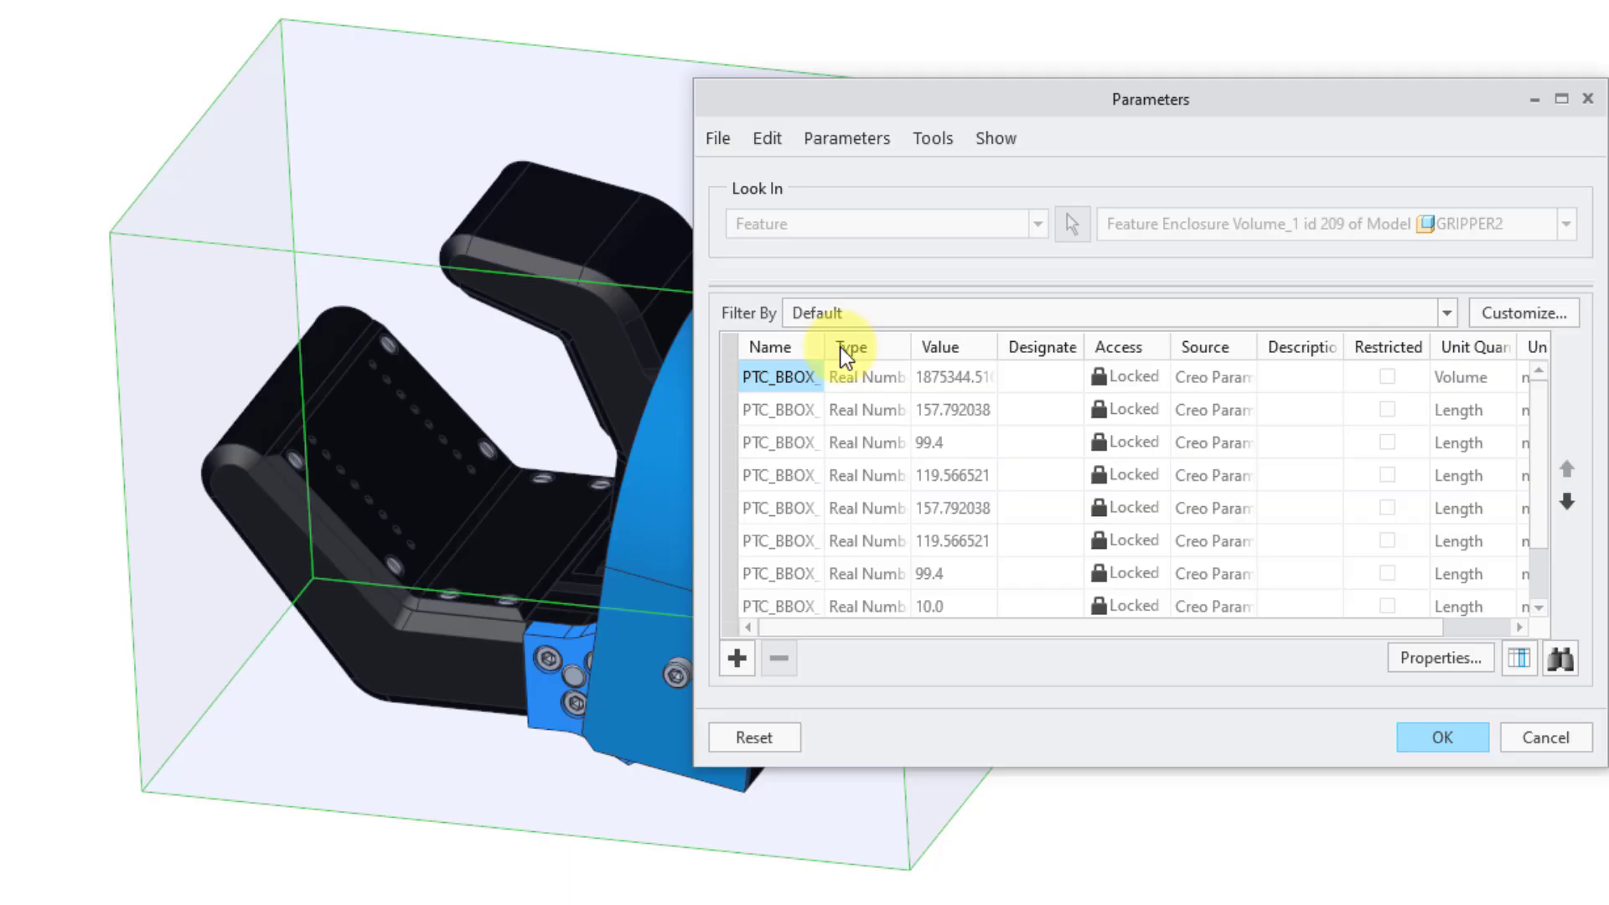
{"action": "left_click_drag", "start_coordinate": [824, 345], "coordinate": [1015, 327]}
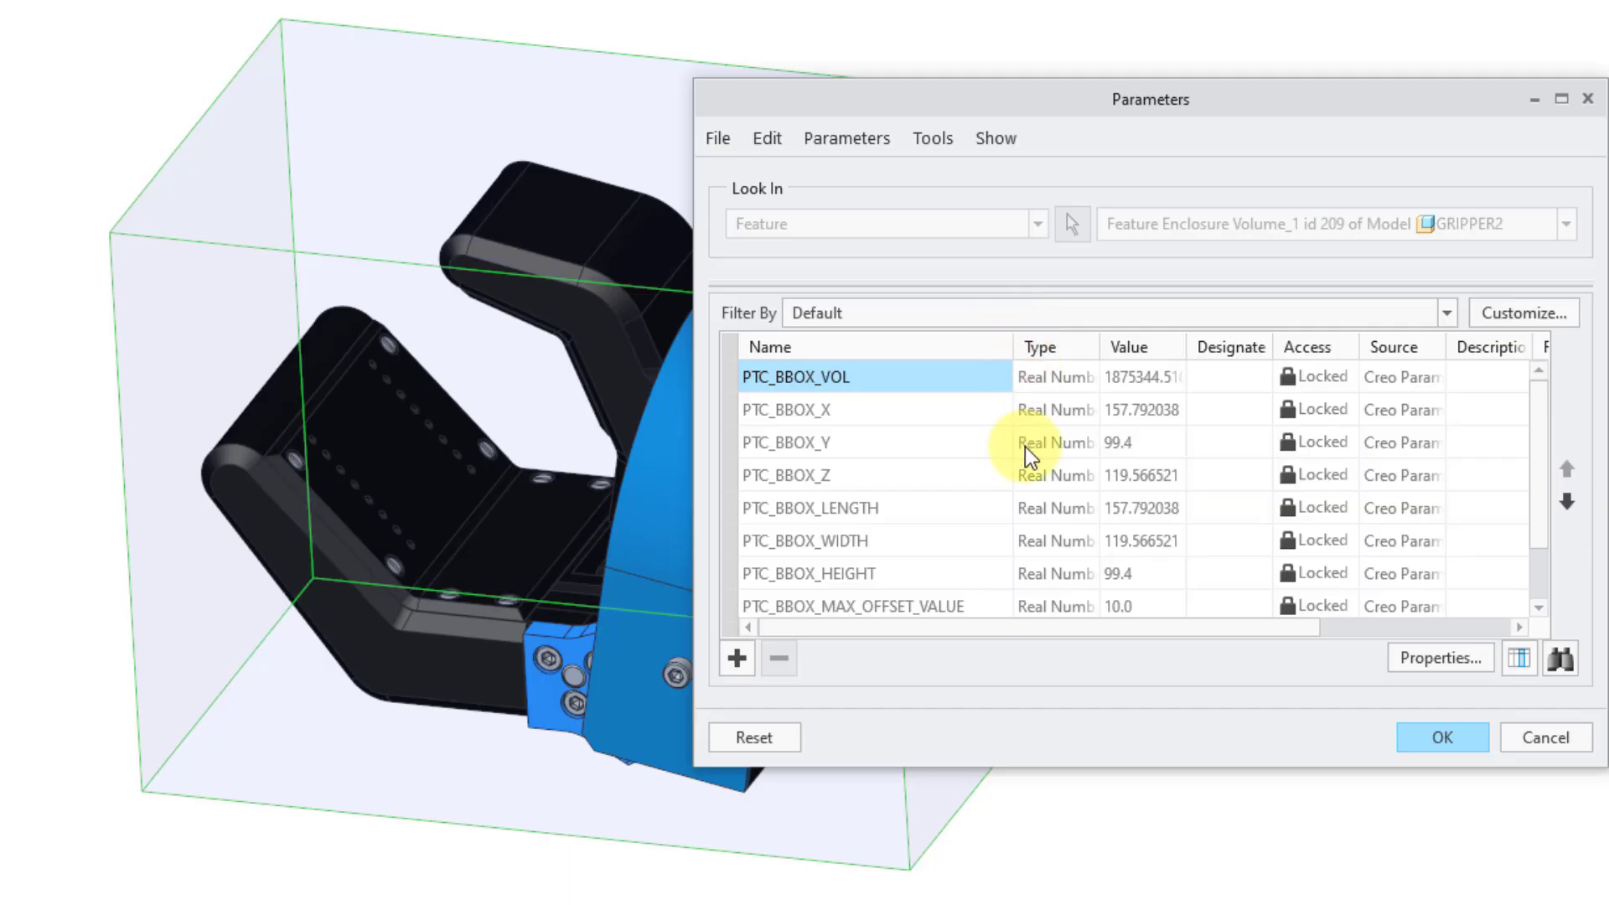
{"action": "scroll", "coordinate": [1024, 446], "scroll_direction": "down", "scroll_amount": 1}
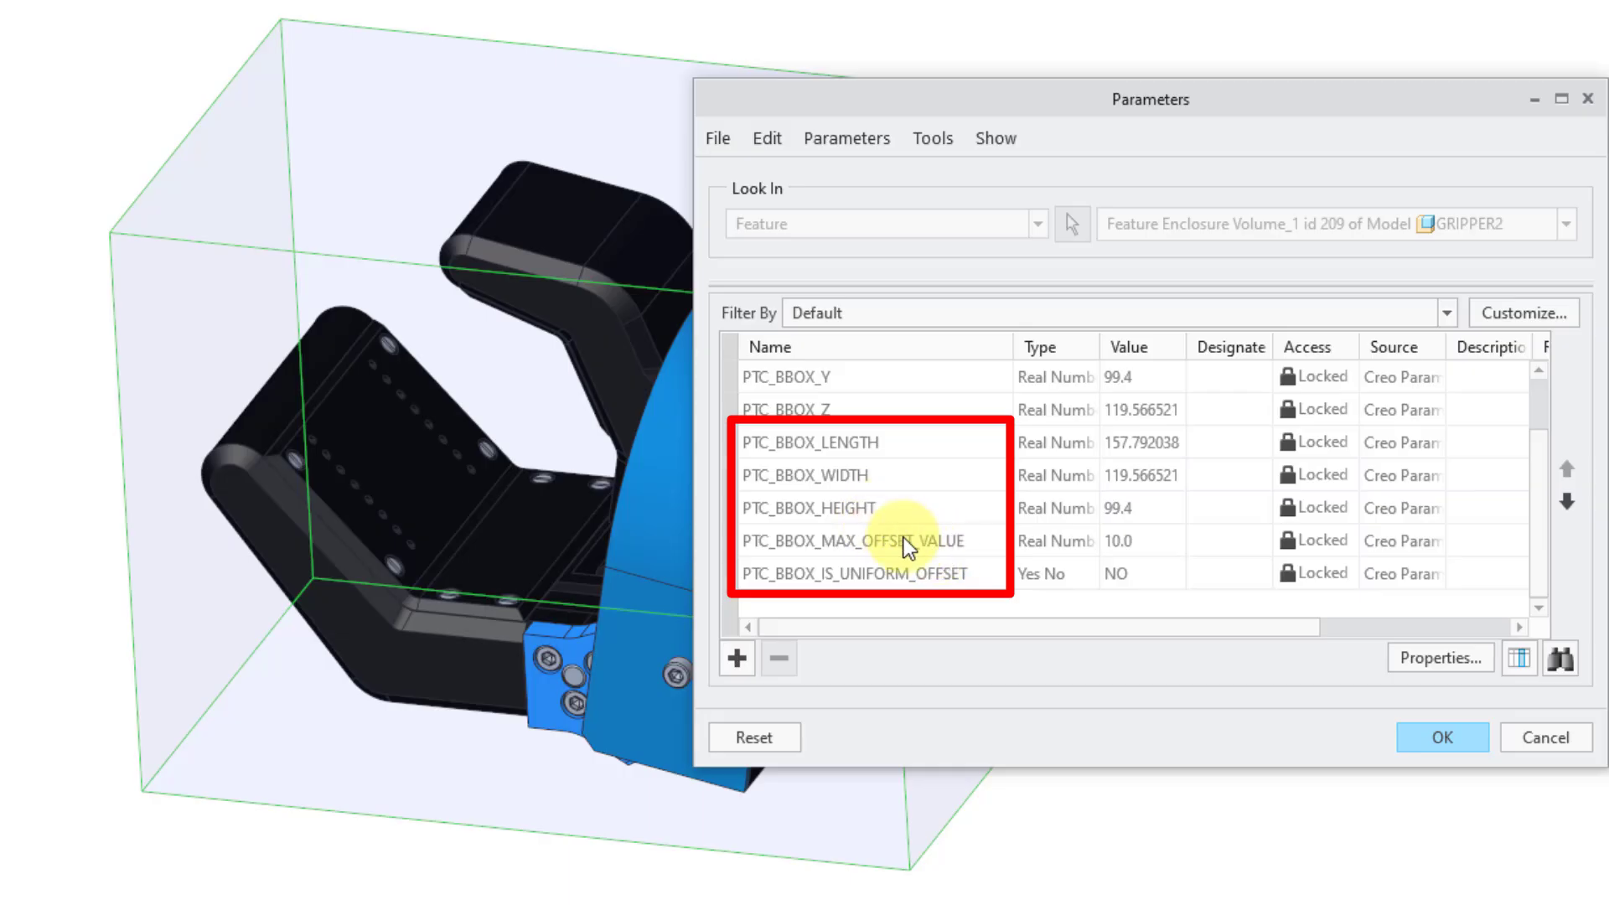
{"action": "scroll", "coordinate": [921, 547], "scroll_direction": "up", "scroll_amount": 1}
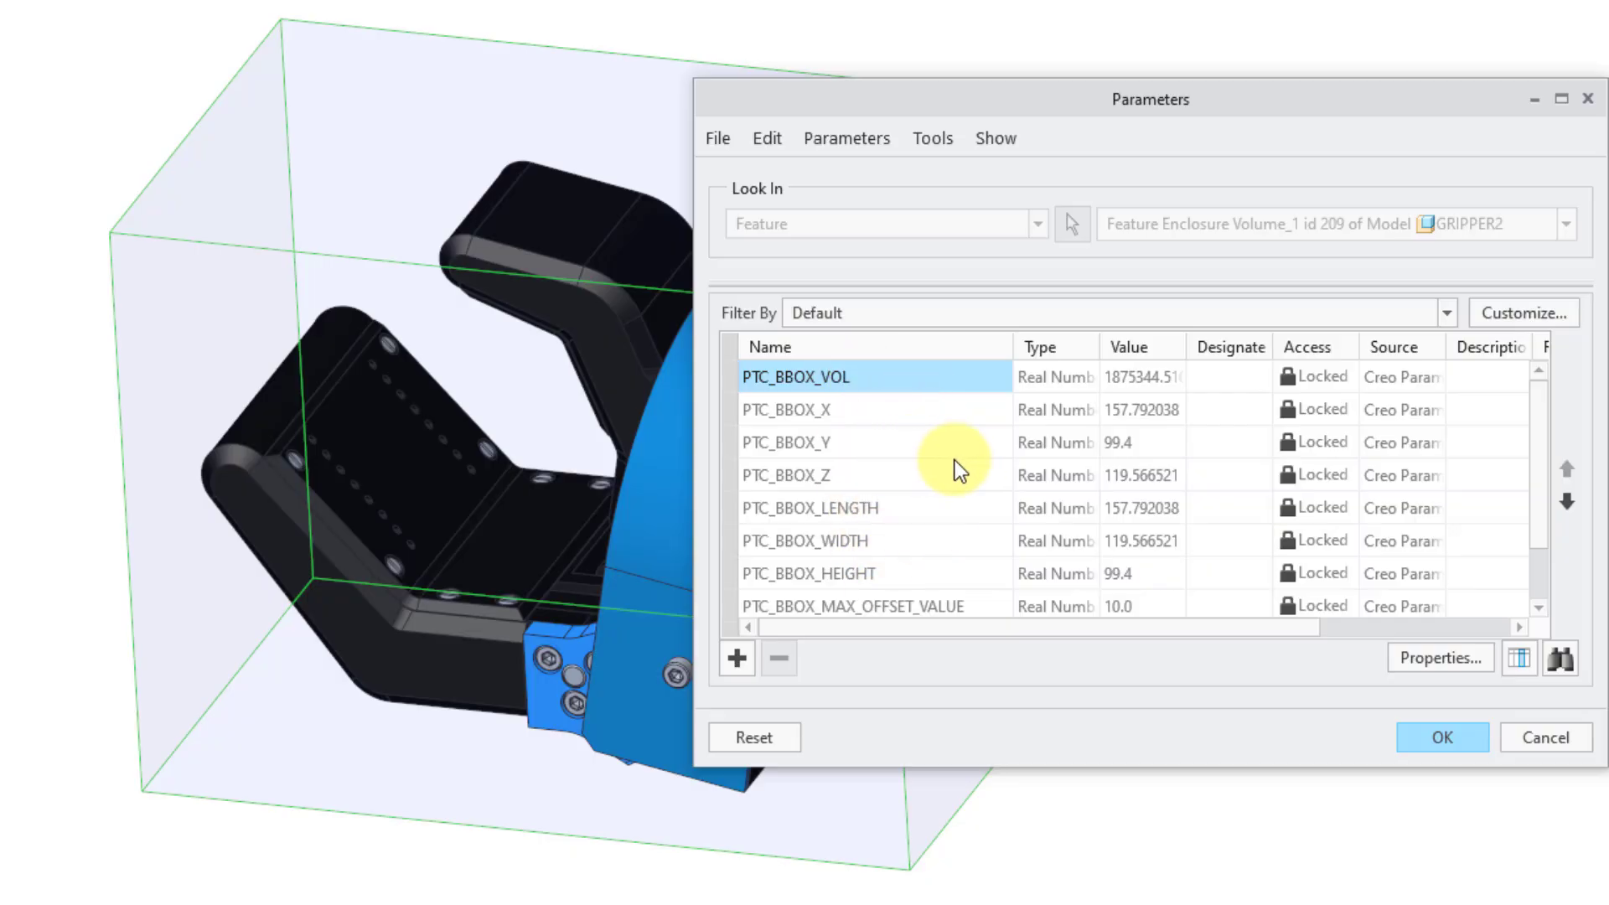
{"action": "scroll", "coordinate": [948, 465], "scroll_direction": "down", "scroll_amount": 1}
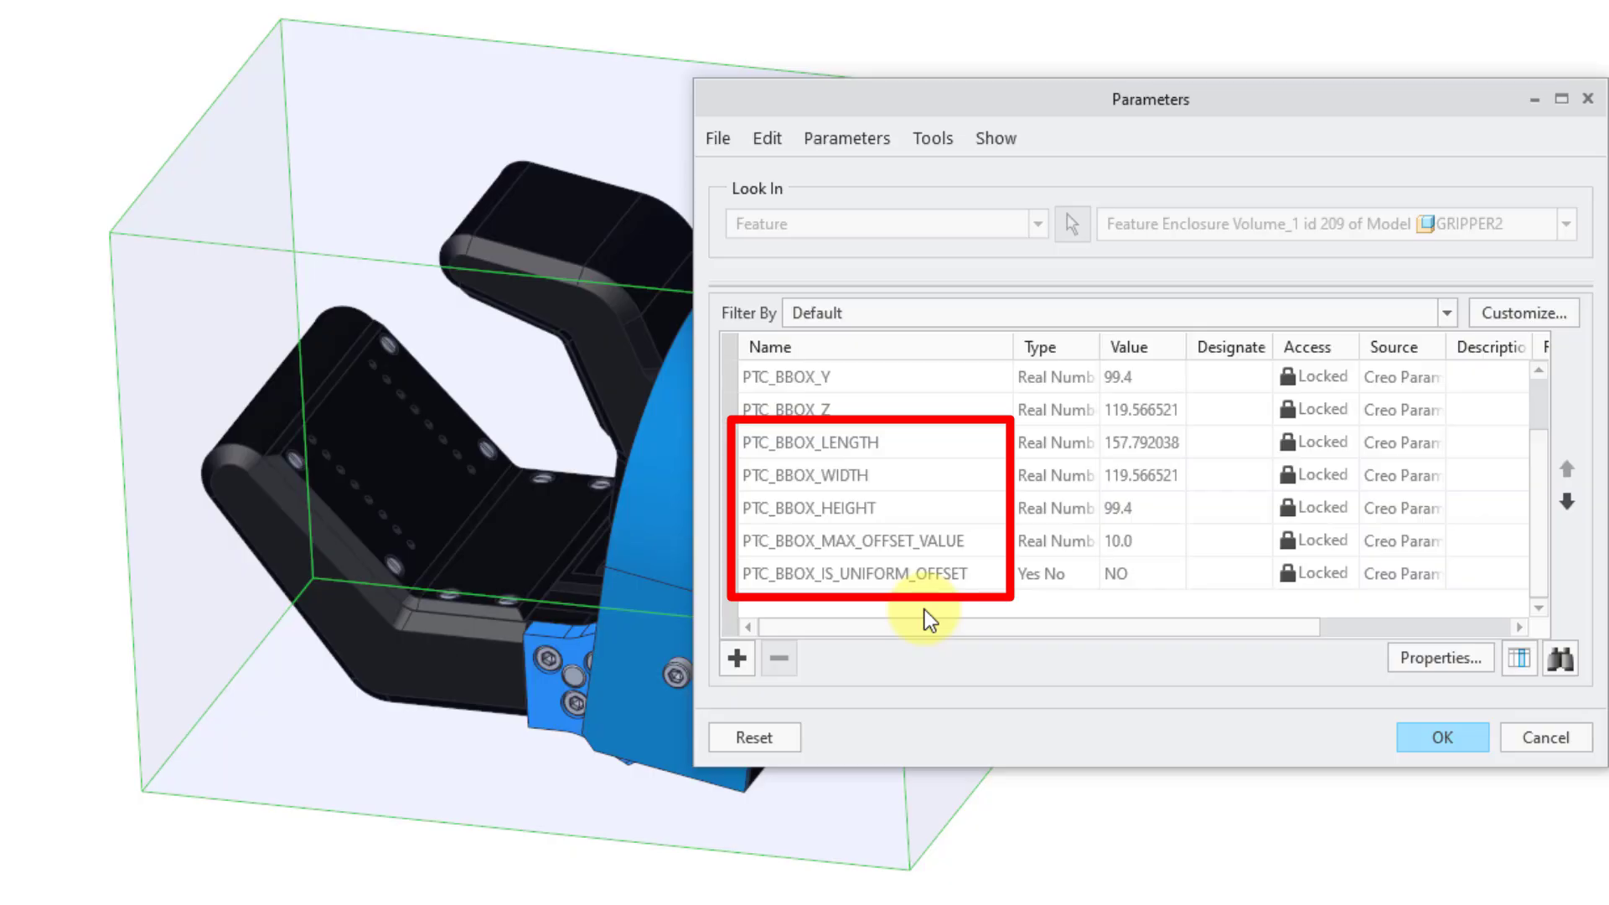
{"action": "left_click", "coordinate": [1438, 738]}
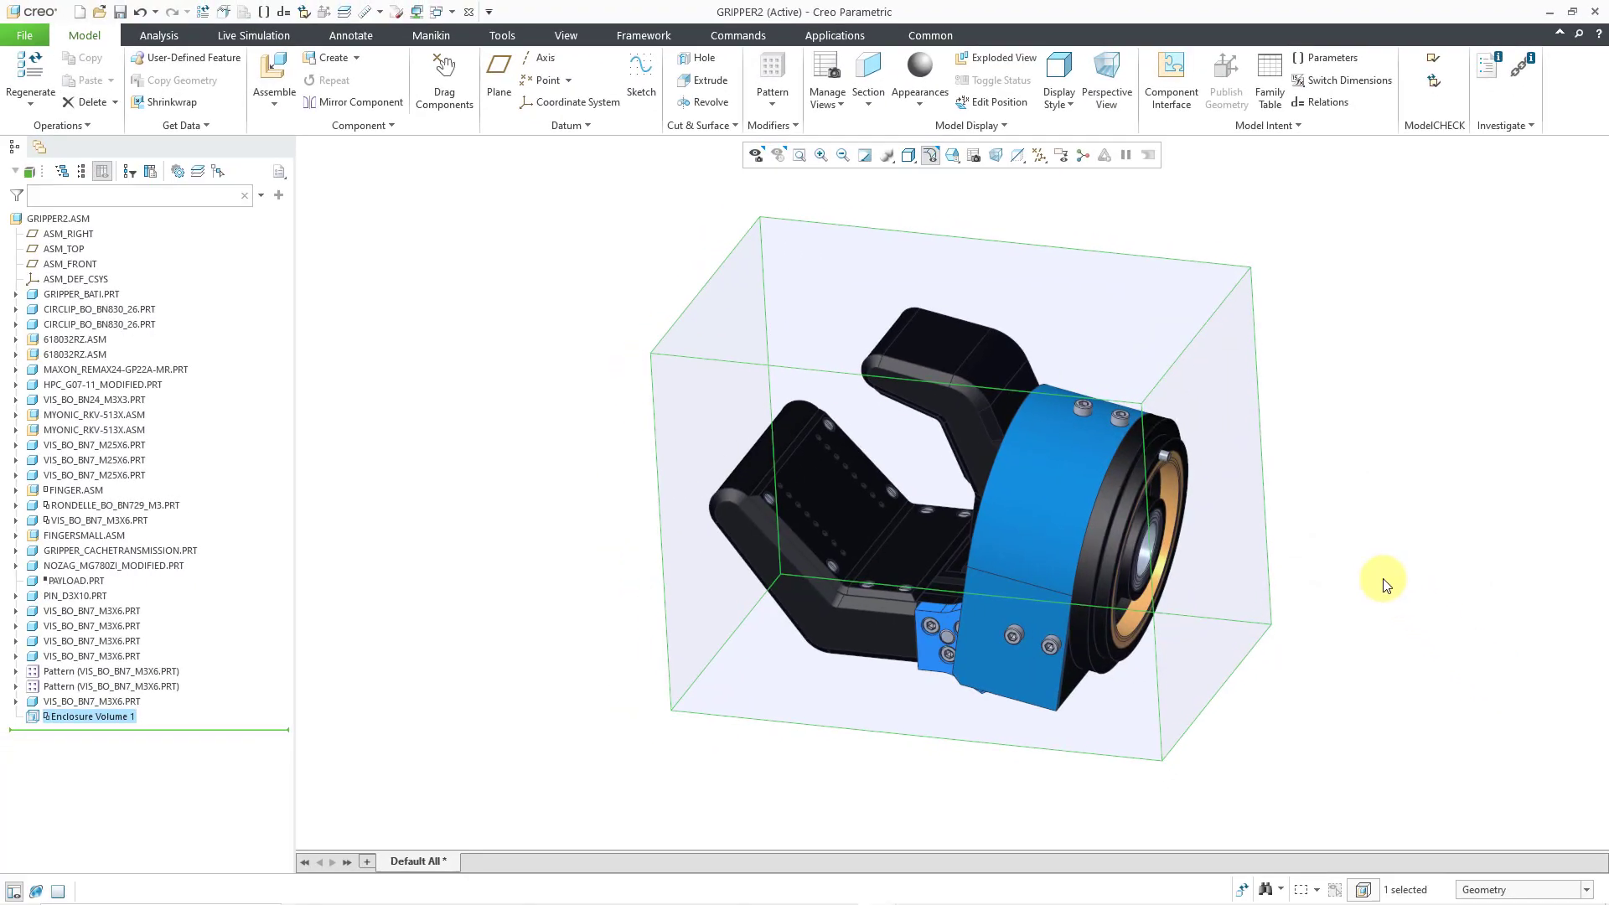
{"action": "left_click", "coordinate": [1380, 570]}
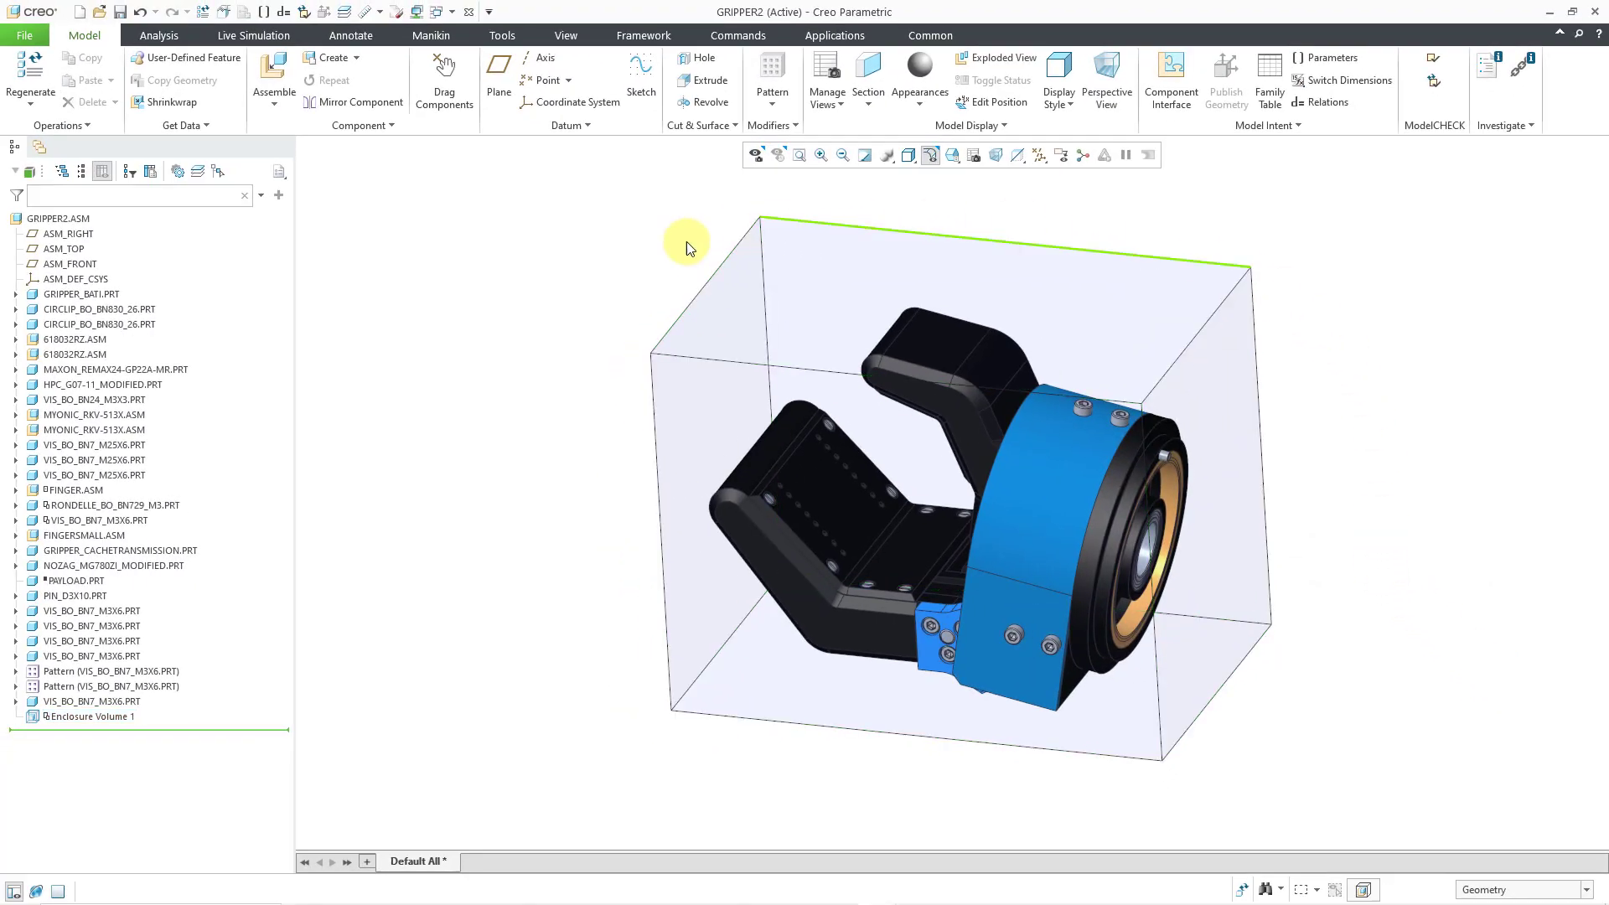
Step: Switch to the B_ARM_LT part window and turn on coordinate system display
{"action": "left_click", "coordinate": [453, 12]}
{"action": "left_click", "coordinate": [483, 48]}
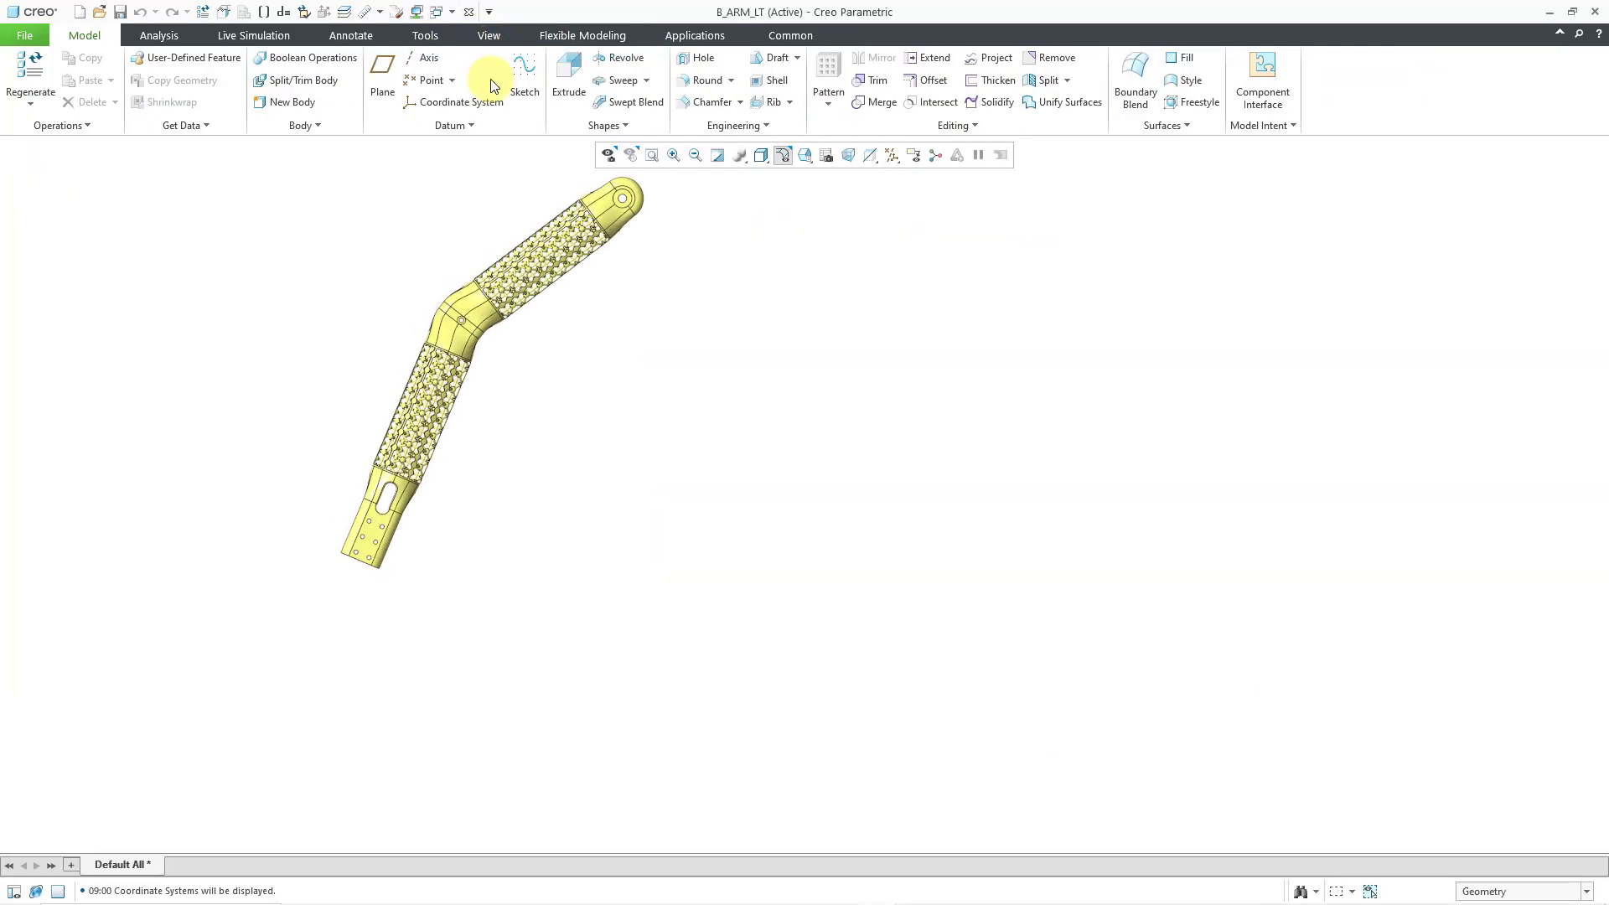
{"action": "left_click", "coordinate": [893, 163]}
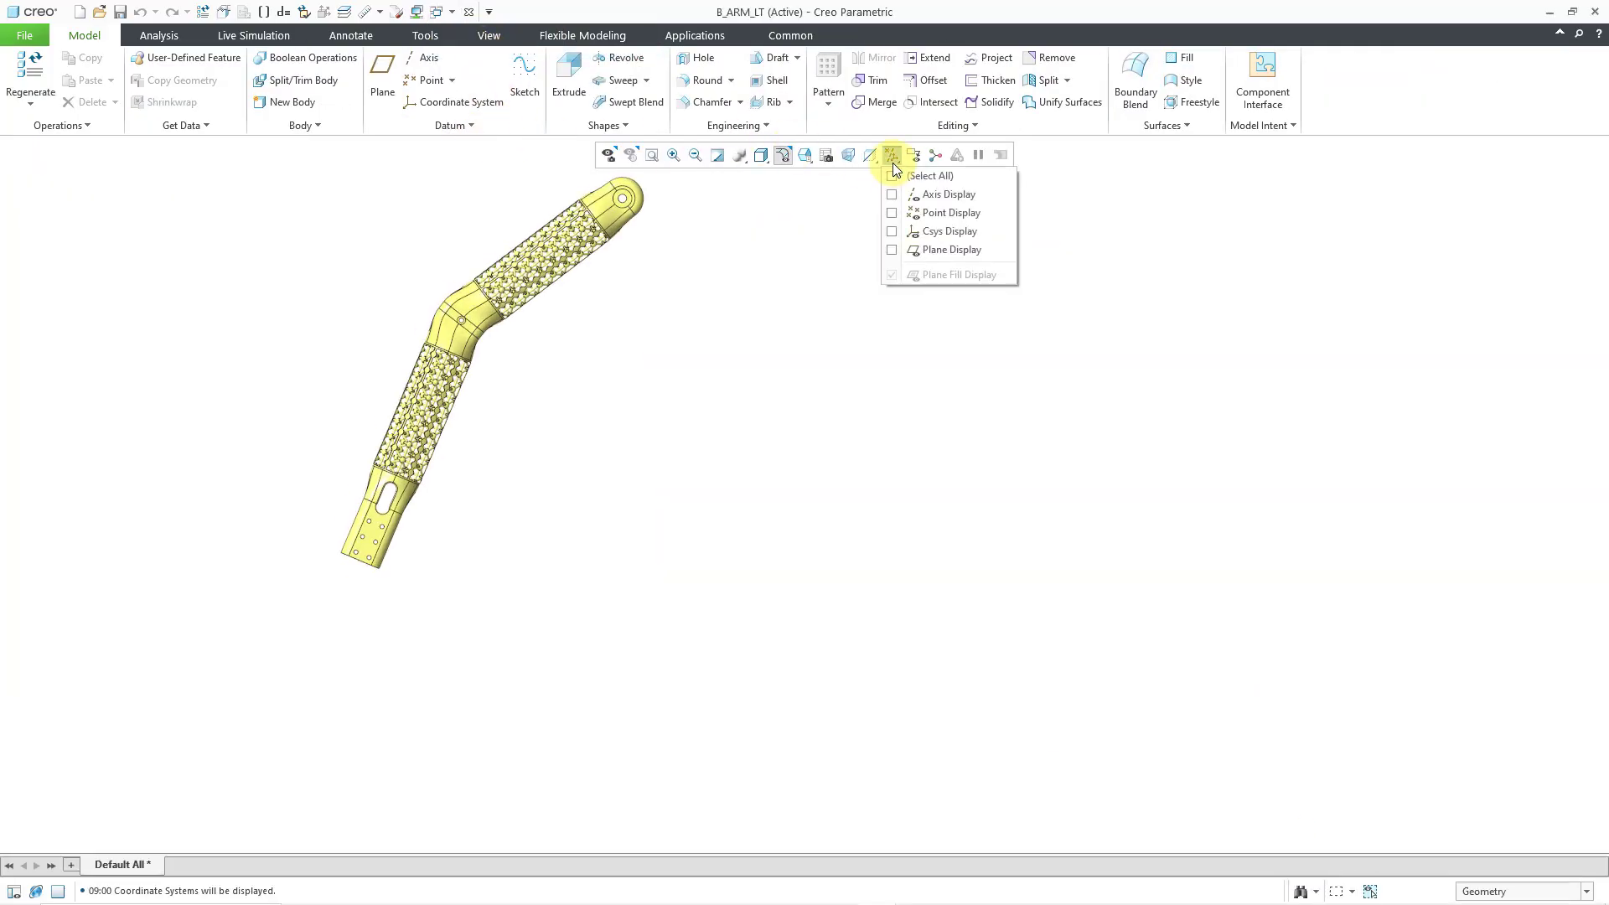
{"action": "left_click", "coordinate": [940, 234]}
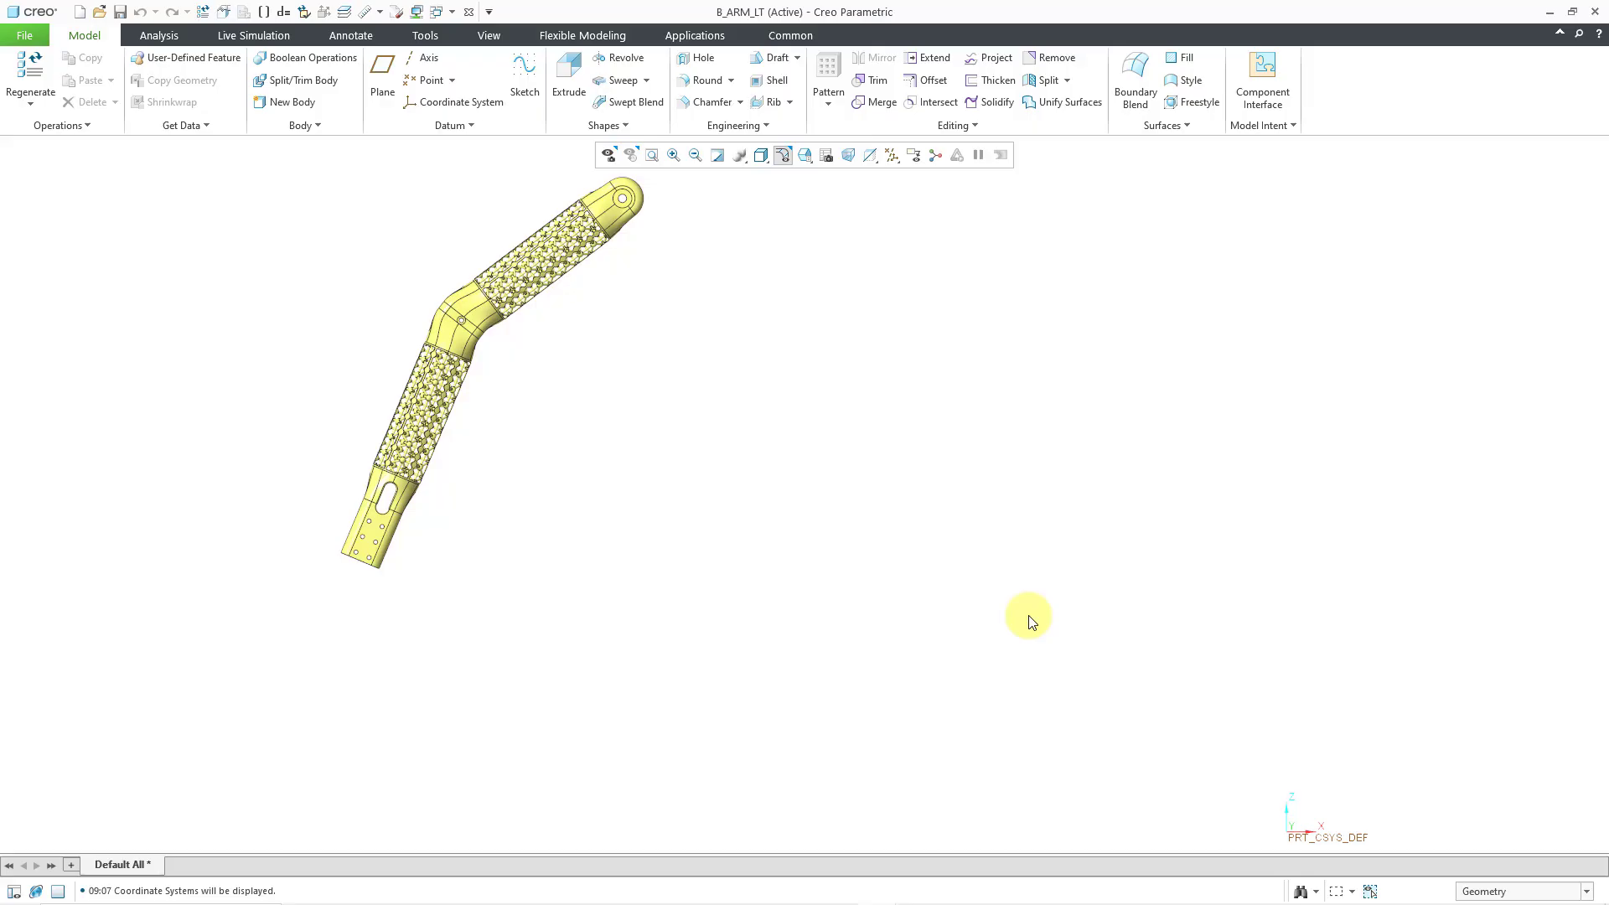
{"action": "left_click", "coordinate": [1161, 126]}
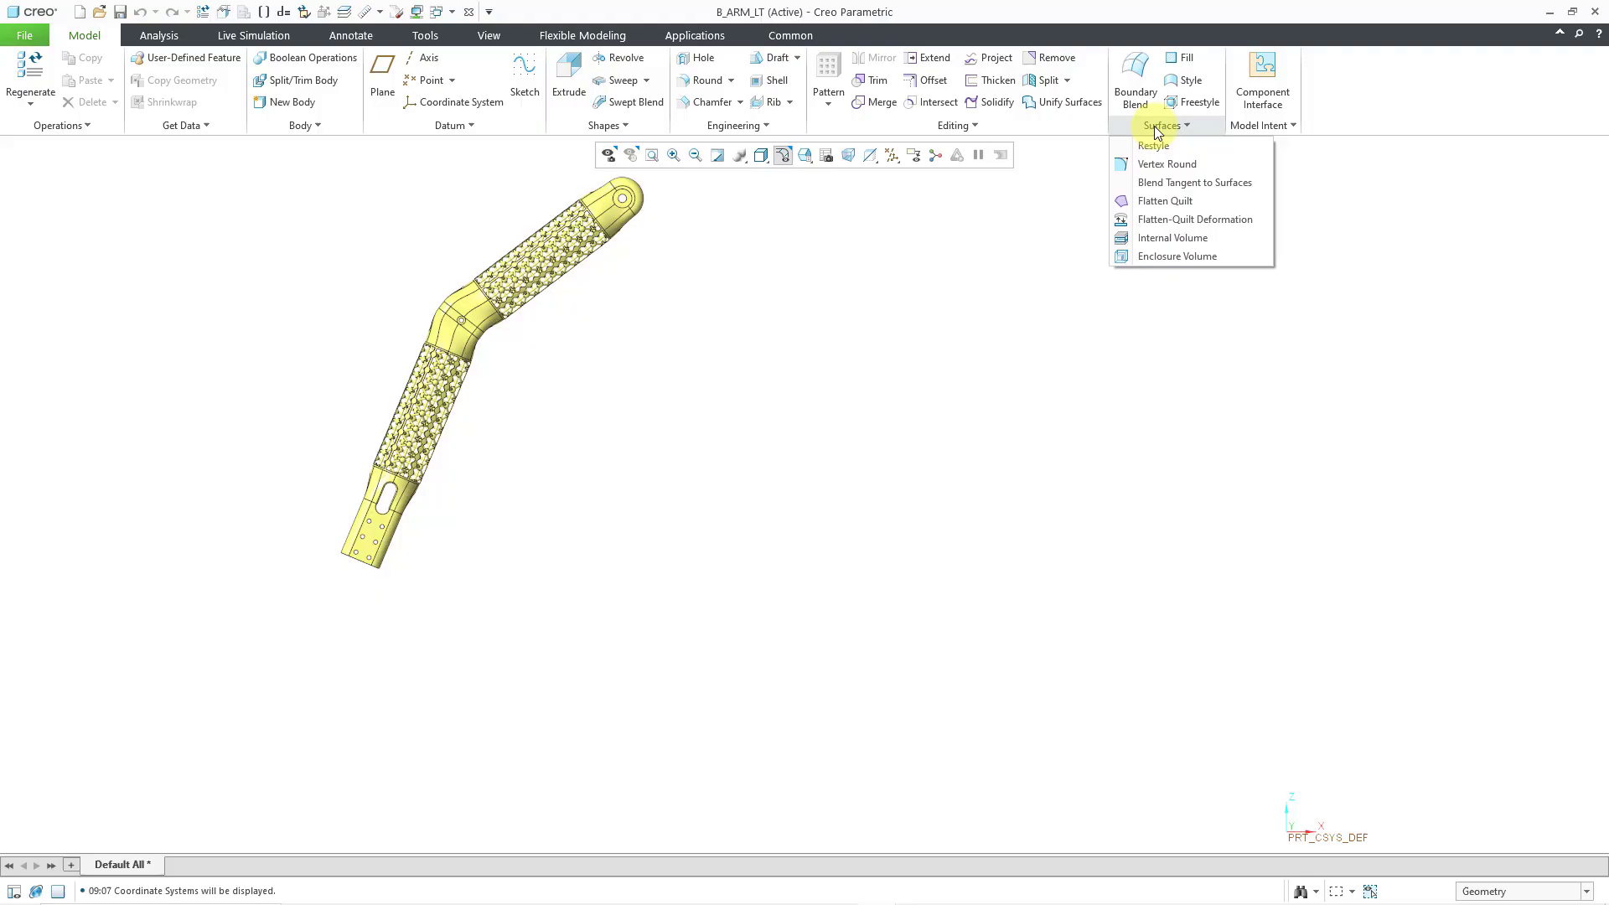
Step: Start an enclosure volume on B_ARM_LT aligned to PRT_CSYS_DEF, reset the view, hide csys display
{"action": "left_click", "coordinate": [1198, 256]}
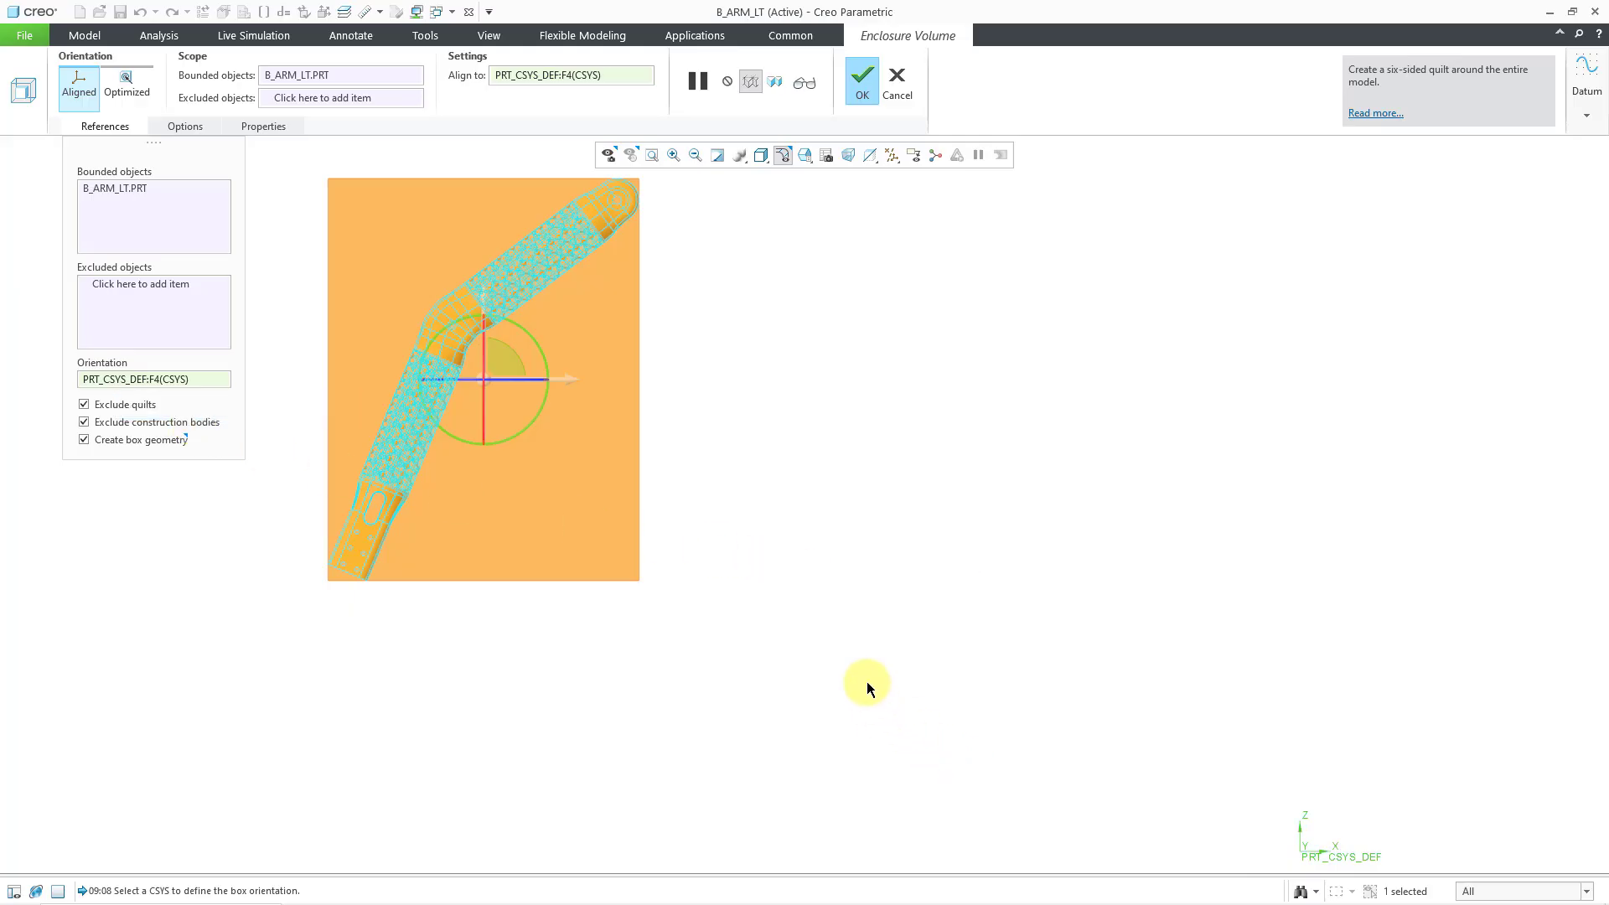
{"action": "scroll", "coordinate": [866, 682], "scroll_direction": "up", "scroll_amount": 1}
{"action": "middle_click_drag", "start_coordinate": [657, 525], "coordinate": [705, 543]}
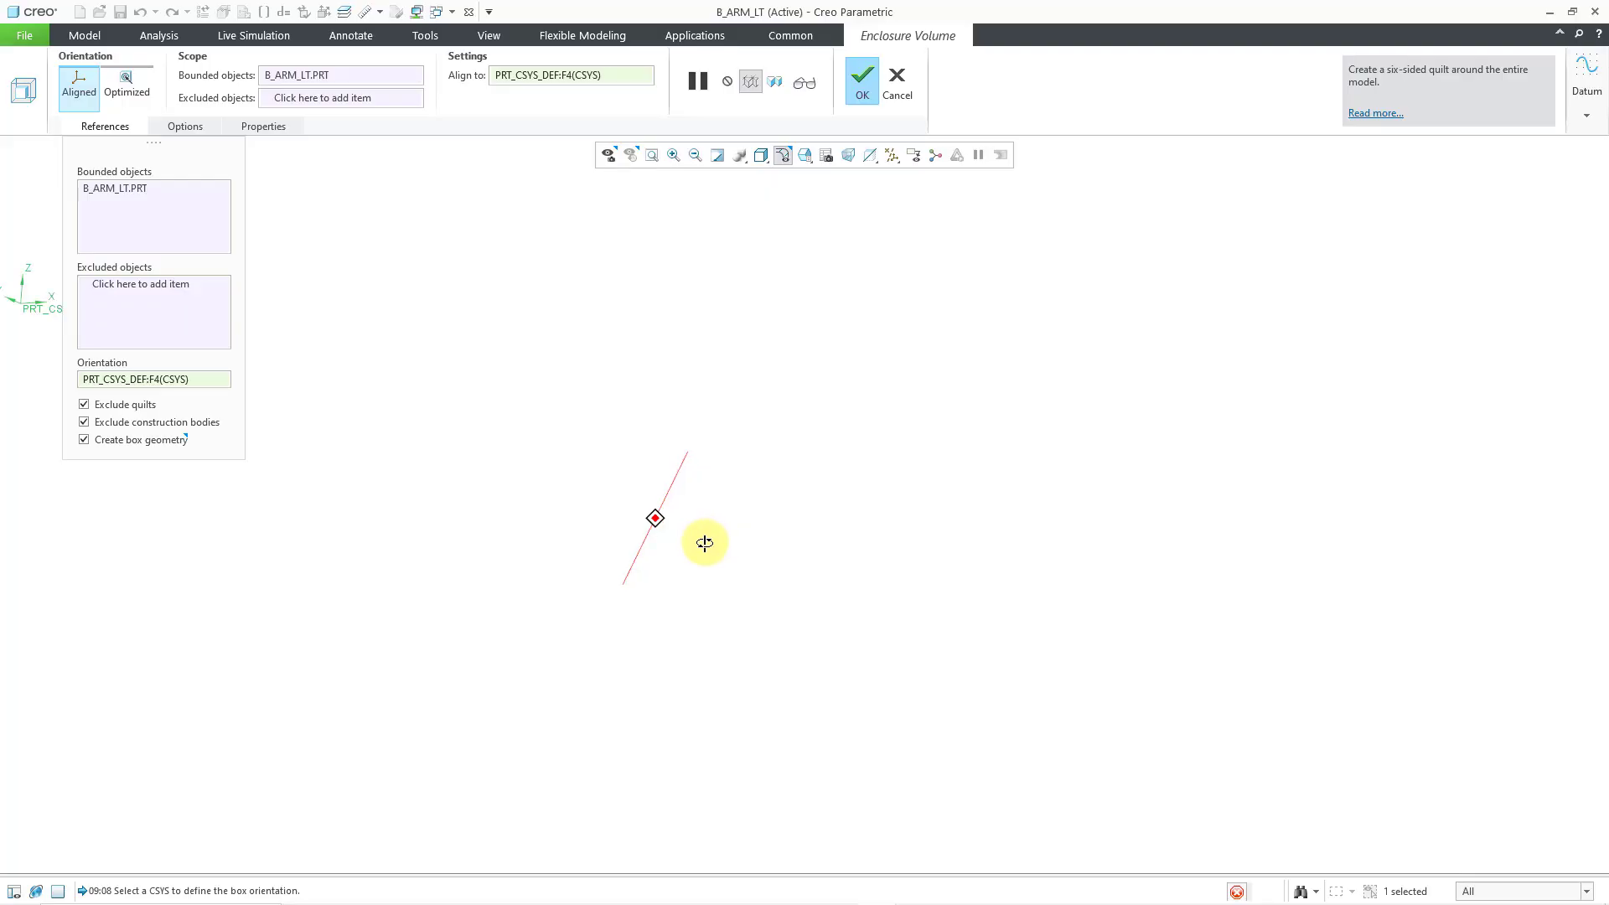
{"action": "left_click", "coordinate": [652, 156]}
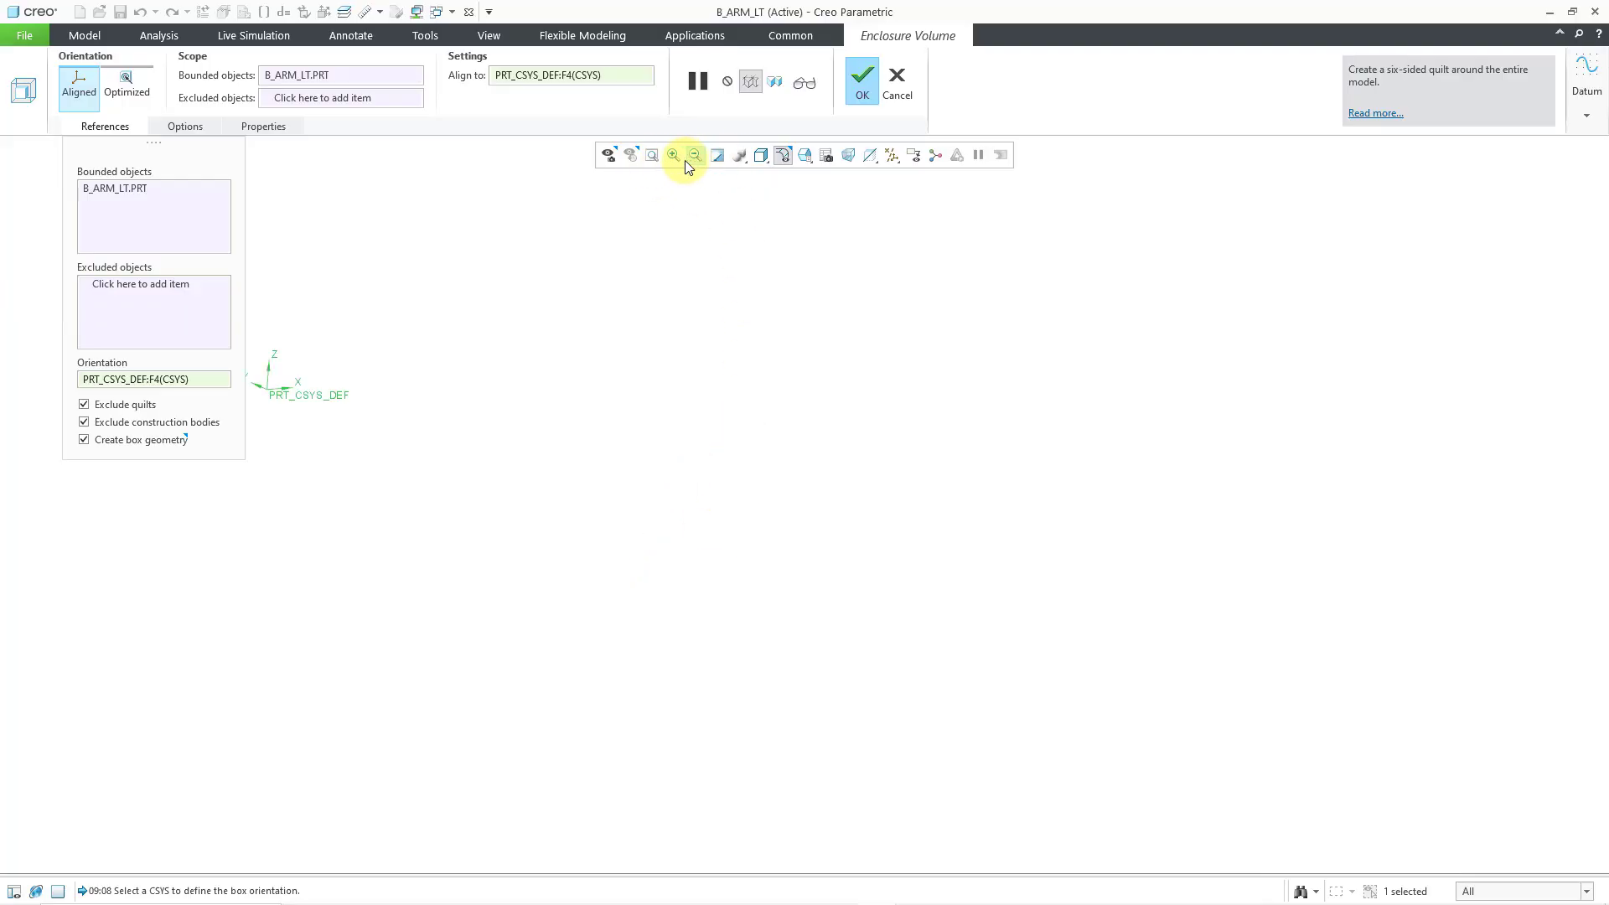
{"action": "key", "text": "ctrl+d"}
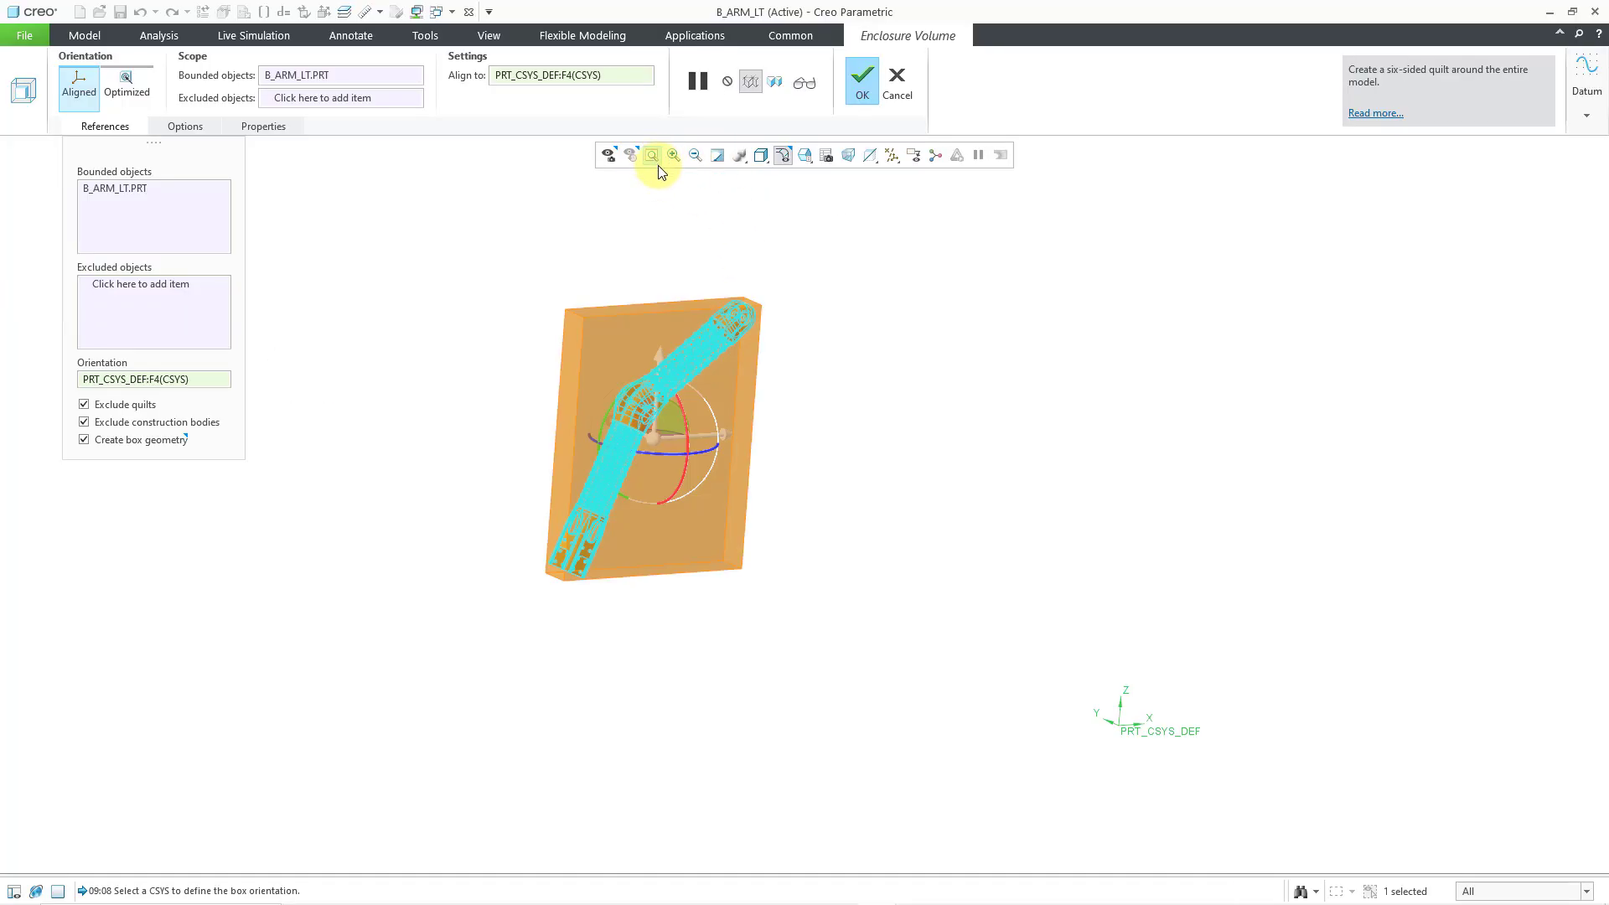
{"action": "left_click", "coordinate": [892, 156]}
{"action": "left_click", "coordinate": [947, 235]}
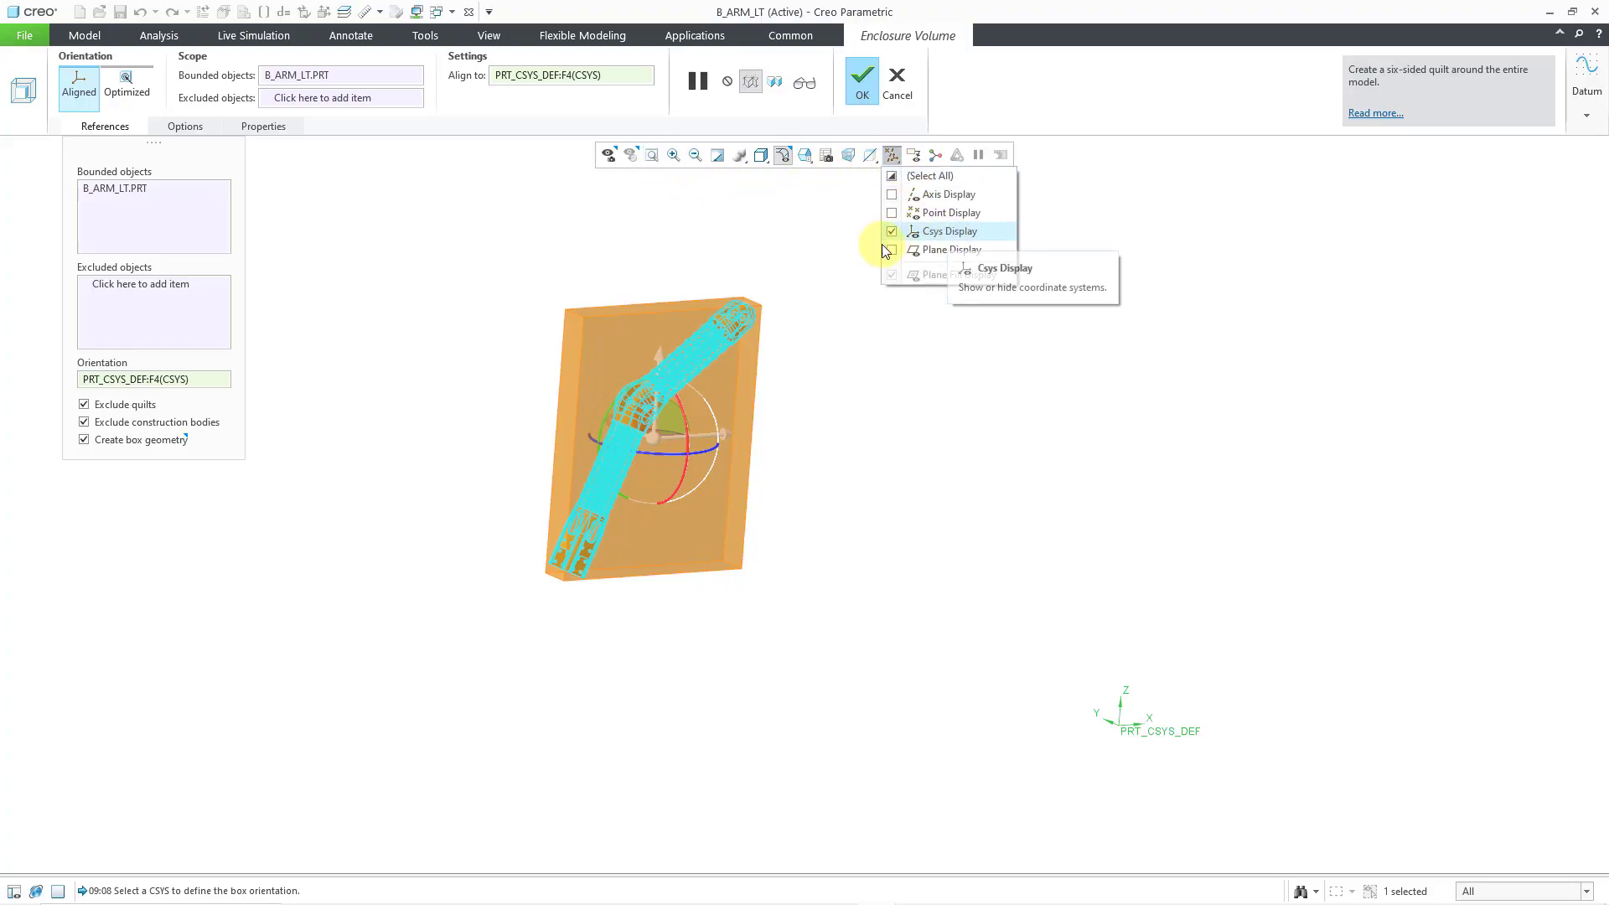
{"action": "left_click", "coordinate": [531, 259]}
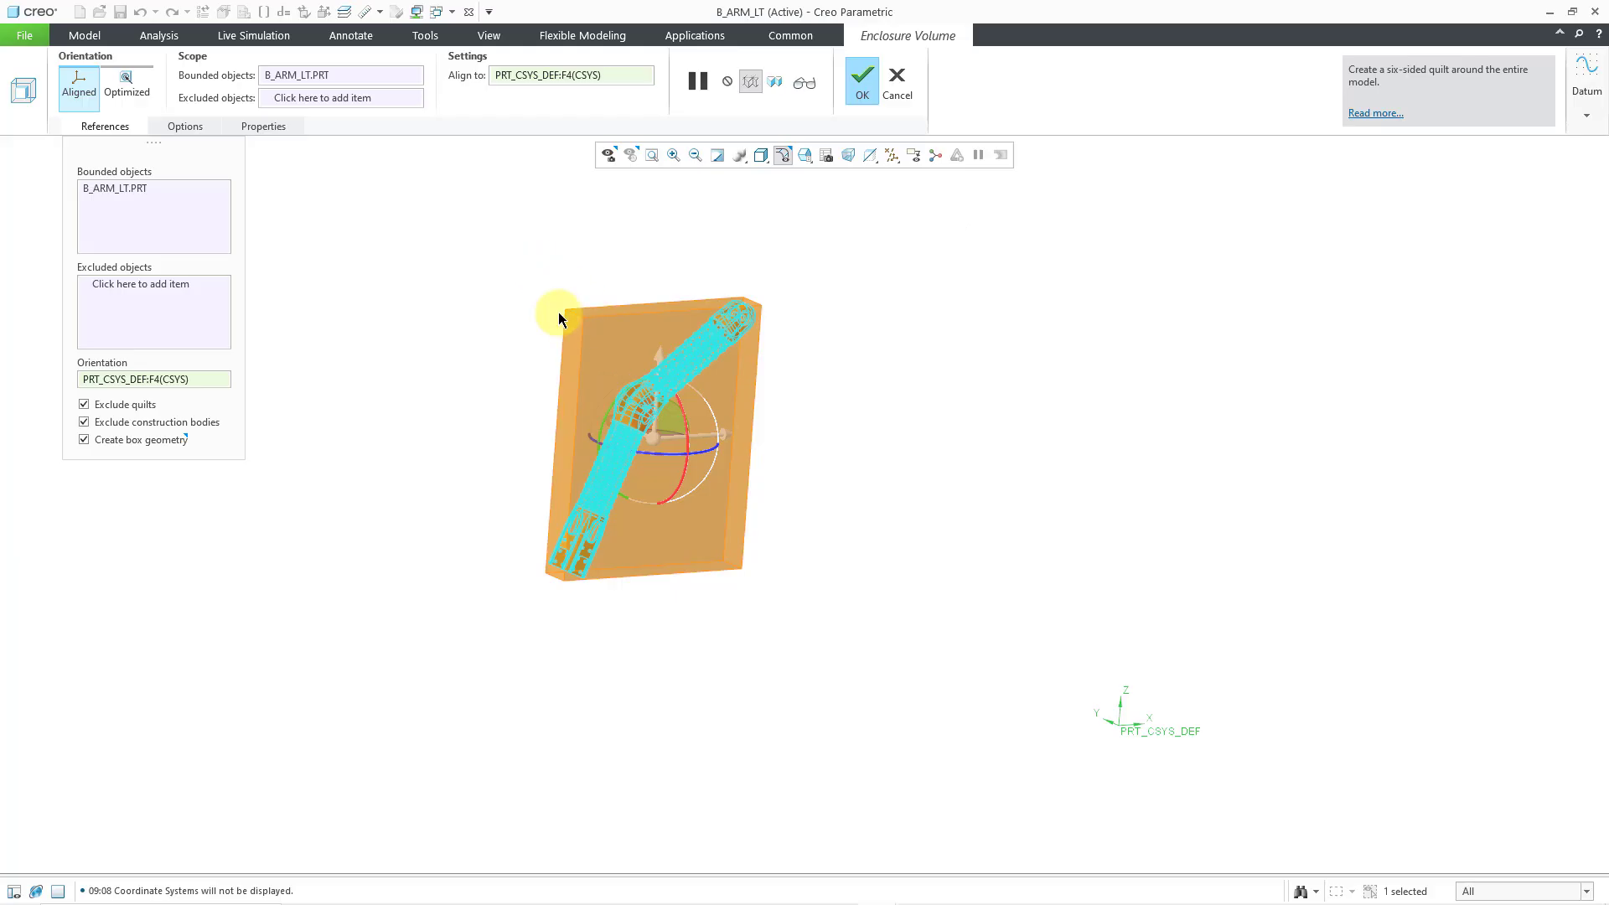
{"action": "scroll", "coordinate": [510, 281], "scroll_direction": "down", "scroll_amount": 3}
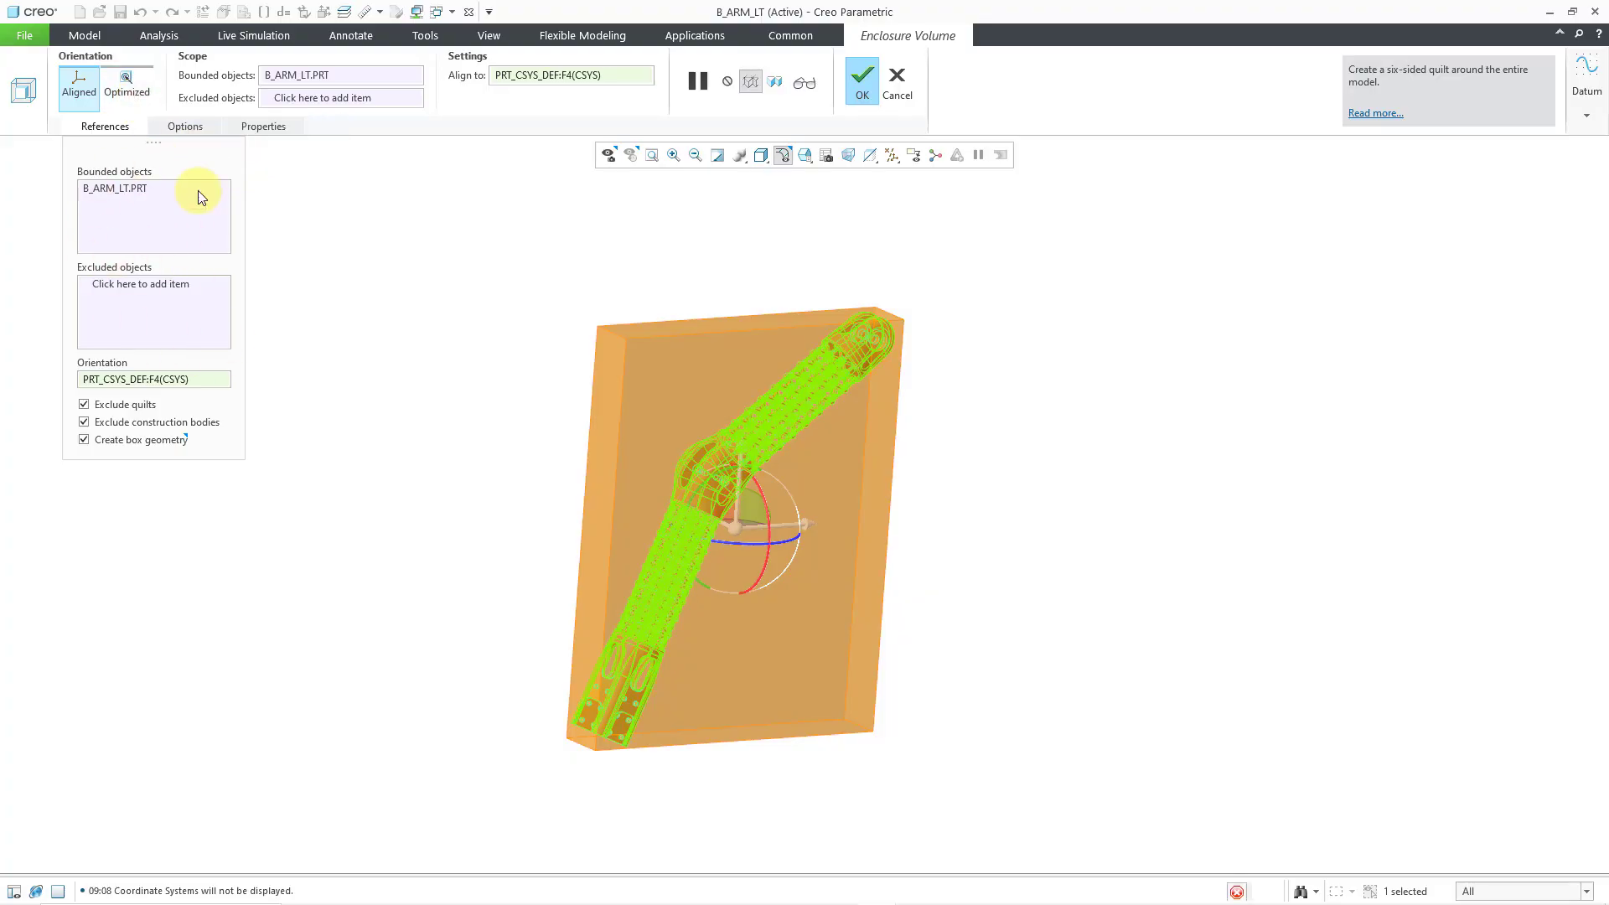
Step: Switch the arm's enclosure box to Optimized orientation and rotate it into view
{"action": "left_click", "coordinate": [130, 93]}
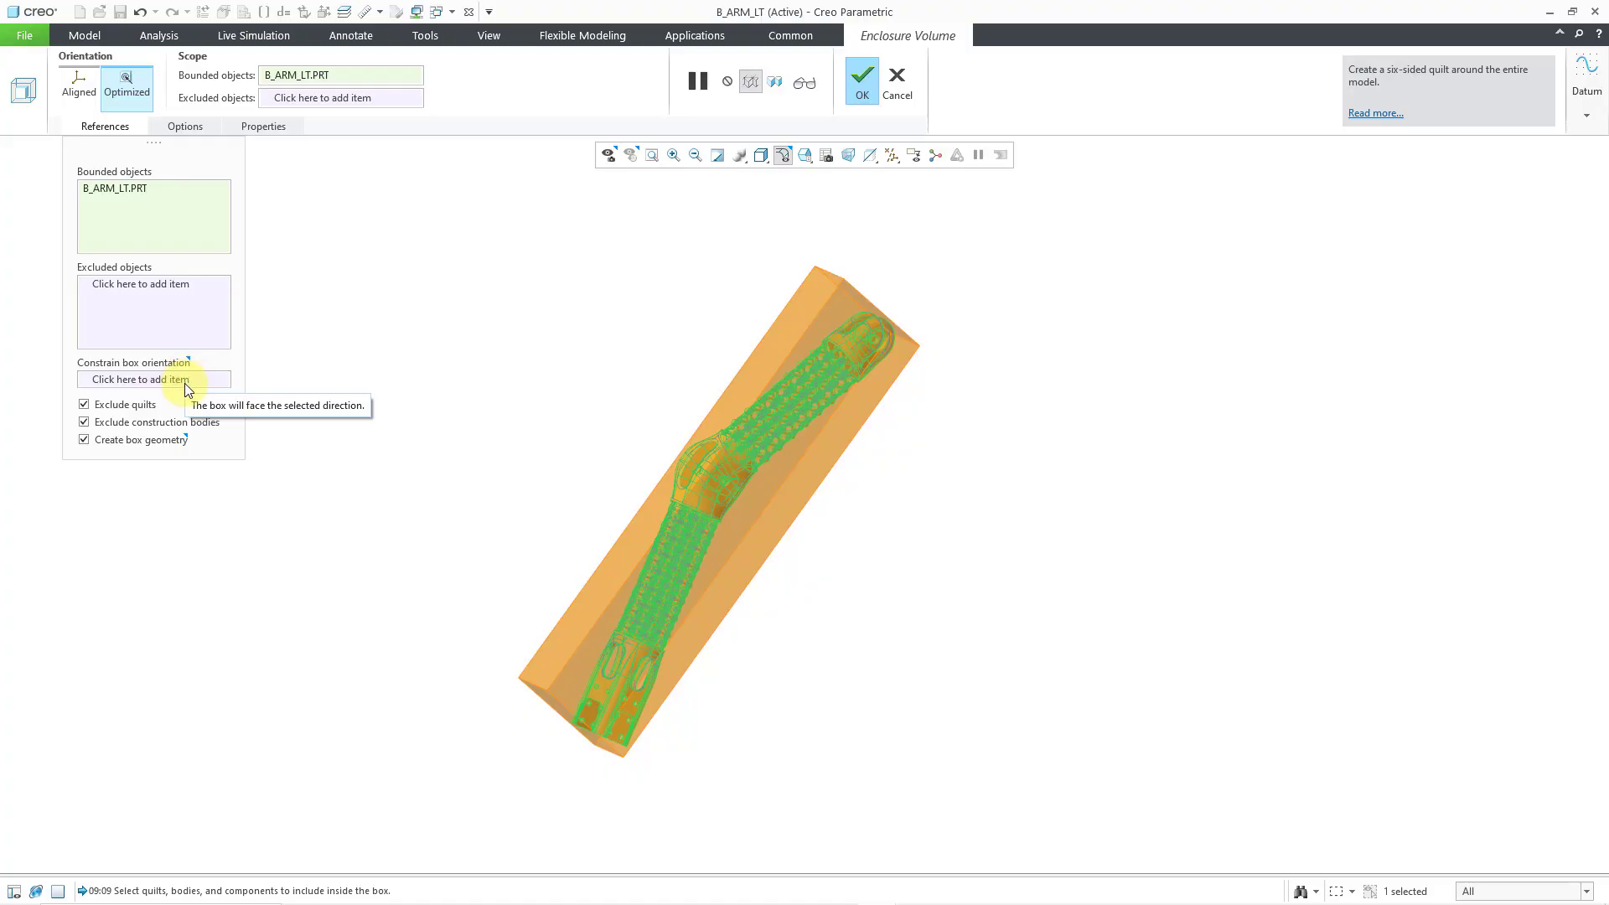
{"action": "mouse_move", "coordinate": [647, 430]}
{"action": "middle_mouse_down", "text": "shift"}
{"action": "mouse_move", "coordinate": [632, 402]}
{"action": "mouse_move", "coordinate": [632, 431]}
{"action": "middle_mouse_up", "text": "shift"}
{"action": "scroll", "coordinate": [925, 540], "scroll_direction": "down", "scroll_amount": 3}
{"action": "mouse_move", "coordinate": [934, 690]}
{"action": "middle_mouse_down"}
{"action": "mouse_move", "coordinate": [847, 646]}
{"action": "mouse_move", "coordinate": [833, 586]}
{"action": "mouse_move", "coordinate": [853, 559]}
{"action": "mouse_move", "coordinate": [830, 561]}
{"action": "mouse_move", "coordinate": [813, 622]}
{"action": "middle_mouse_up"}
{"action": "scroll", "coordinate": [768, 679], "scroll_direction": "up", "scroll_amount": 3}
{"action": "scroll", "coordinate": [765, 678], "scroll_direction": "up", "scroll_amount": 3}
{"action": "scroll", "coordinate": [703, 719], "scroll_direction": "down", "scroll_amount": 5}
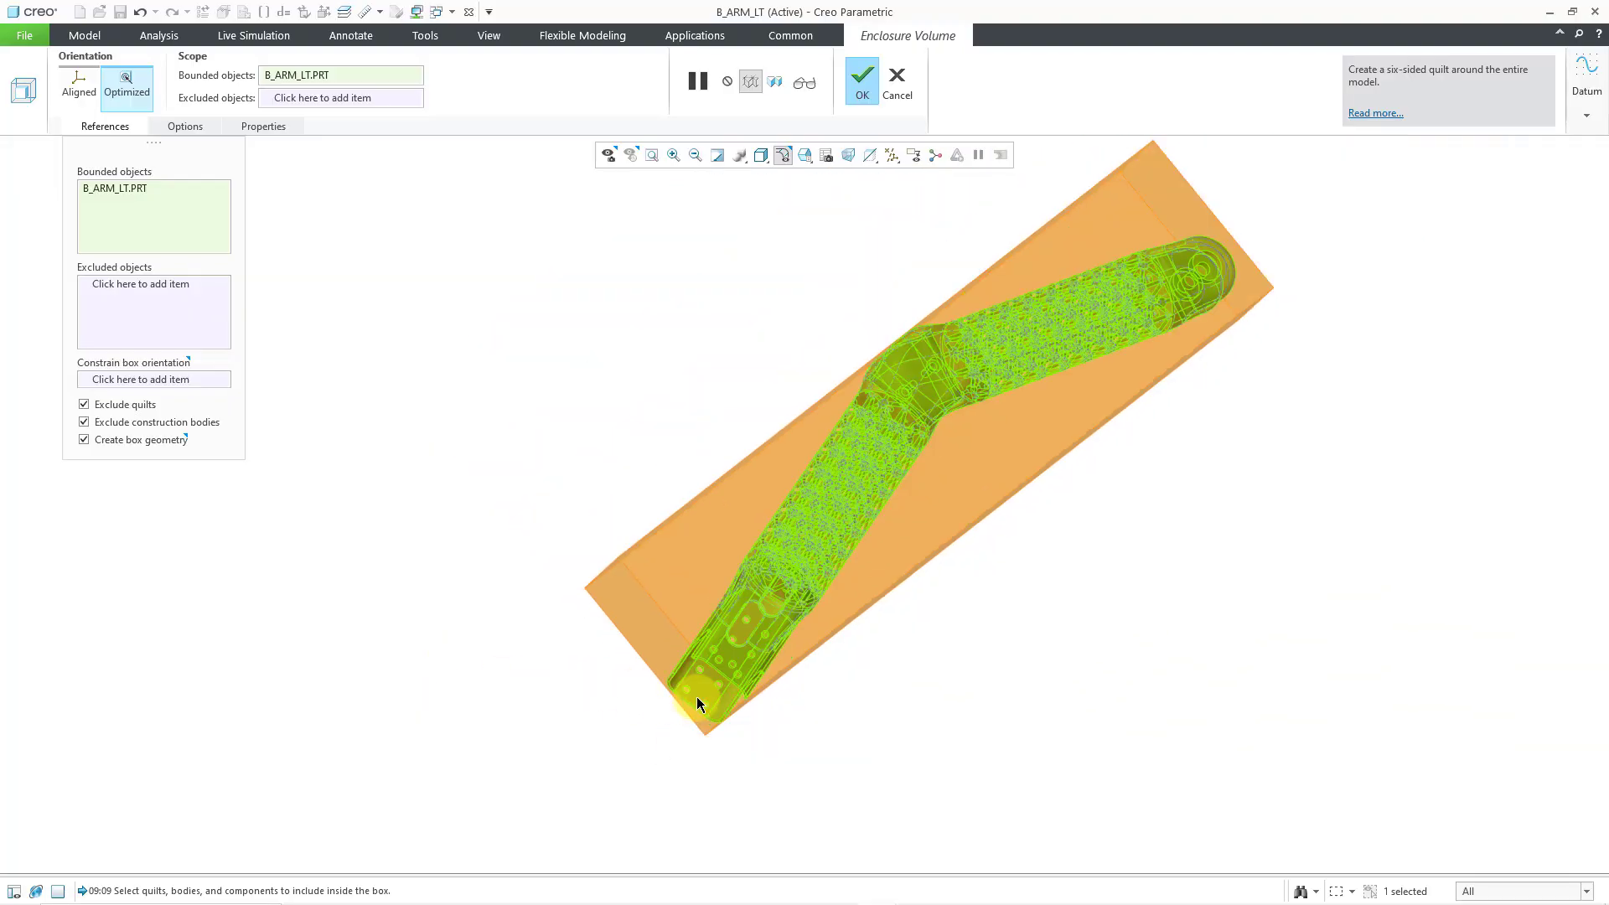
{"action": "scroll", "coordinate": [697, 696], "scroll_direction": "up", "scroll_amount": 4}
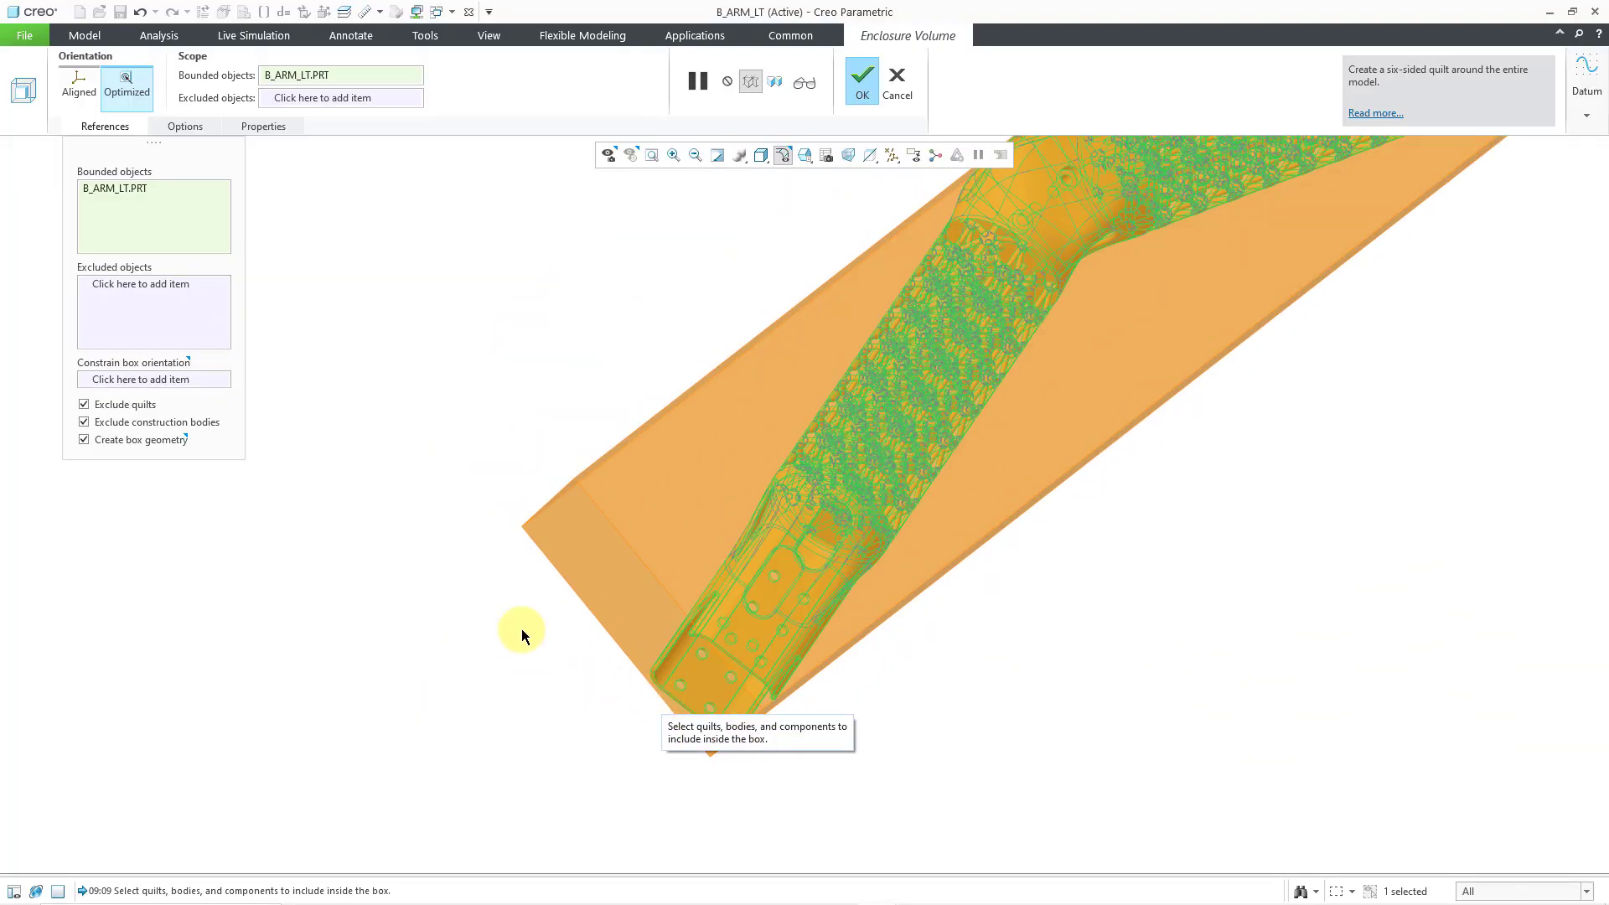
Step: Constrain the box orientation to the arm's end face Surf:F73(EXTRUDE_24) using the Surface filter
{"action": "left_click", "coordinate": [188, 380]}
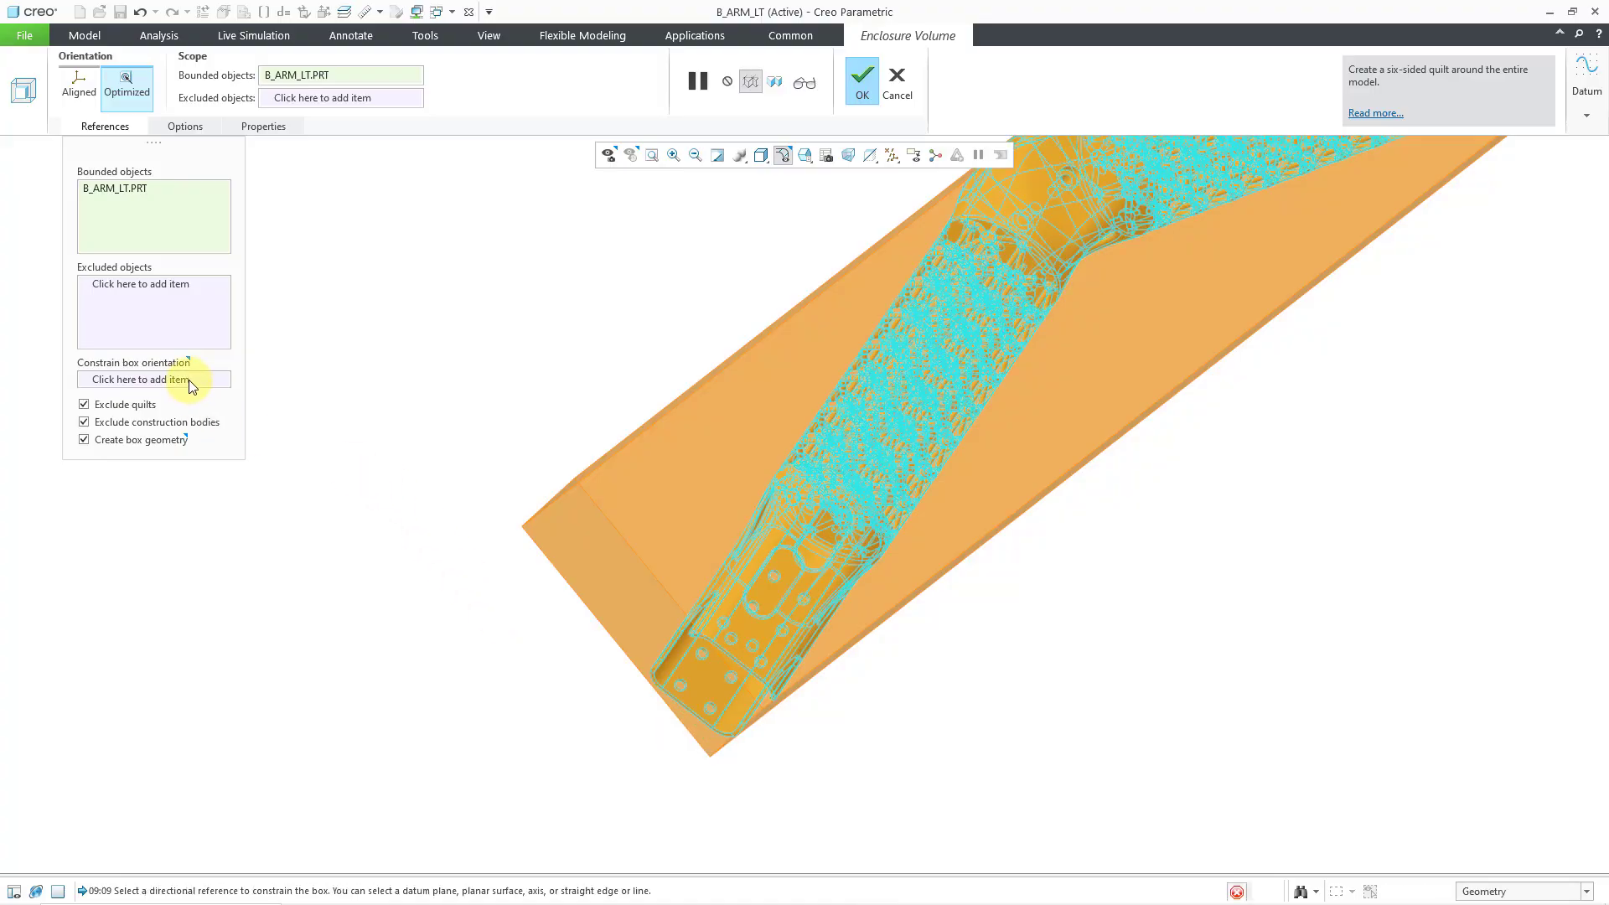
{"action": "left_click", "coordinate": [697, 716]}
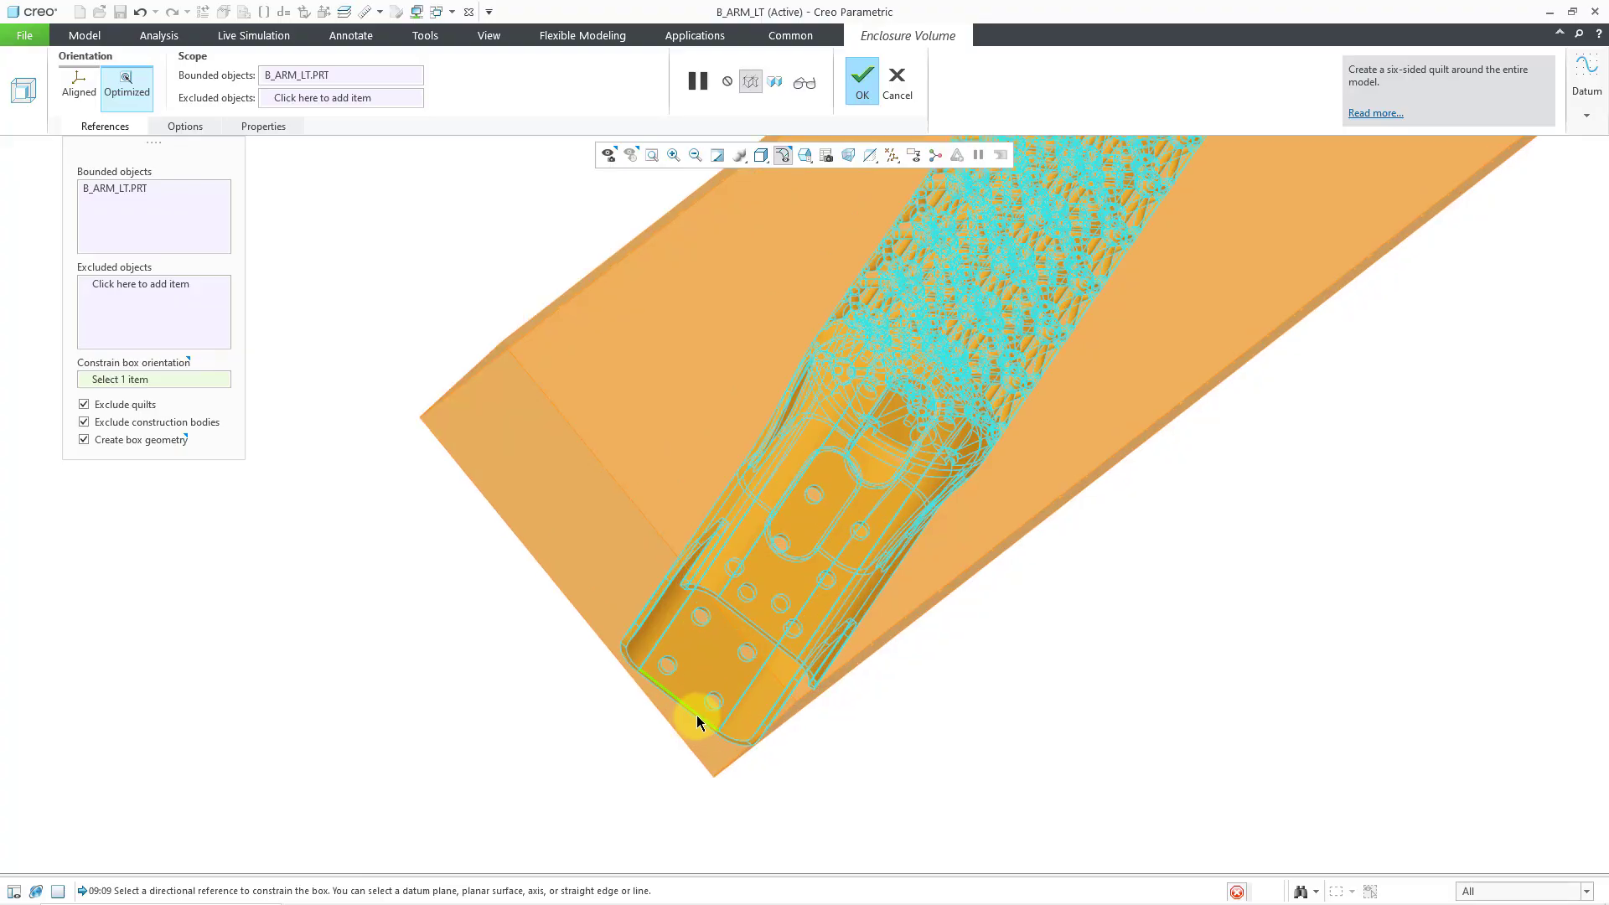
{"action": "scroll", "coordinate": [698, 715], "scroll_direction": "up", "scroll_amount": 3}
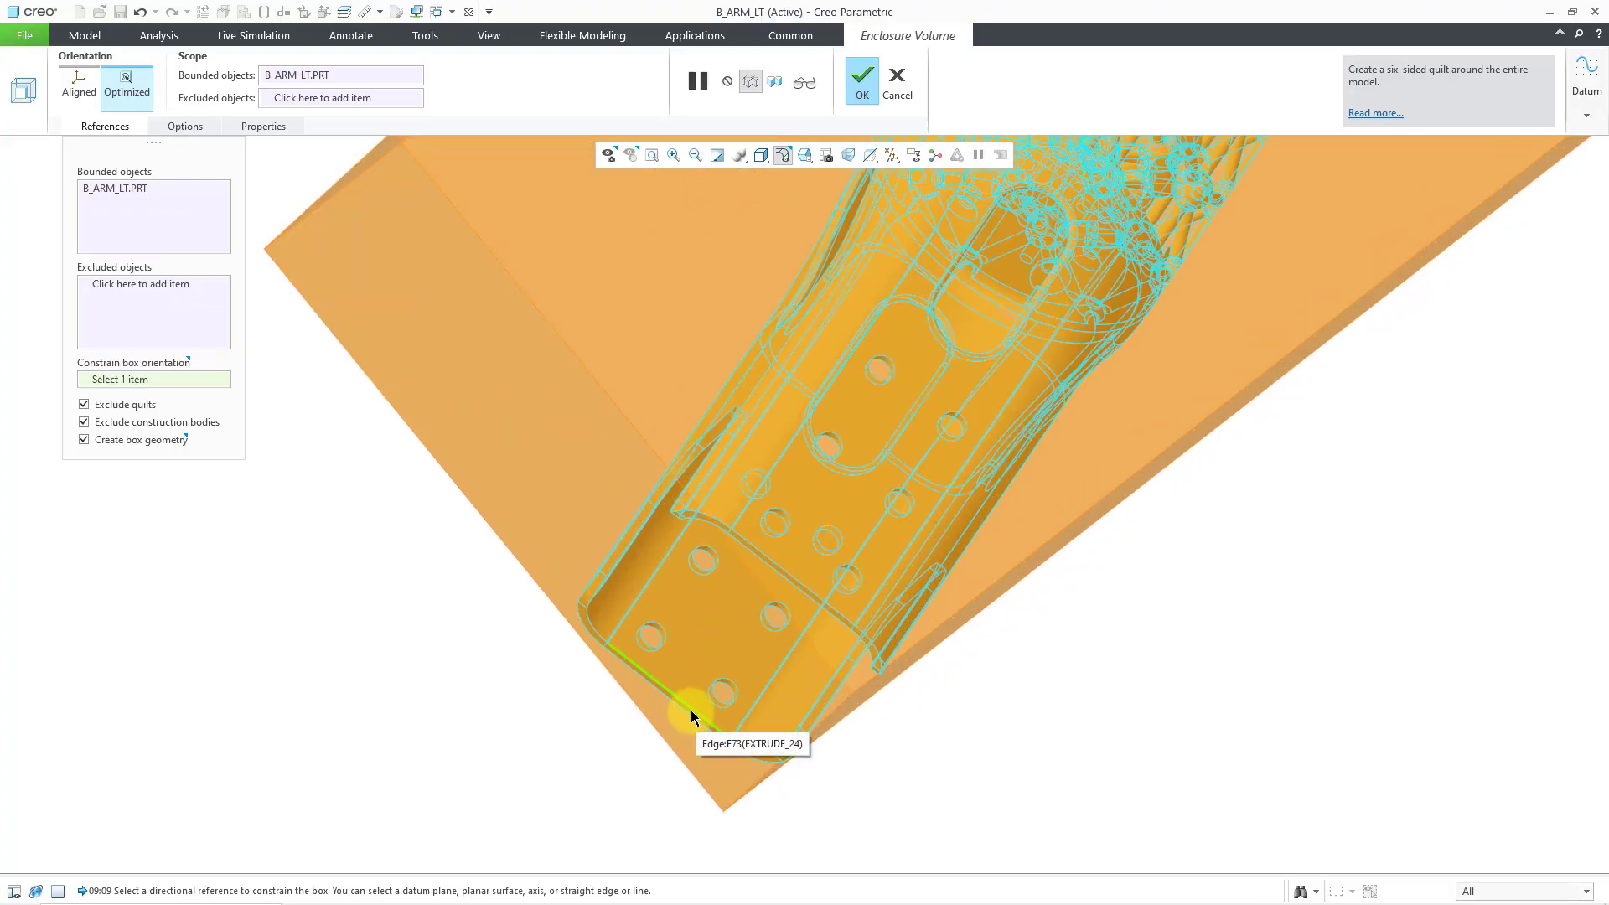
{"action": "scroll", "coordinate": [689, 719], "scroll_direction": "up", "scroll_amount": 2}
{"action": "scroll", "coordinate": [689, 719], "scroll_direction": "up", "scroll_amount": 1}
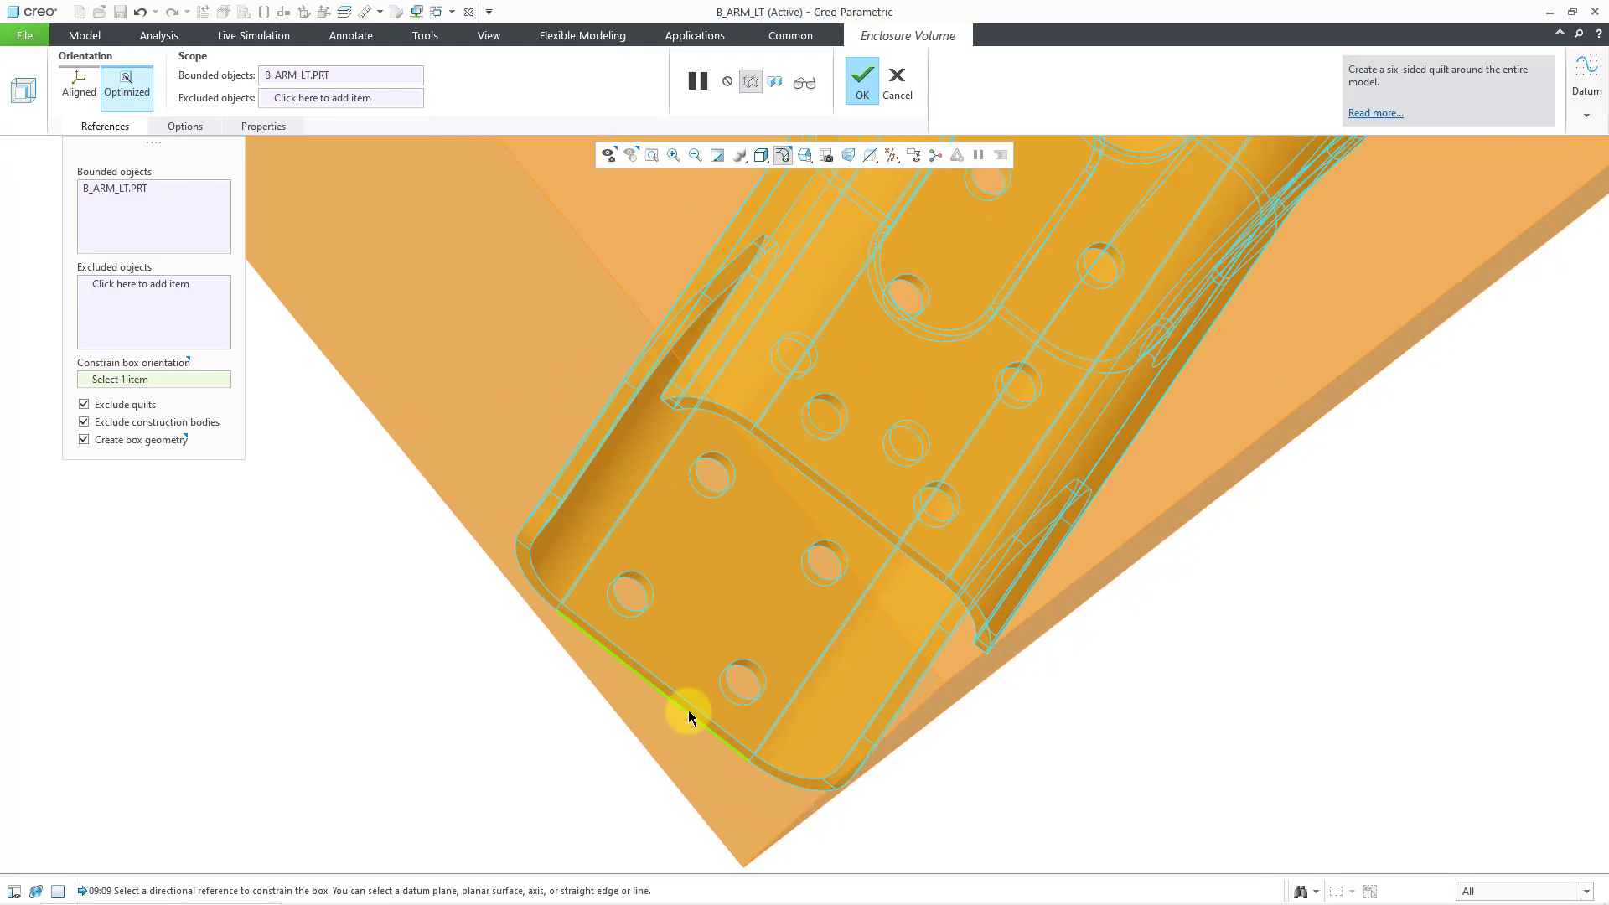
{"action": "left_click", "coordinate": [1563, 891]}
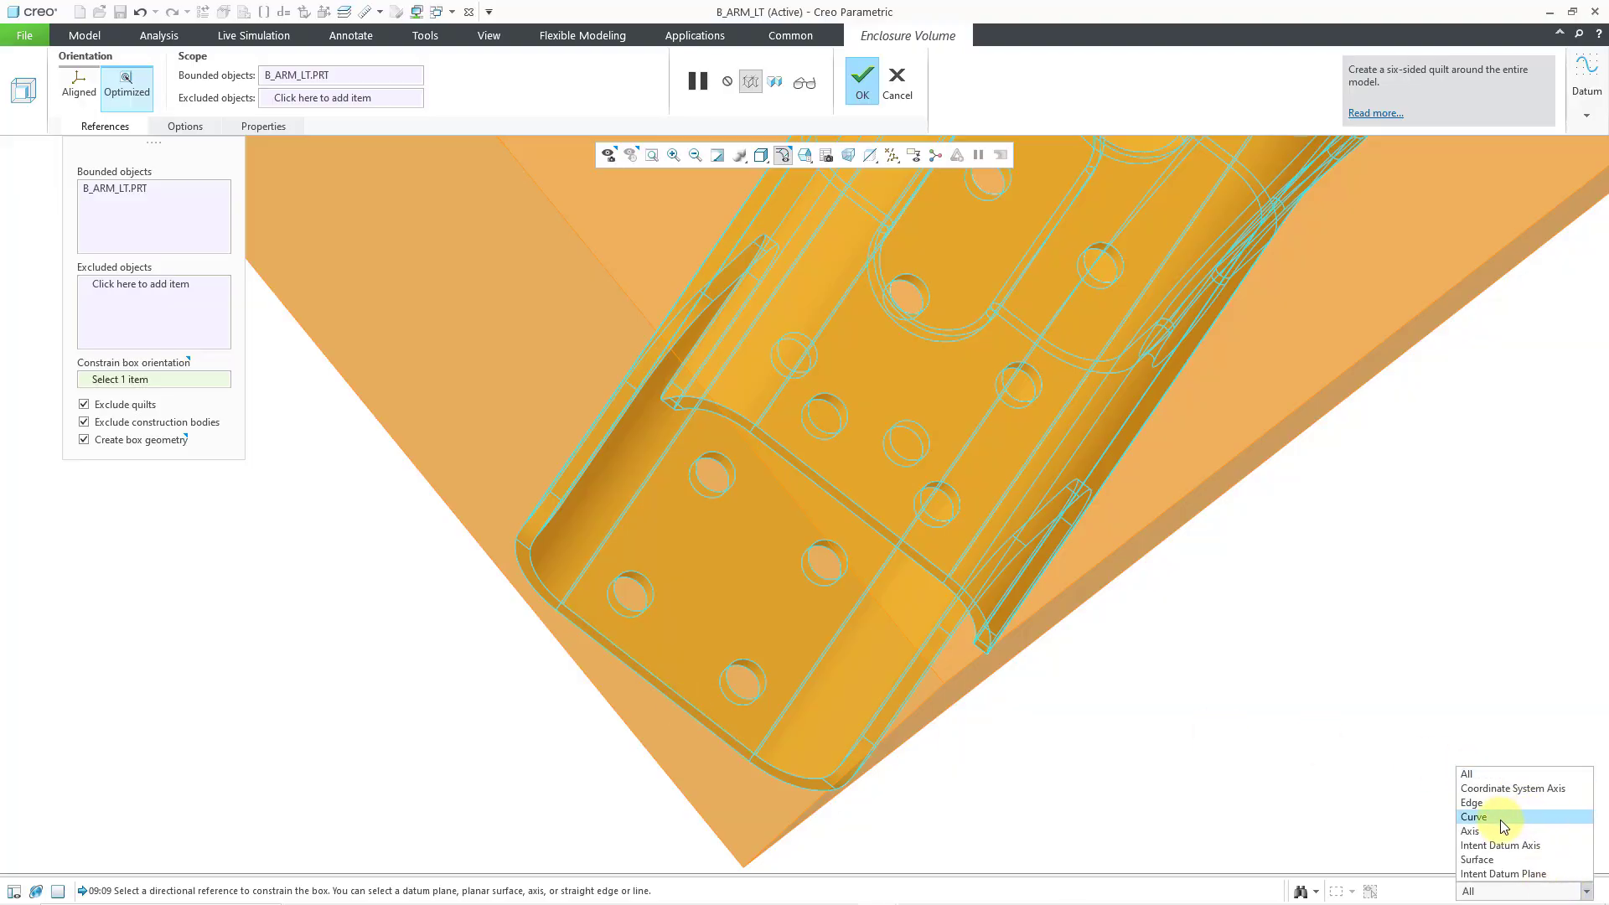
{"action": "left_click", "coordinate": [1504, 861]}
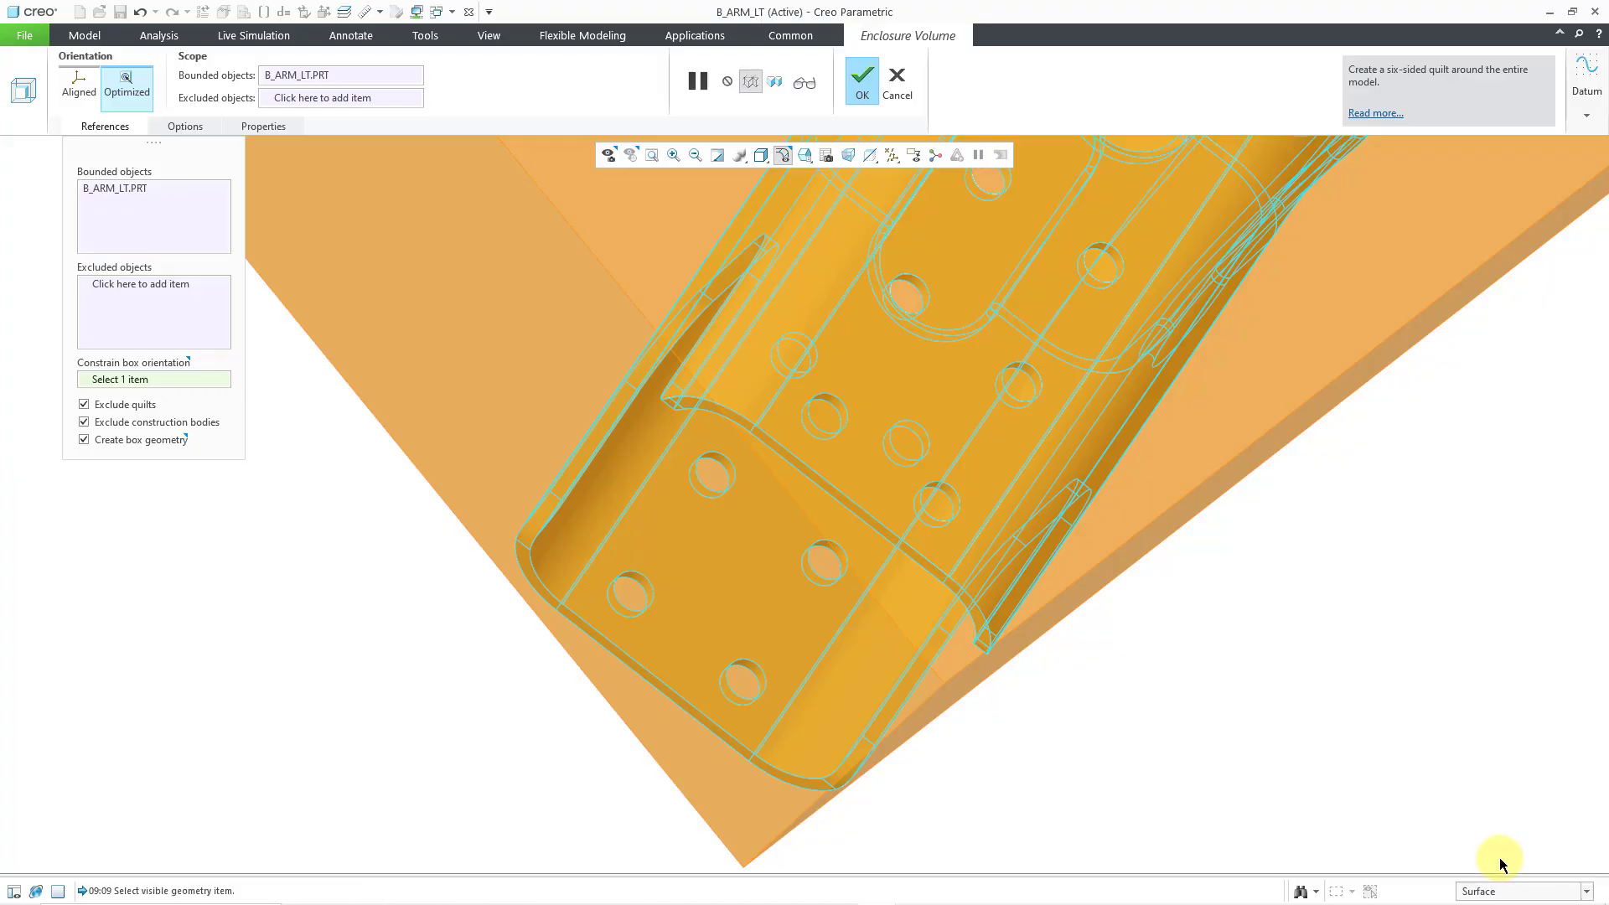
{"action": "left_click", "coordinate": [726, 743]}
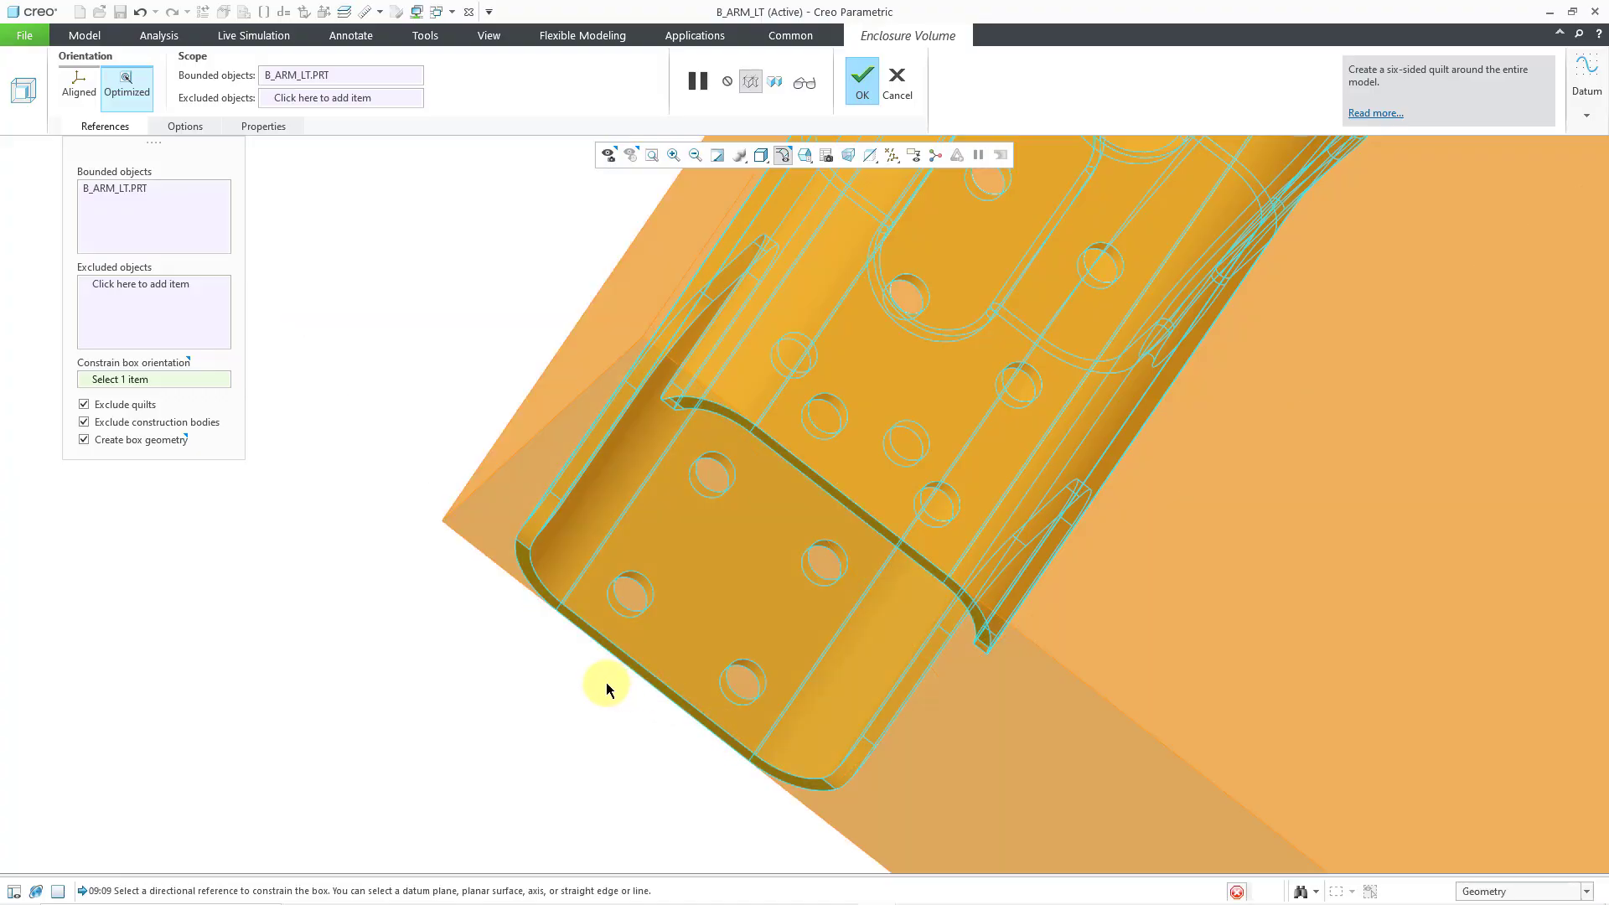
{"action": "scroll", "coordinate": [591, 683], "scroll_direction": "down", "scroll_amount": 5}
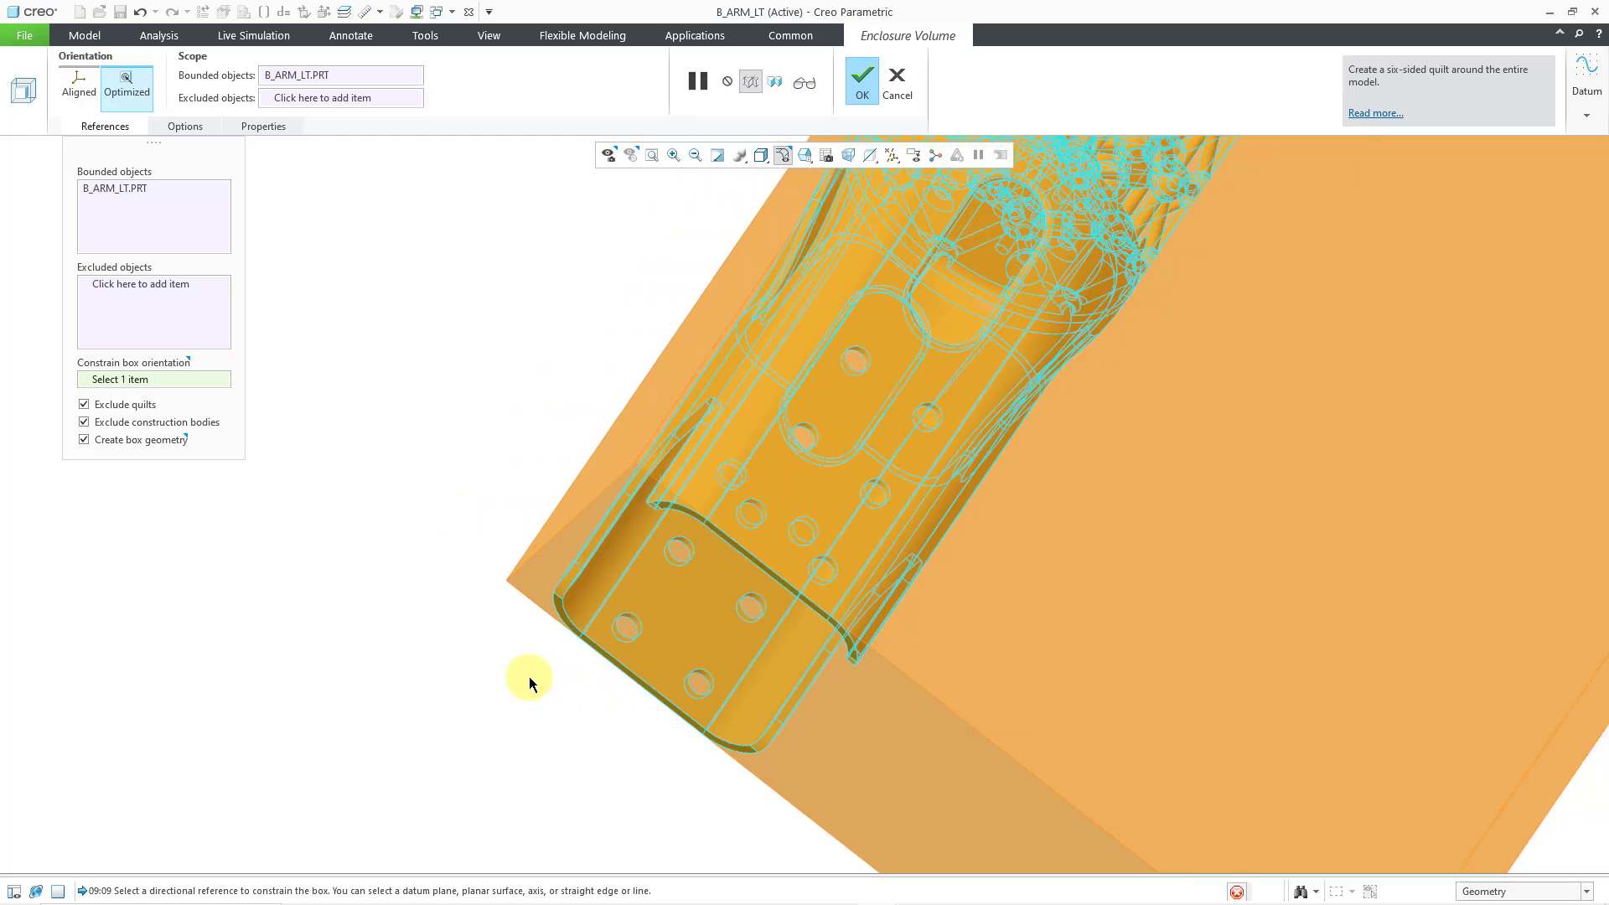
{"action": "scroll", "coordinate": [530, 676], "scroll_direction": "down", "scroll_amount": 3}
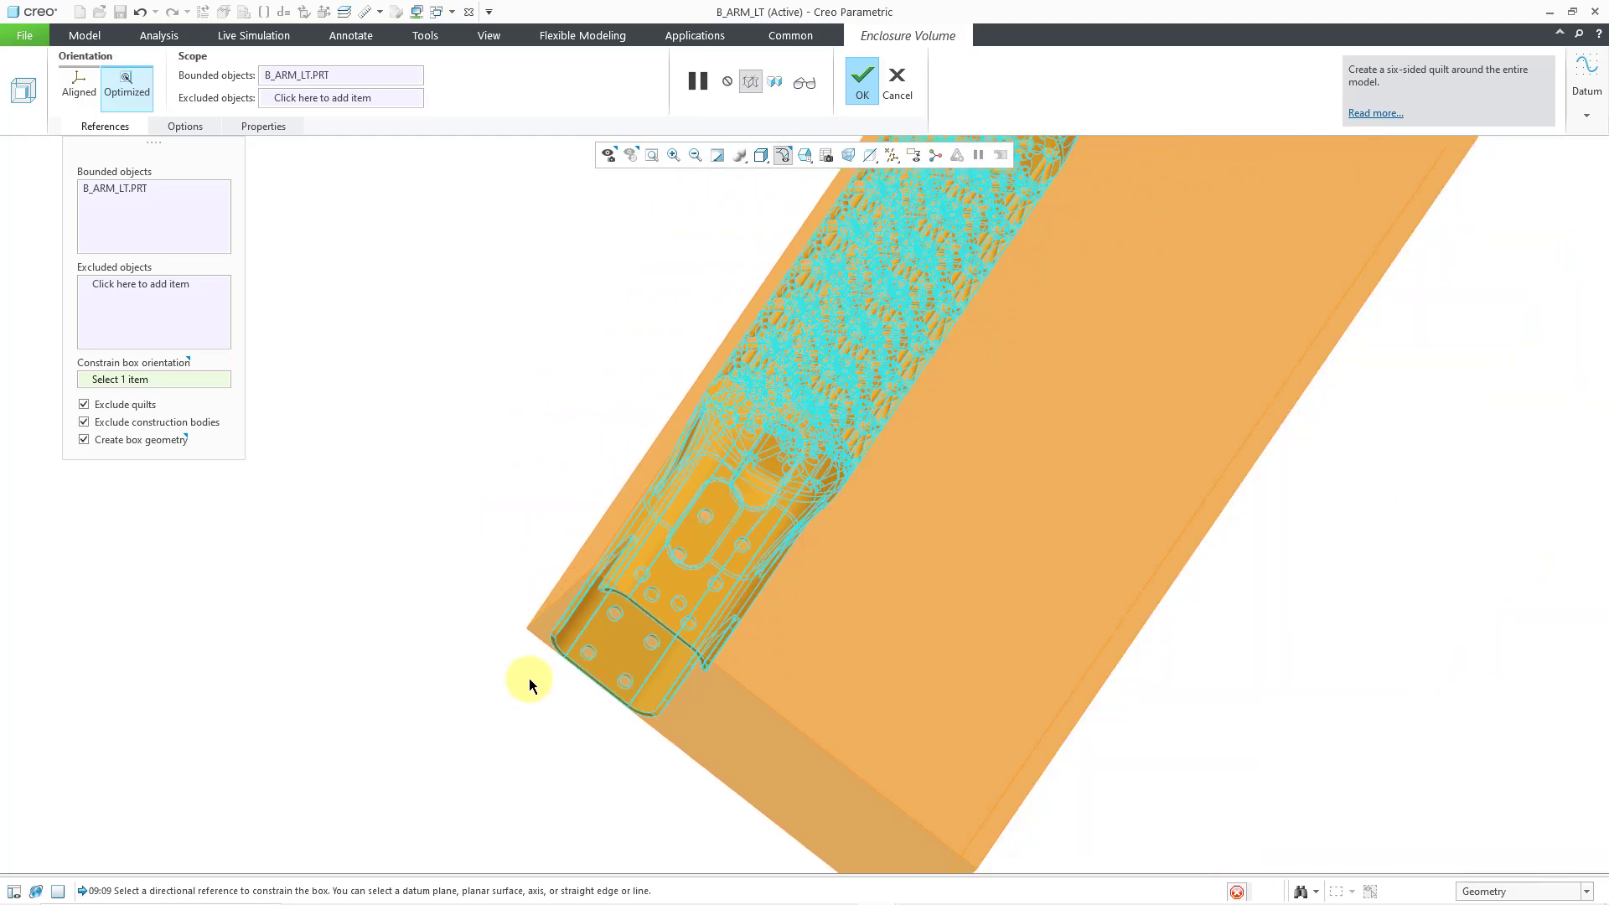
{"action": "scroll", "coordinate": [530, 679], "scroll_direction": "down", "scroll_amount": 4}
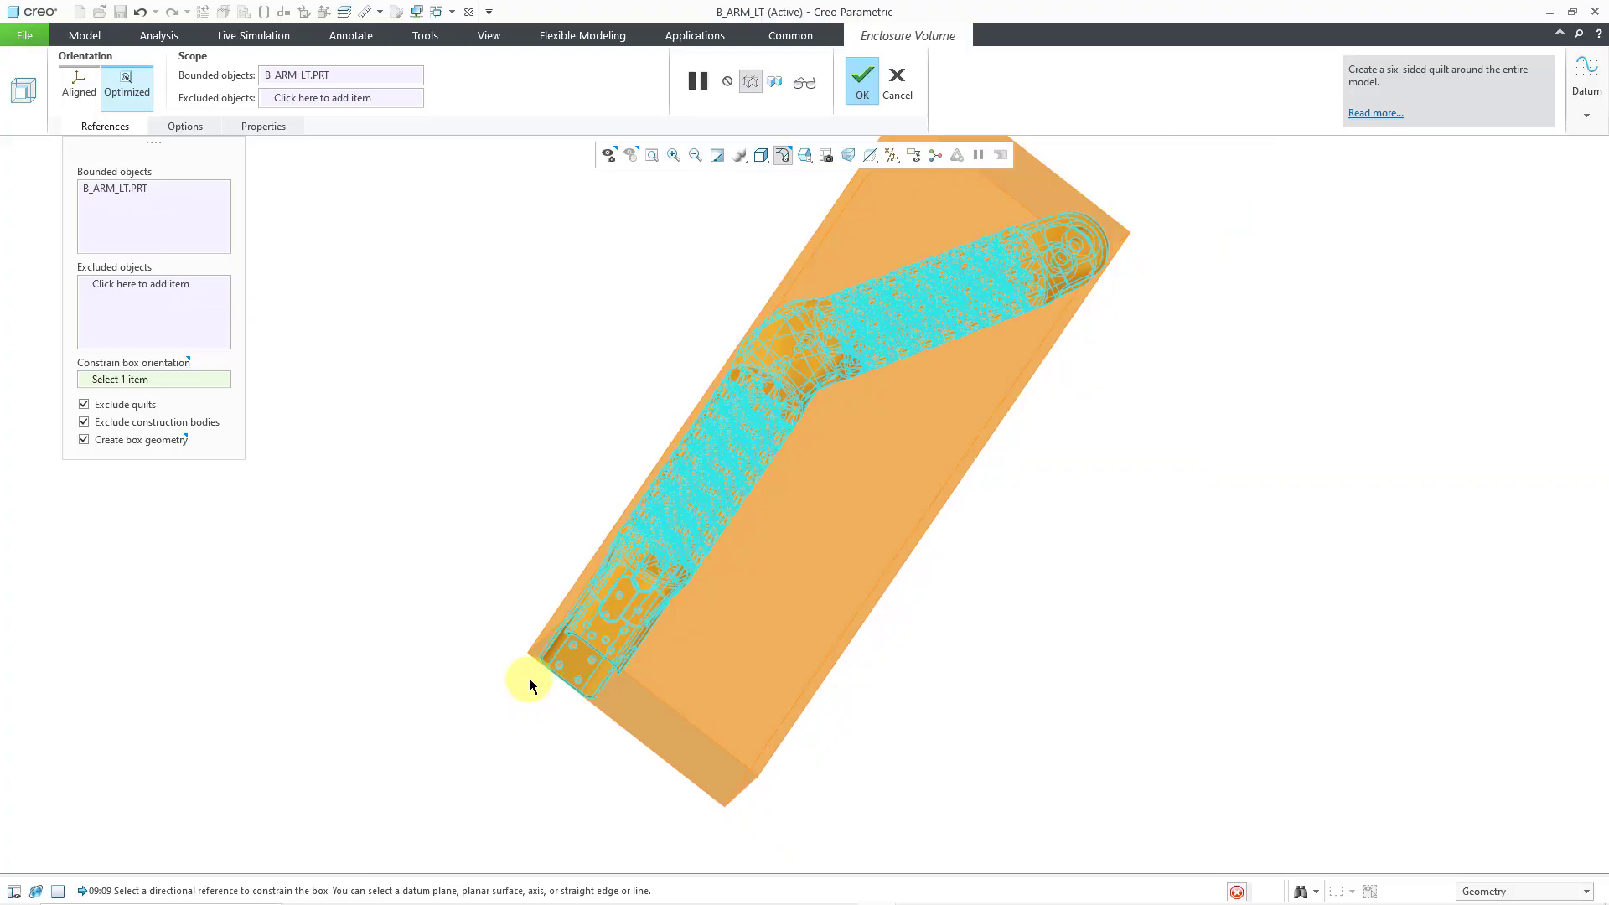
{"action": "left_click", "coordinate": [529, 679]}
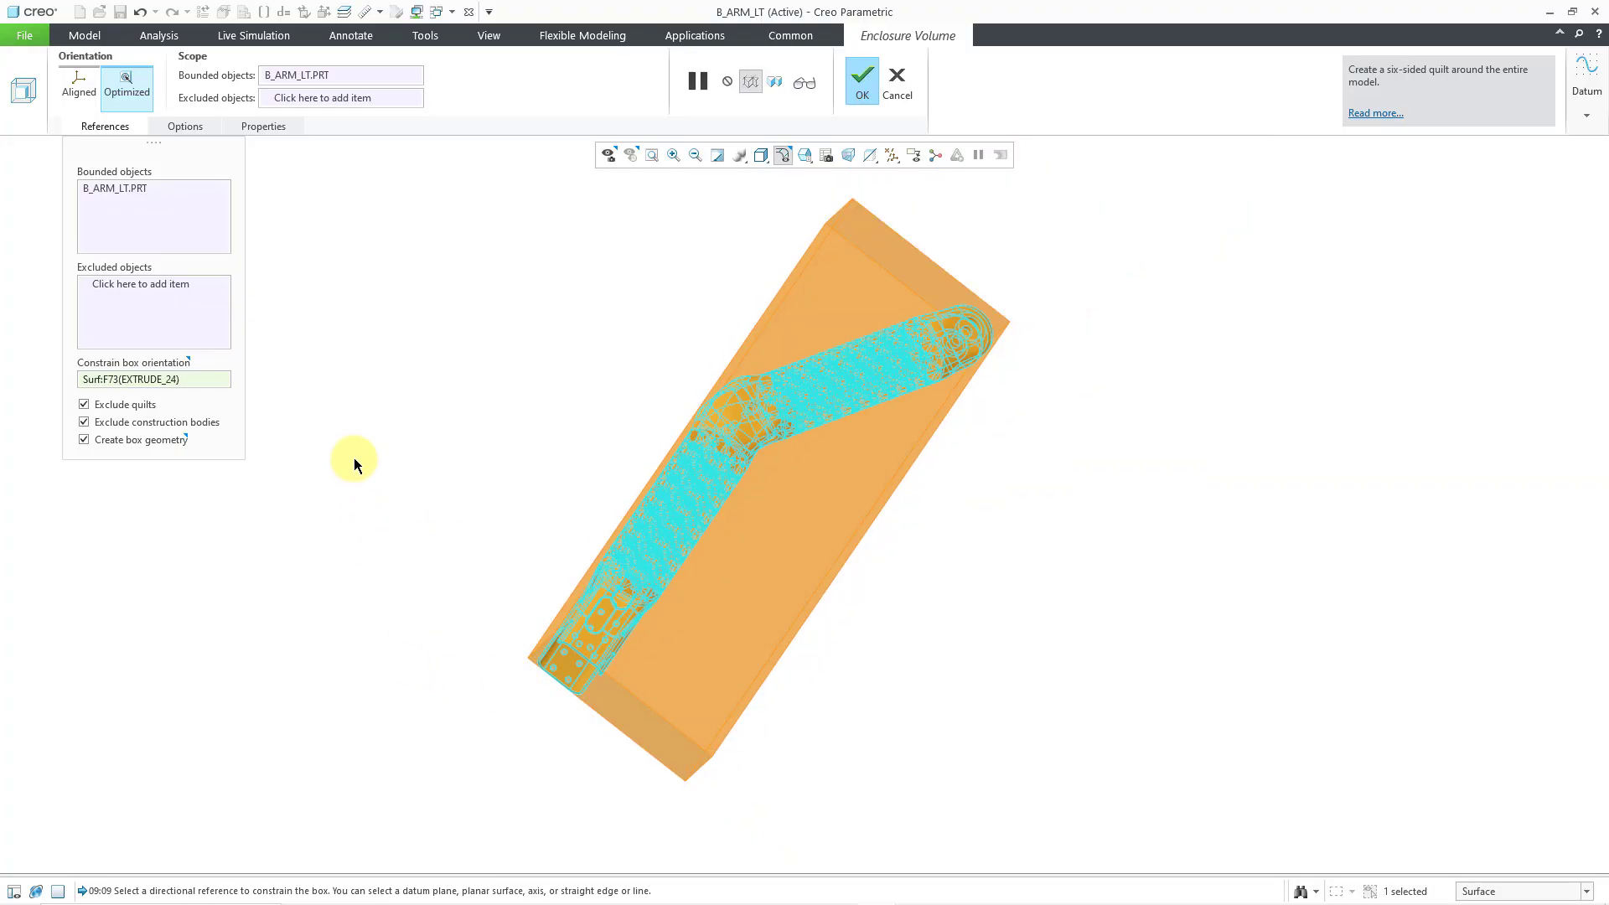
Step: Enable Create box parameters and finish Enclosure_Volume_1 around the arm, volume 717.634047
{"action": "left_click", "coordinate": [190, 127]}
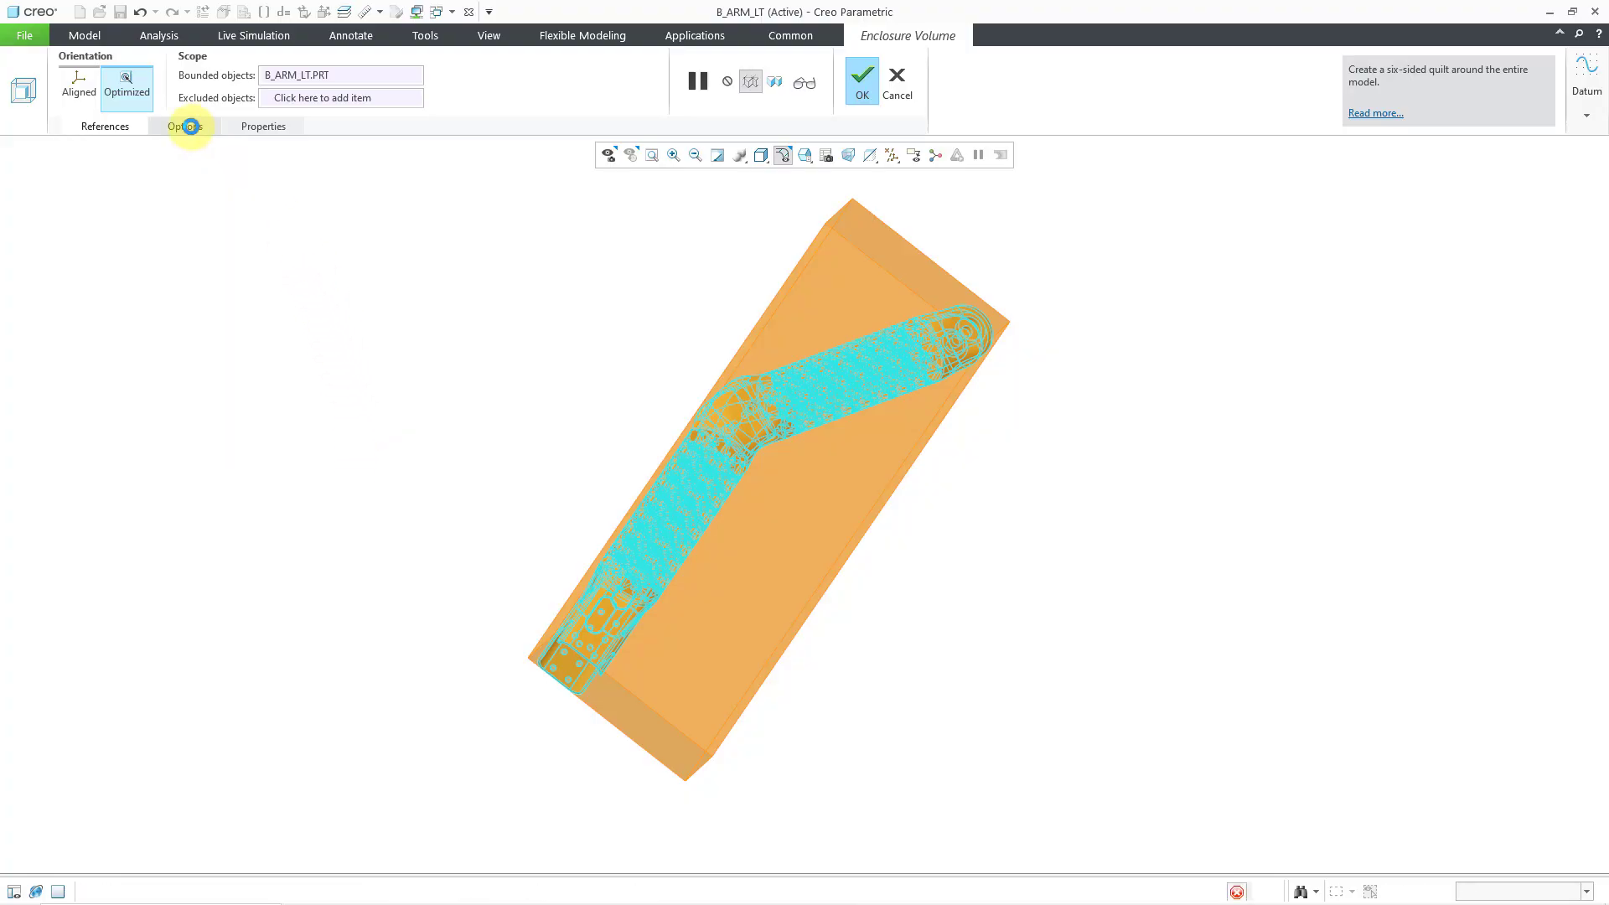
{"action": "left_click", "coordinate": [190, 126]}
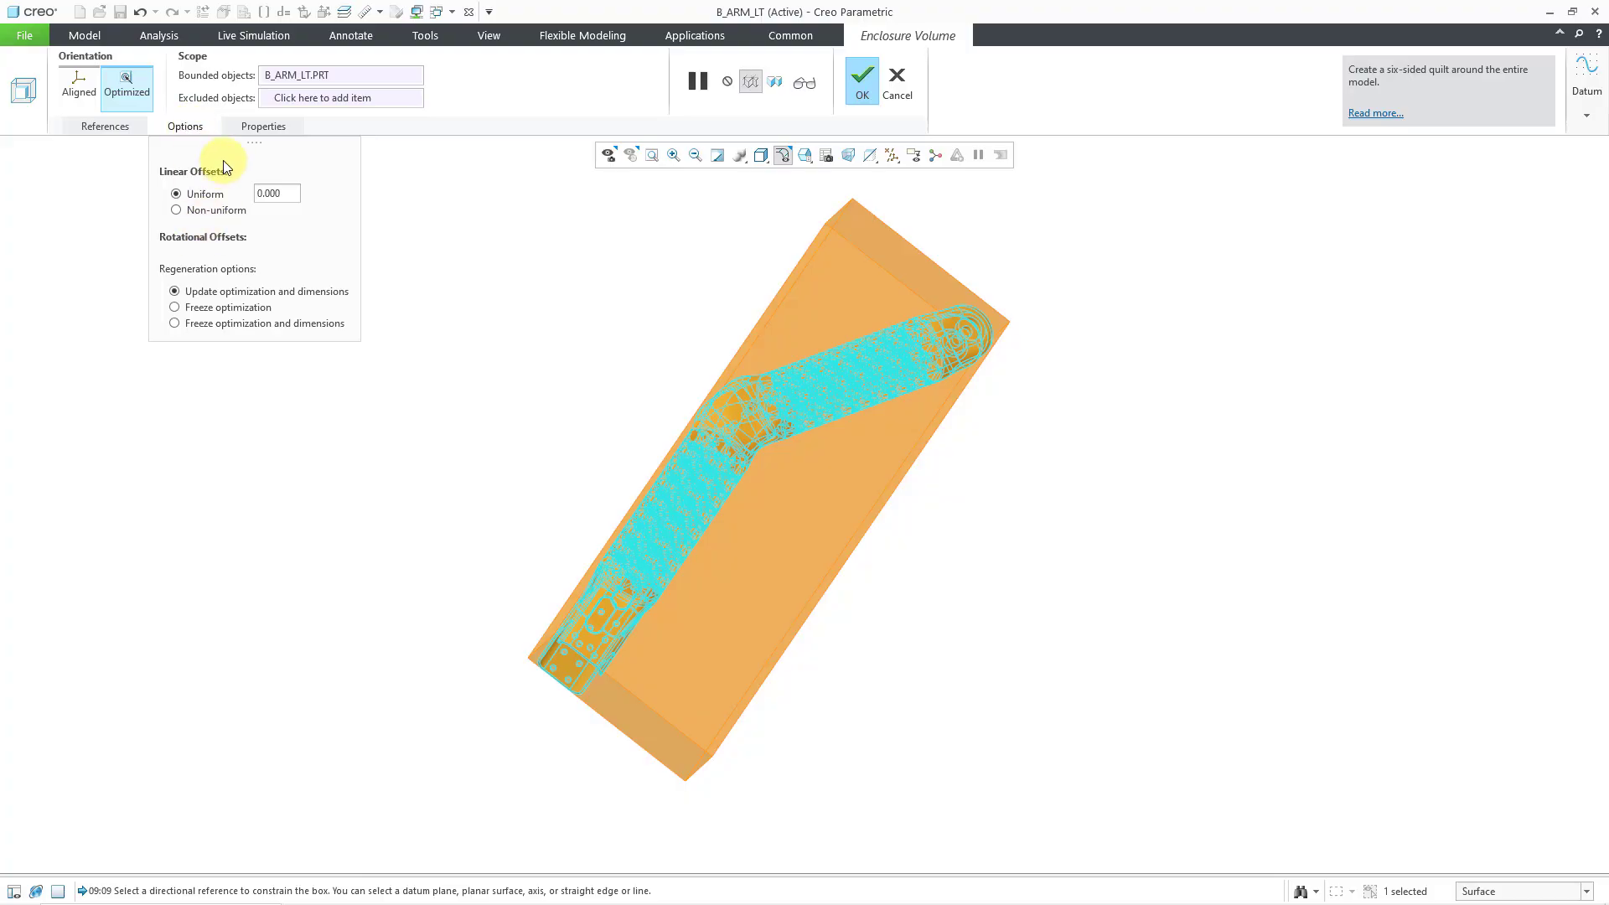
{"action": "left_click", "coordinate": [258, 125]}
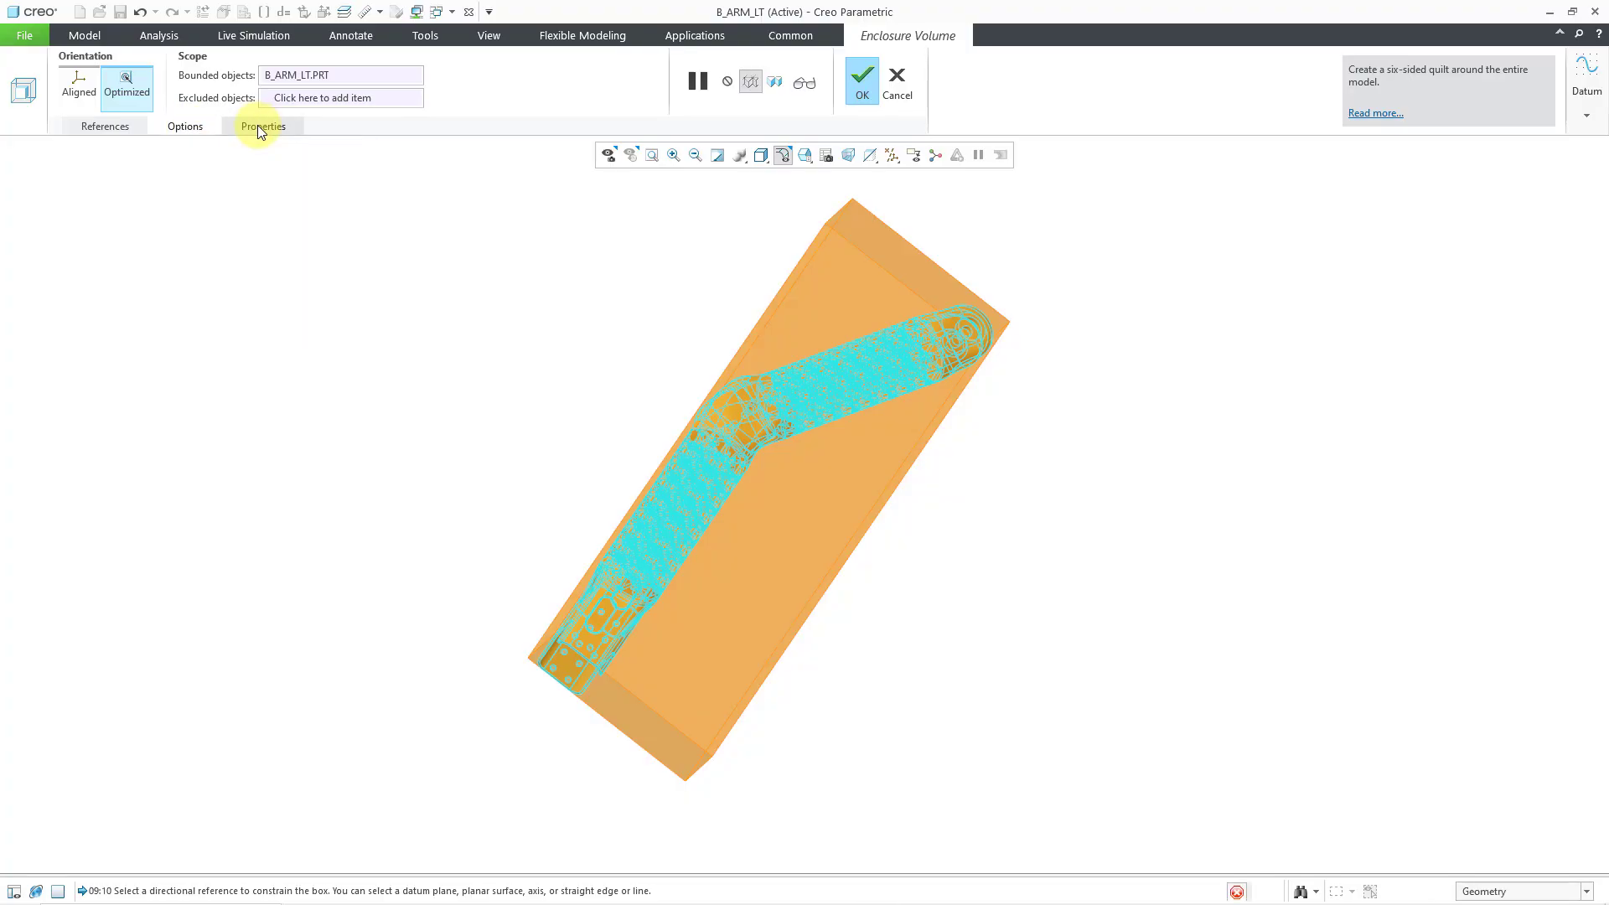
{"action": "left_click", "coordinate": [258, 126]}
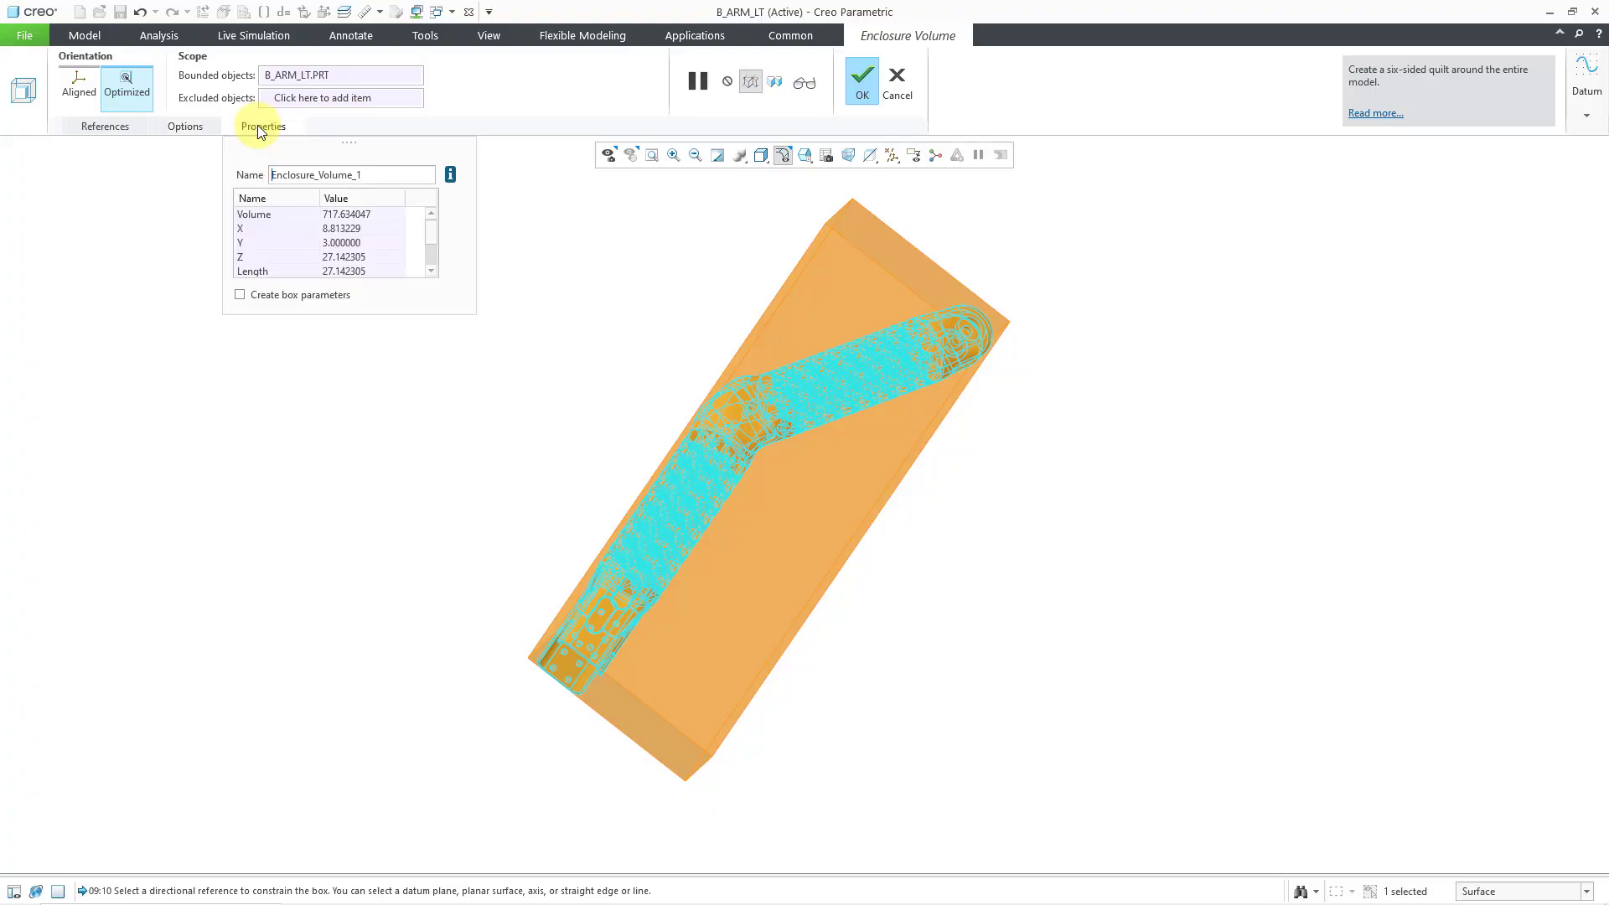
{"action": "left_click", "coordinate": [239, 295]}
{"action": "left_click", "coordinate": [860, 94]}
{"action": "left_click", "coordinate": [860, 96]}
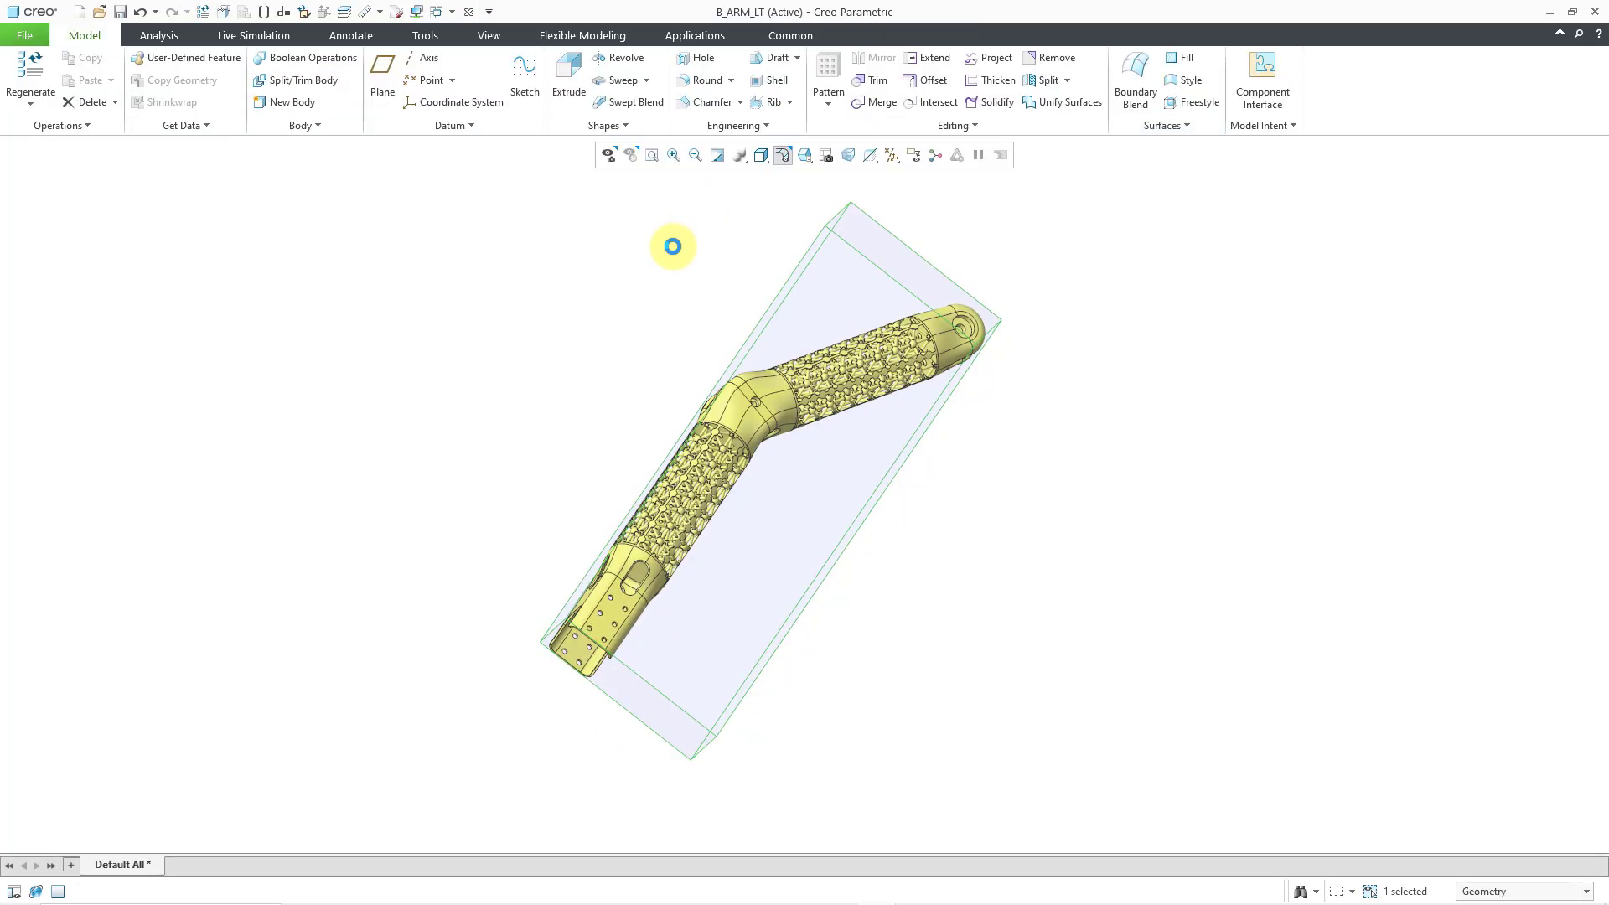
Step: Deselect the enclosure, turn the arm nearly horizontal and zoom in, then bring up the Windows list
{"action": "left_click", "coordinate": [726, 331]}
{"action": "scroll", "coordinate": [727, 327], "scroll_direction": "up", "scroll_amount": 1}
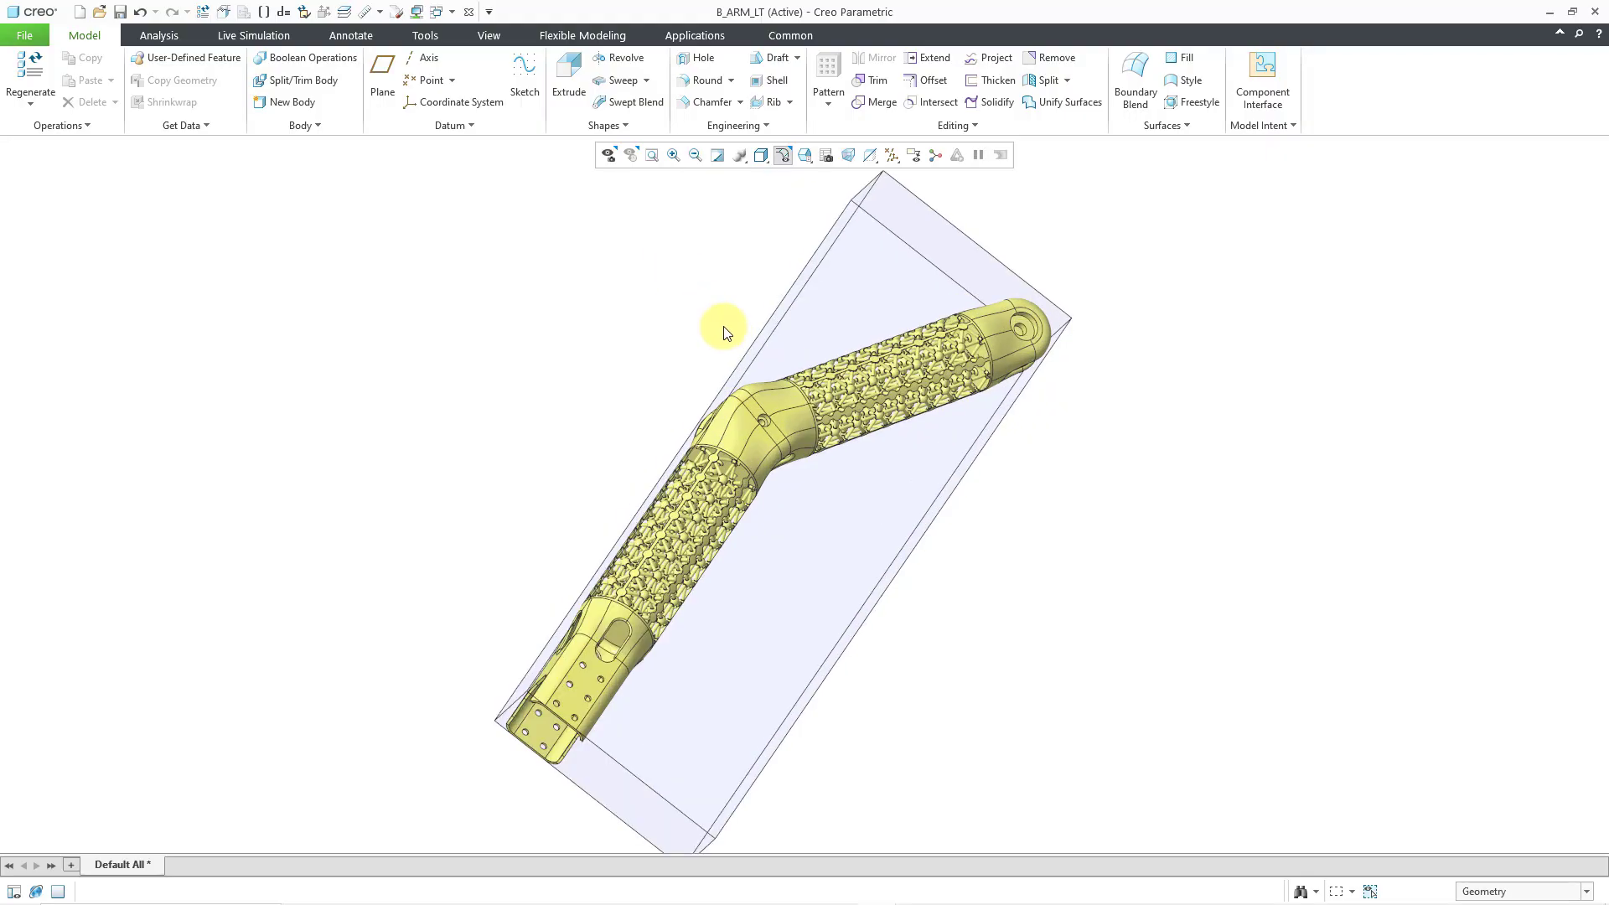
{"action": "mouse_move", "coordinate": [727, 327]}
{"action": "middle_mouse_down"}
{"action": "mouse_move", "coordinate": [704, 241]}
{"action": "mouse_move", "coordinate": [625, 248]}
{"action": "mouse_move", "coordinate": [668, 327]}
{"action": "mouse_move", "coordinate": [700, 319]}
{"action": "mouse_move", "coordinate": [636, 323]}
{"action": "mouse_move", "coordinate": [646, 288]}
{"action": "mouse_move", "coordinate": [609, 523]}
{"action": "mouse_move", "coordinate": [651, 431]}
{"action": "mouse_move", "coordinate": [706, 378]}
{"action": "mouse_move", "coordinate": [701, 391]}
{"action": "middle_mouse_up"}
{"action": "scroll", "coordinate": [609, 523], "scroll_direction": "up", "scroll_amount": 1}
{"action": "middle_click_drag", "start_coordinate": [694, 478], "coordinate": [665, 539], "text": "ctrl"}
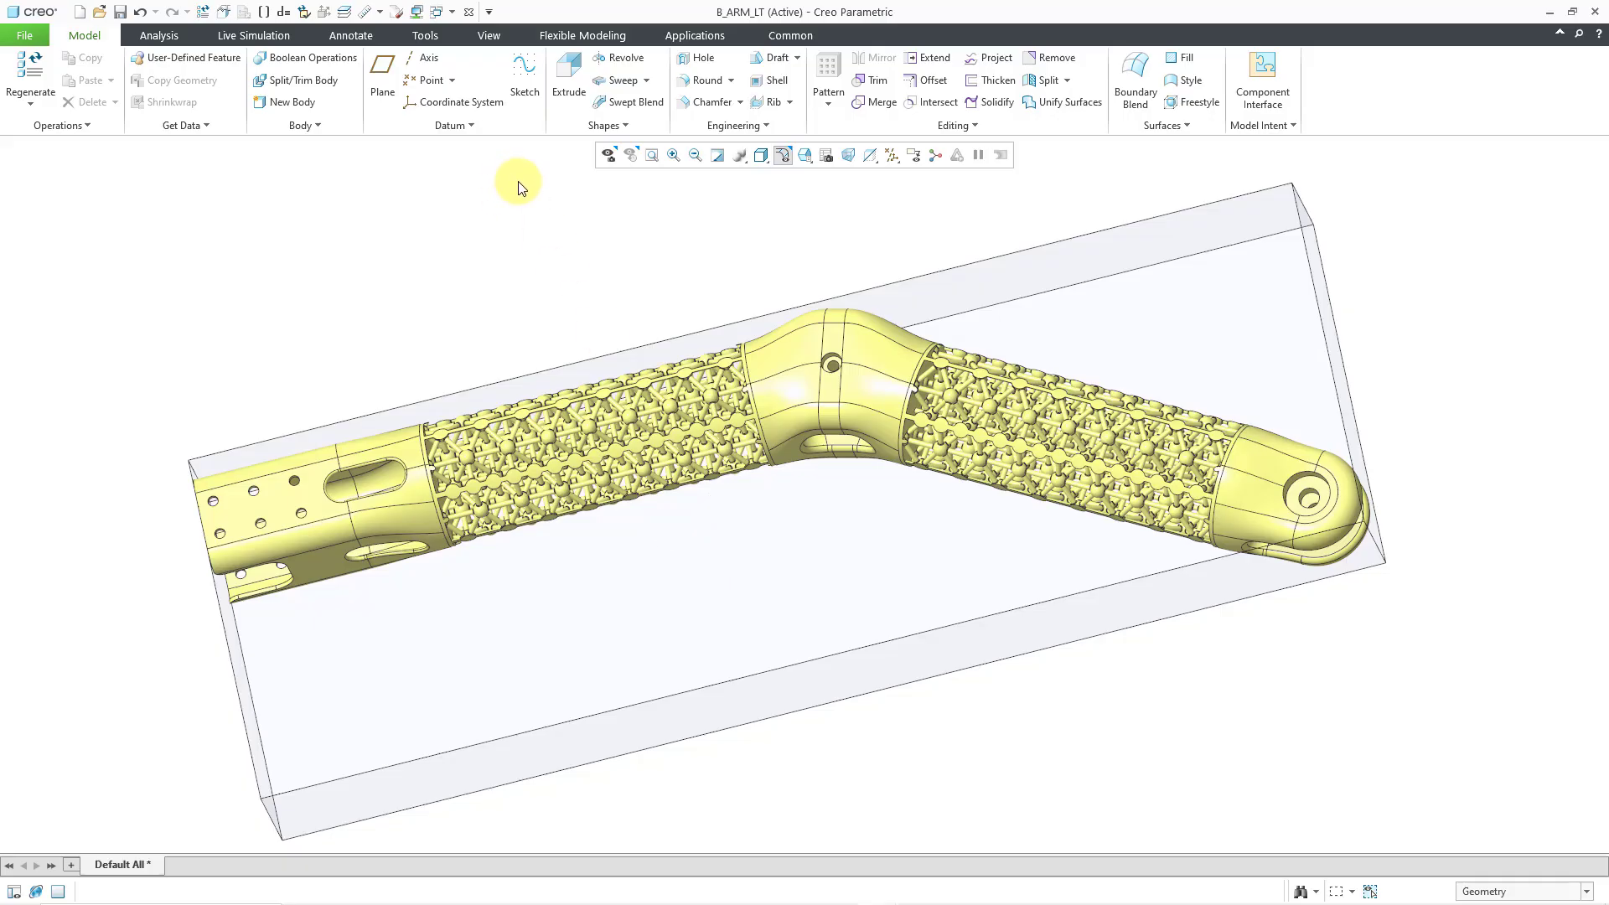
{"action": "left_click", "coordinate": [701, 38]}
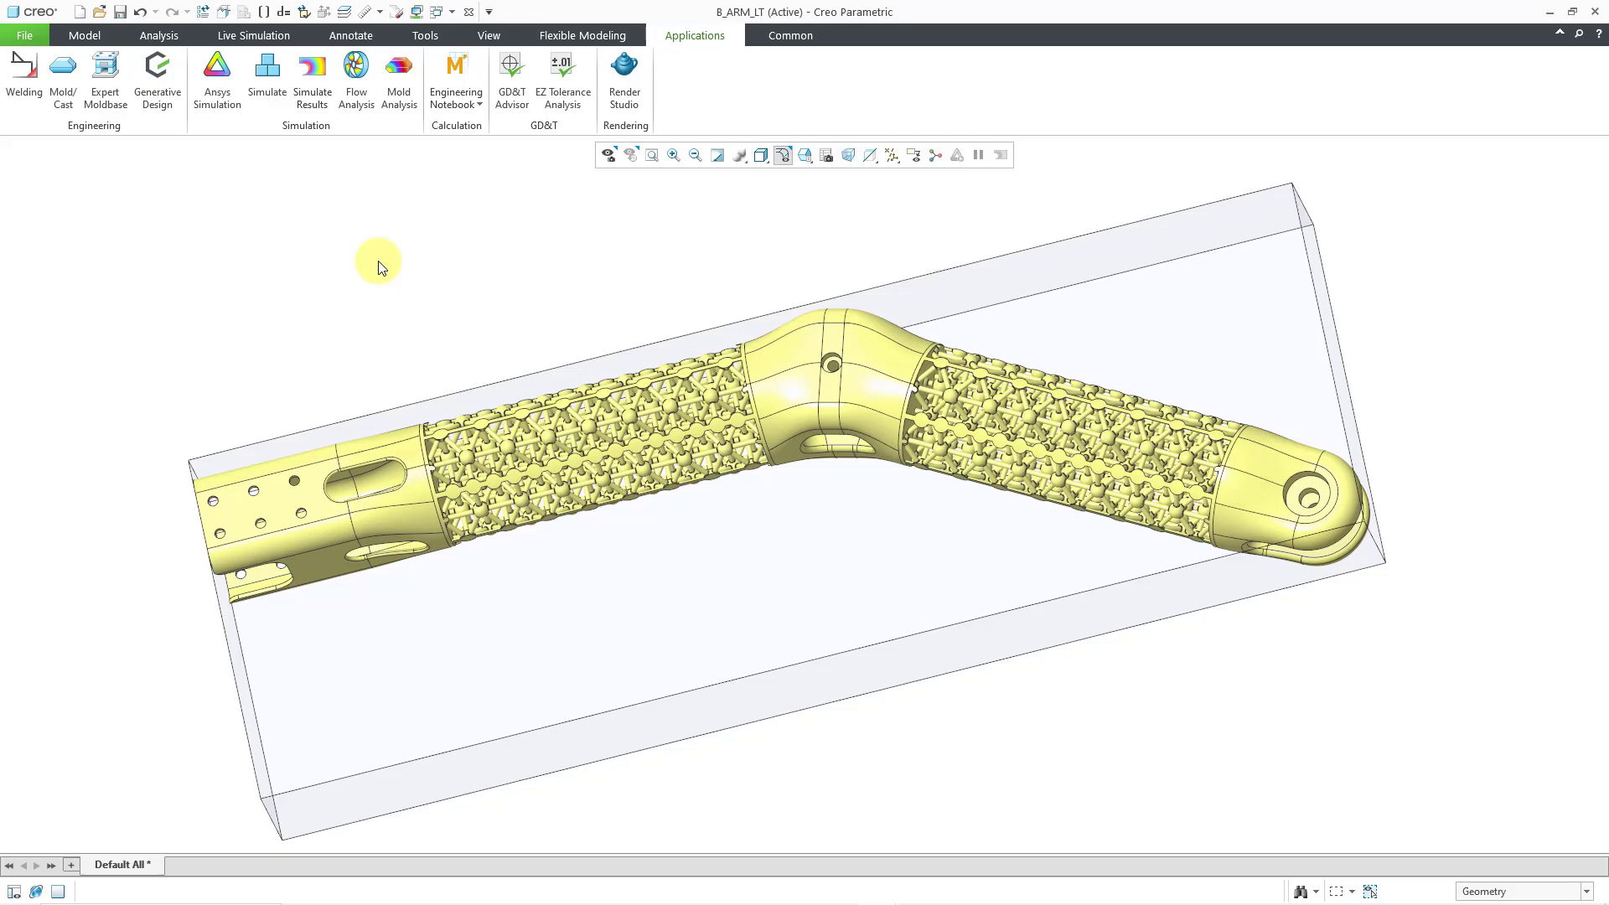
{"action": "left_click", "coordinate": [445, 15]}
Step: Switch to MCAE_PART_METRIC_MBD_CREO12.PRT and turn on Csys Display and Plane Display
{"action": "left_click", "coordinate": [463, 70]}
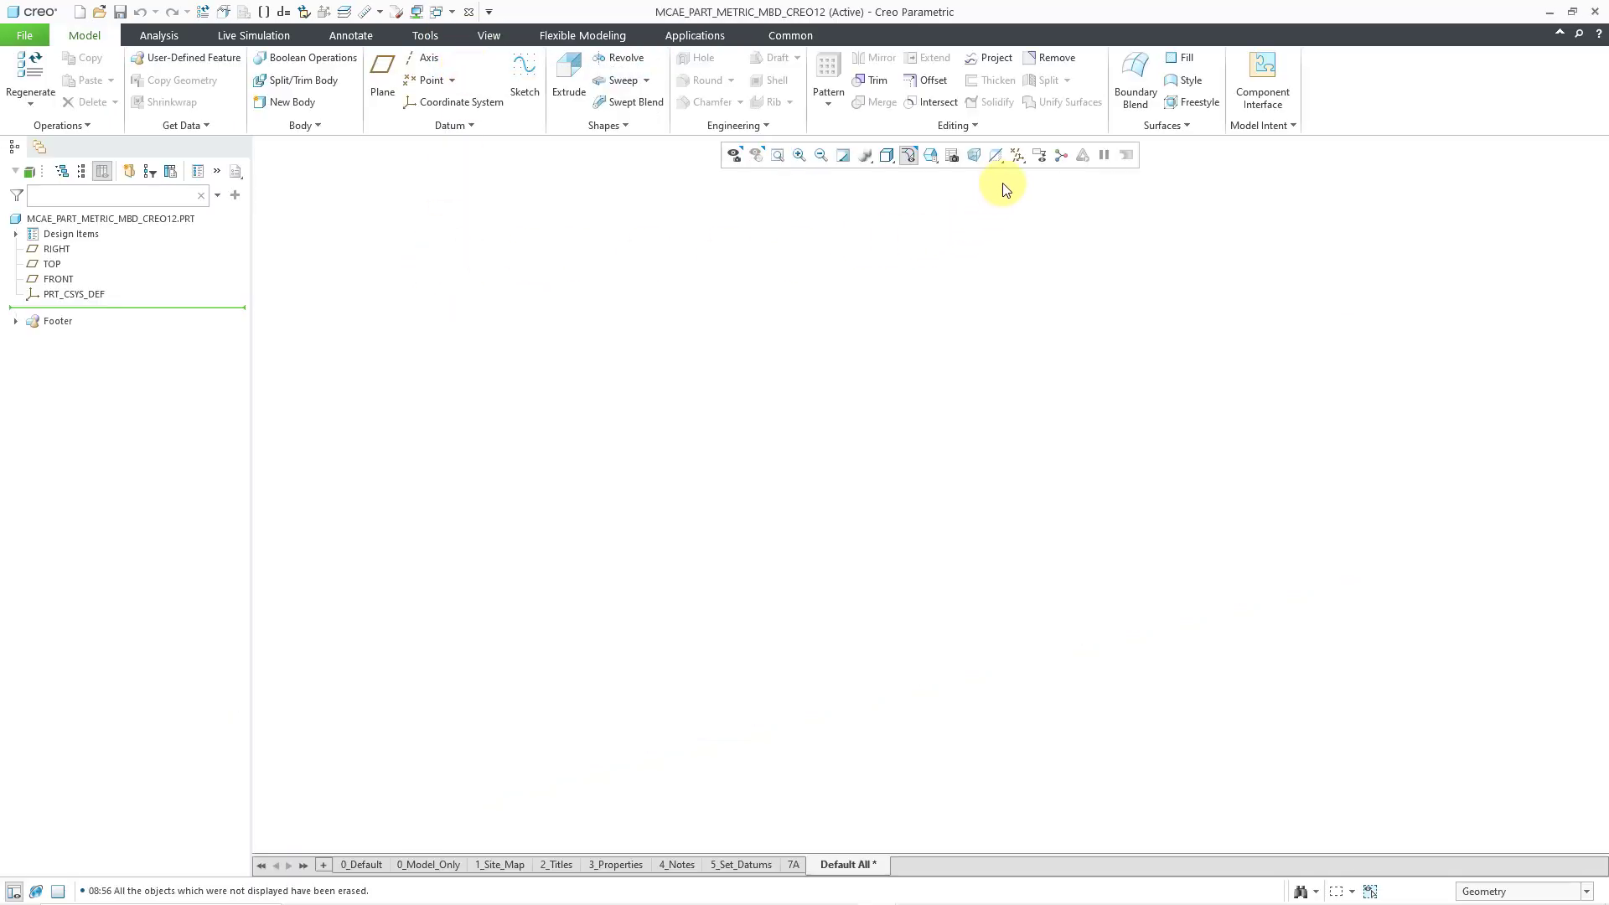
{"action": "left_click", "coordinate": [1018, 157]}
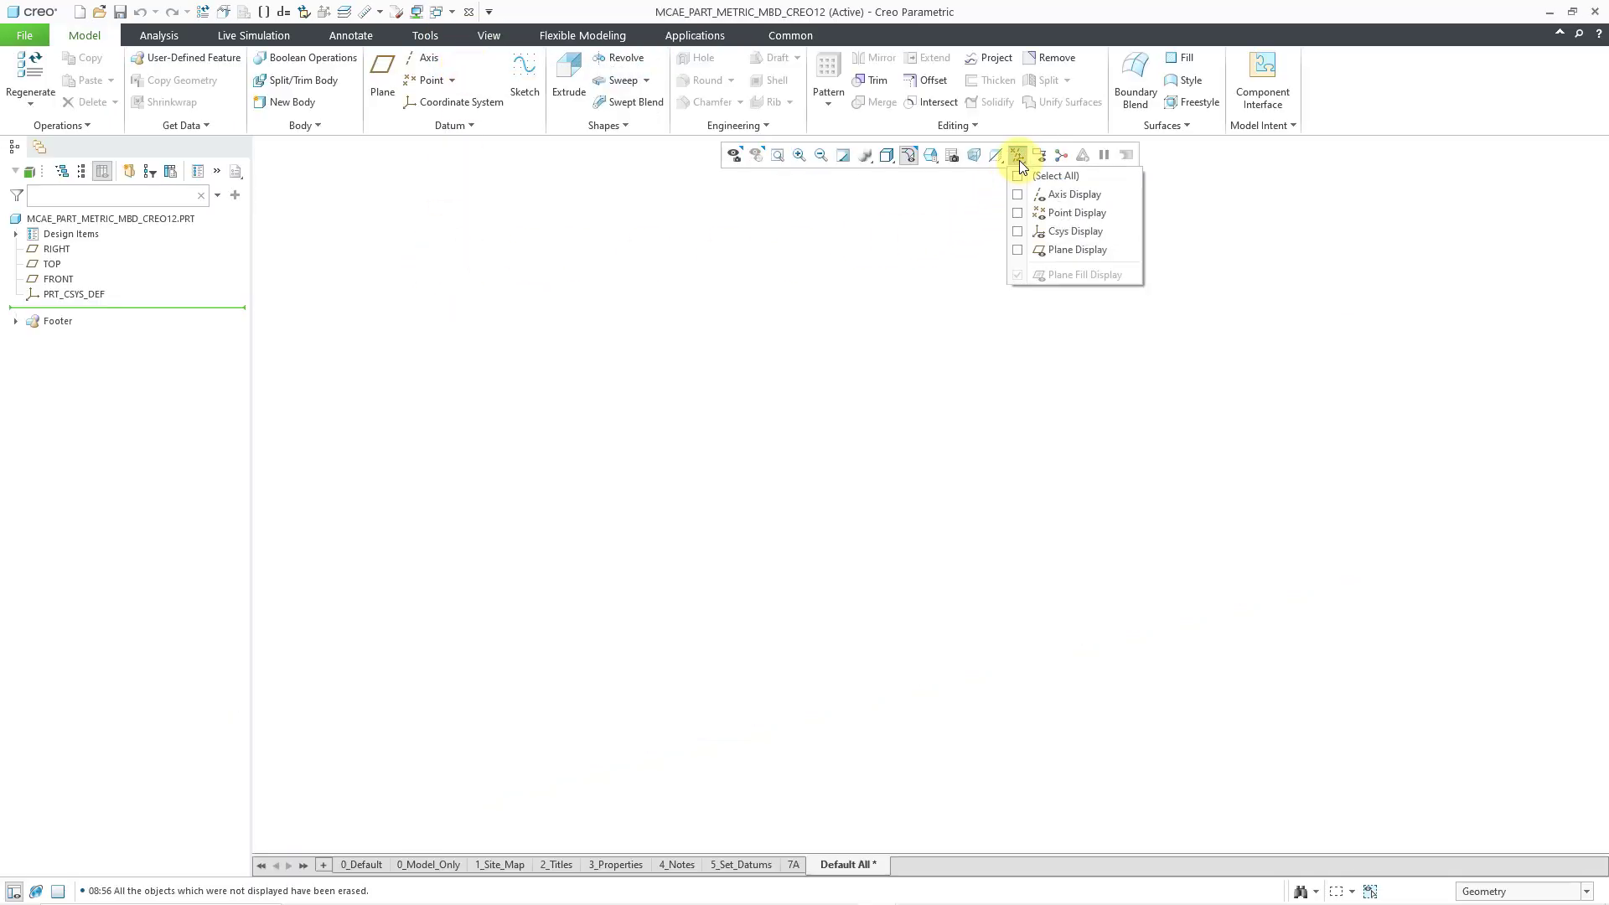
{"action": "left_click", "coordinate": [1058, 234]}
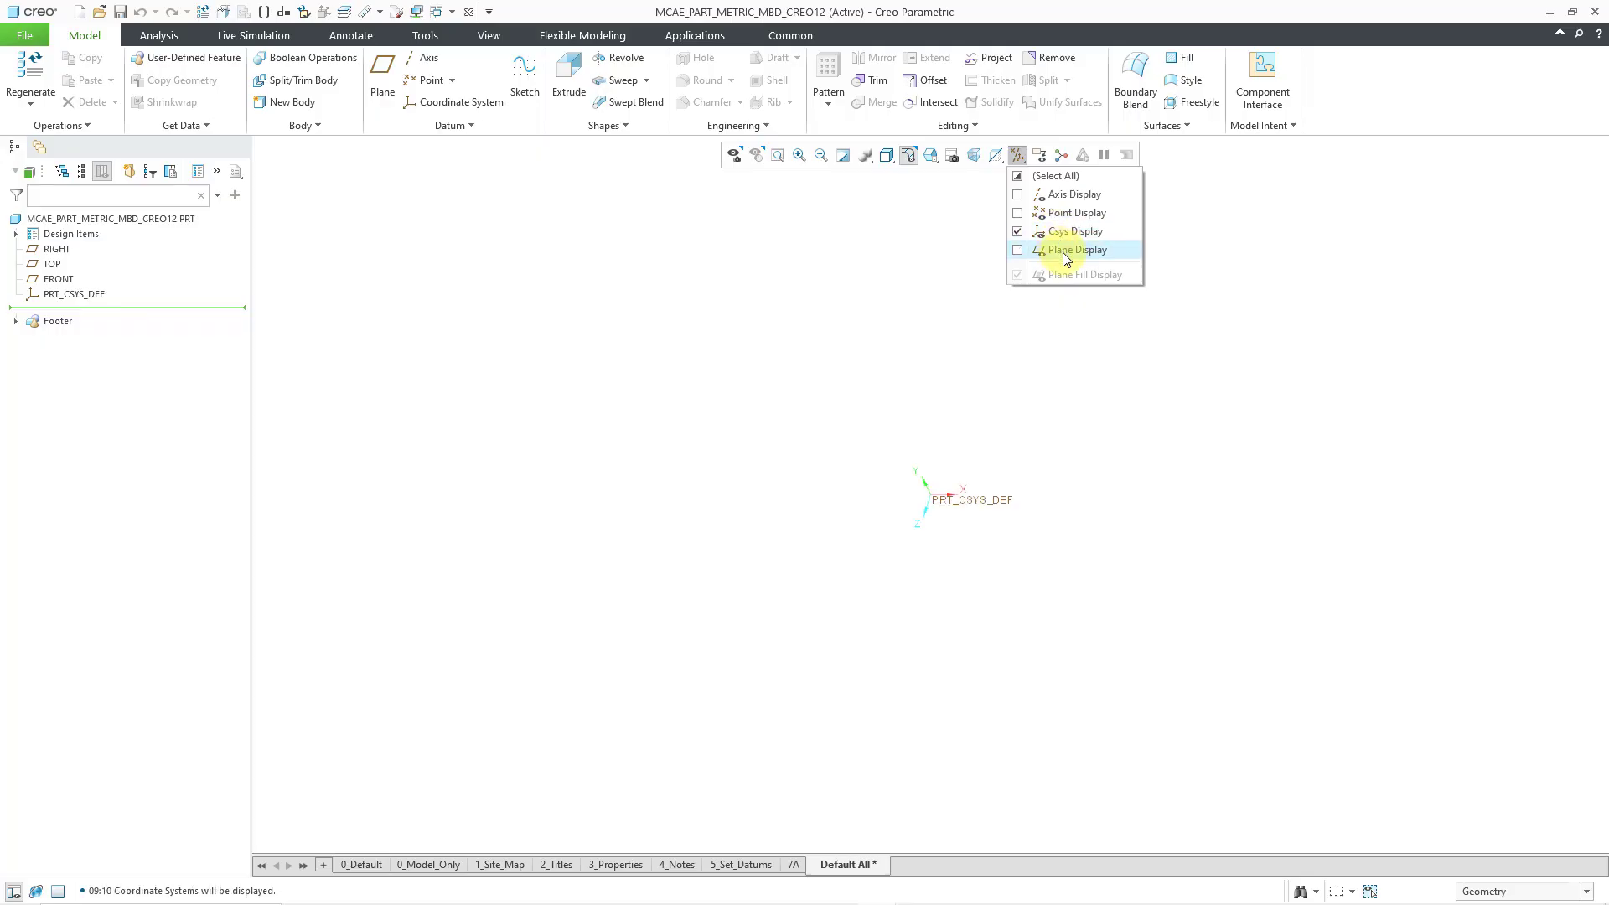
{"action": "left_click", "coordinate": [1066, 251]}
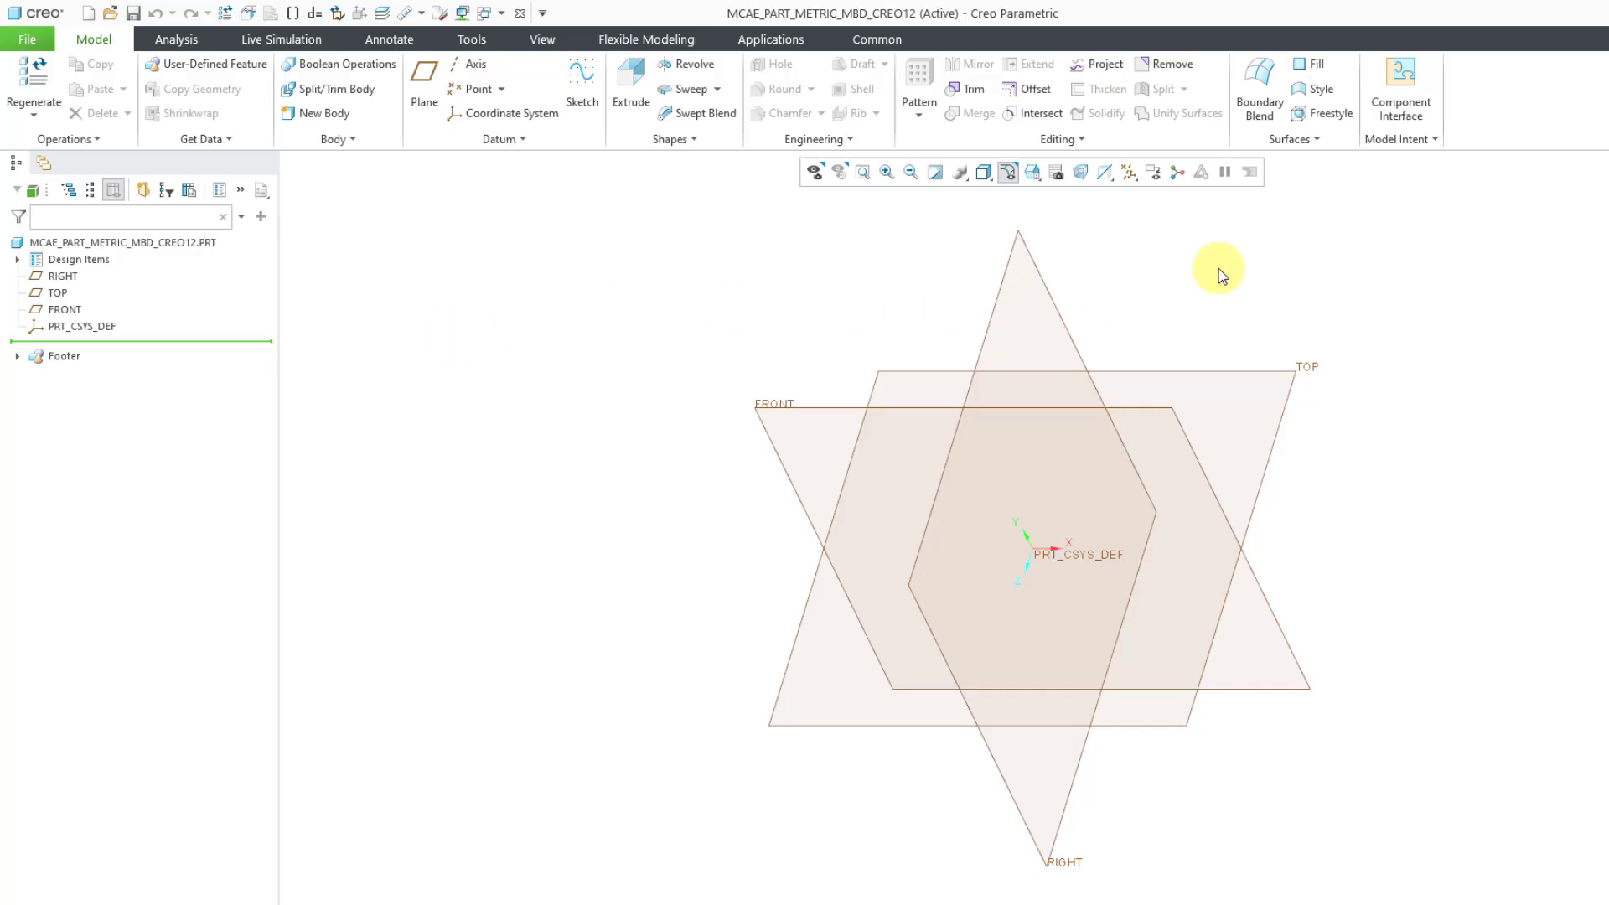
Step: Try an Enclosure Volume in the empty template, then dismiss the failure and cancel the Troubleshooter
{"action": "left_click", "coordinate": [1312, 140]}
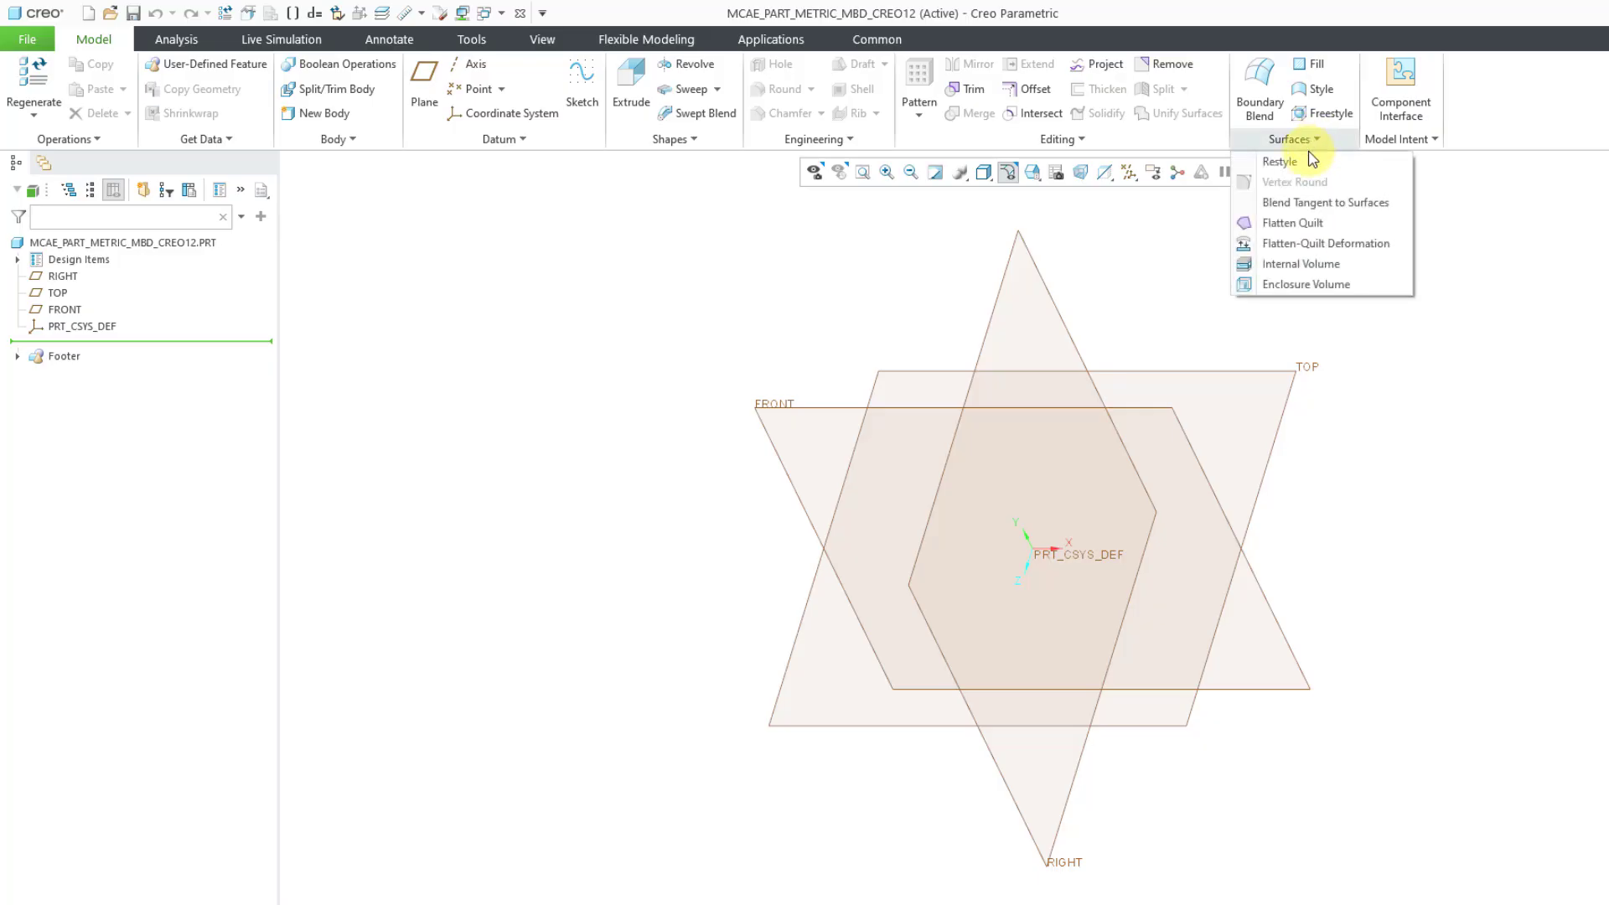
{"action": "left_click", "coordinate": [1335, 286]}
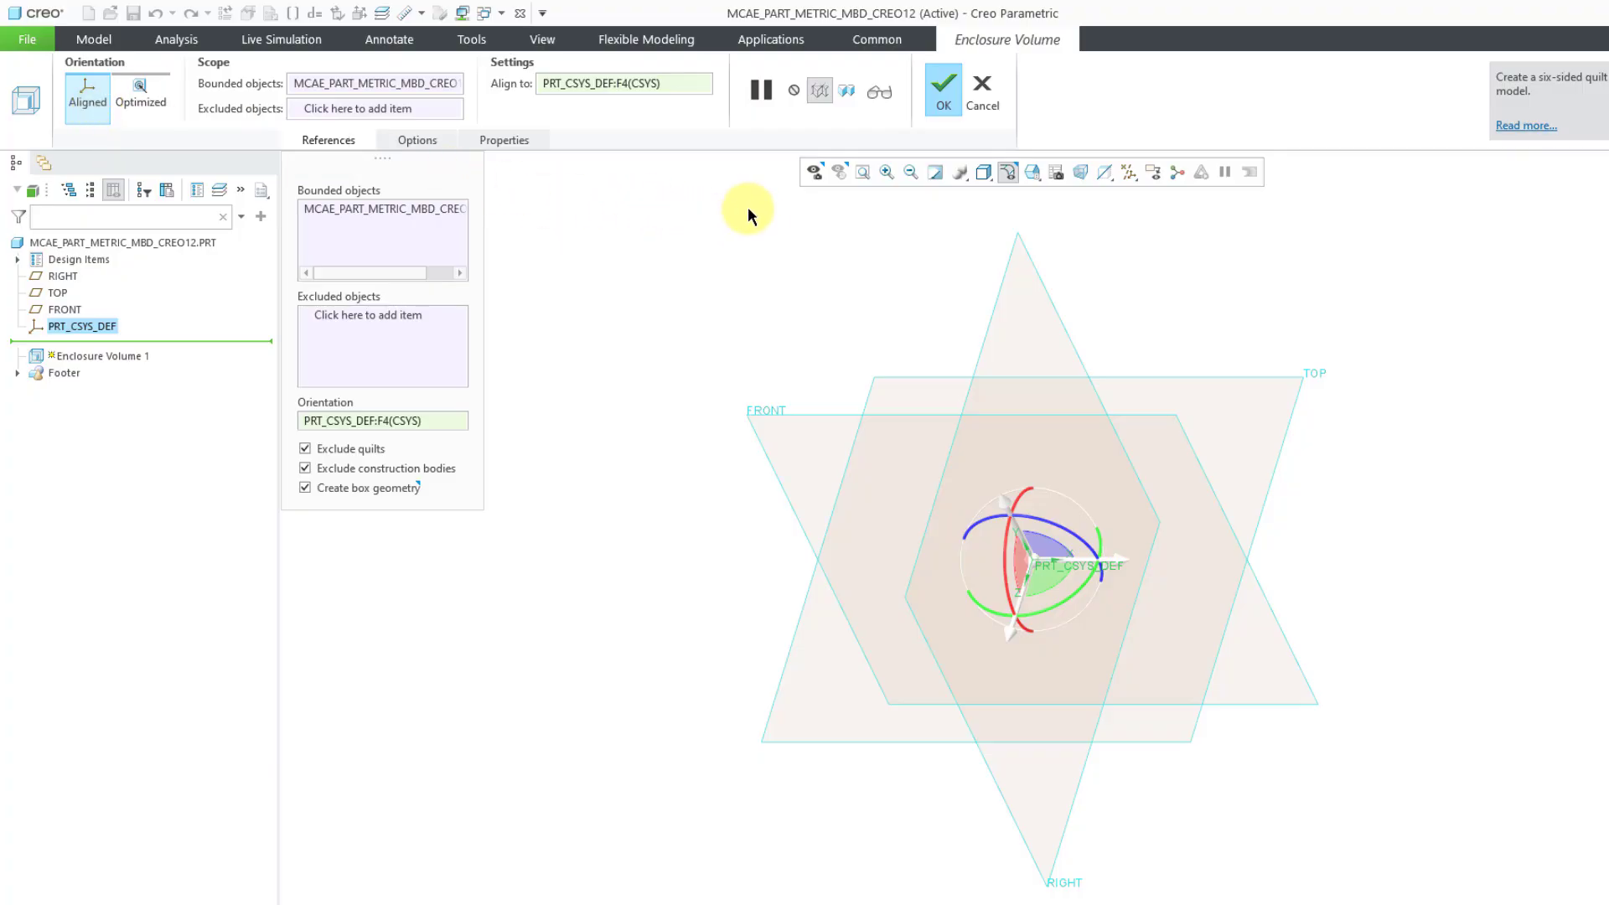
{"action": "left_click", "coordinate": [942, 97]}
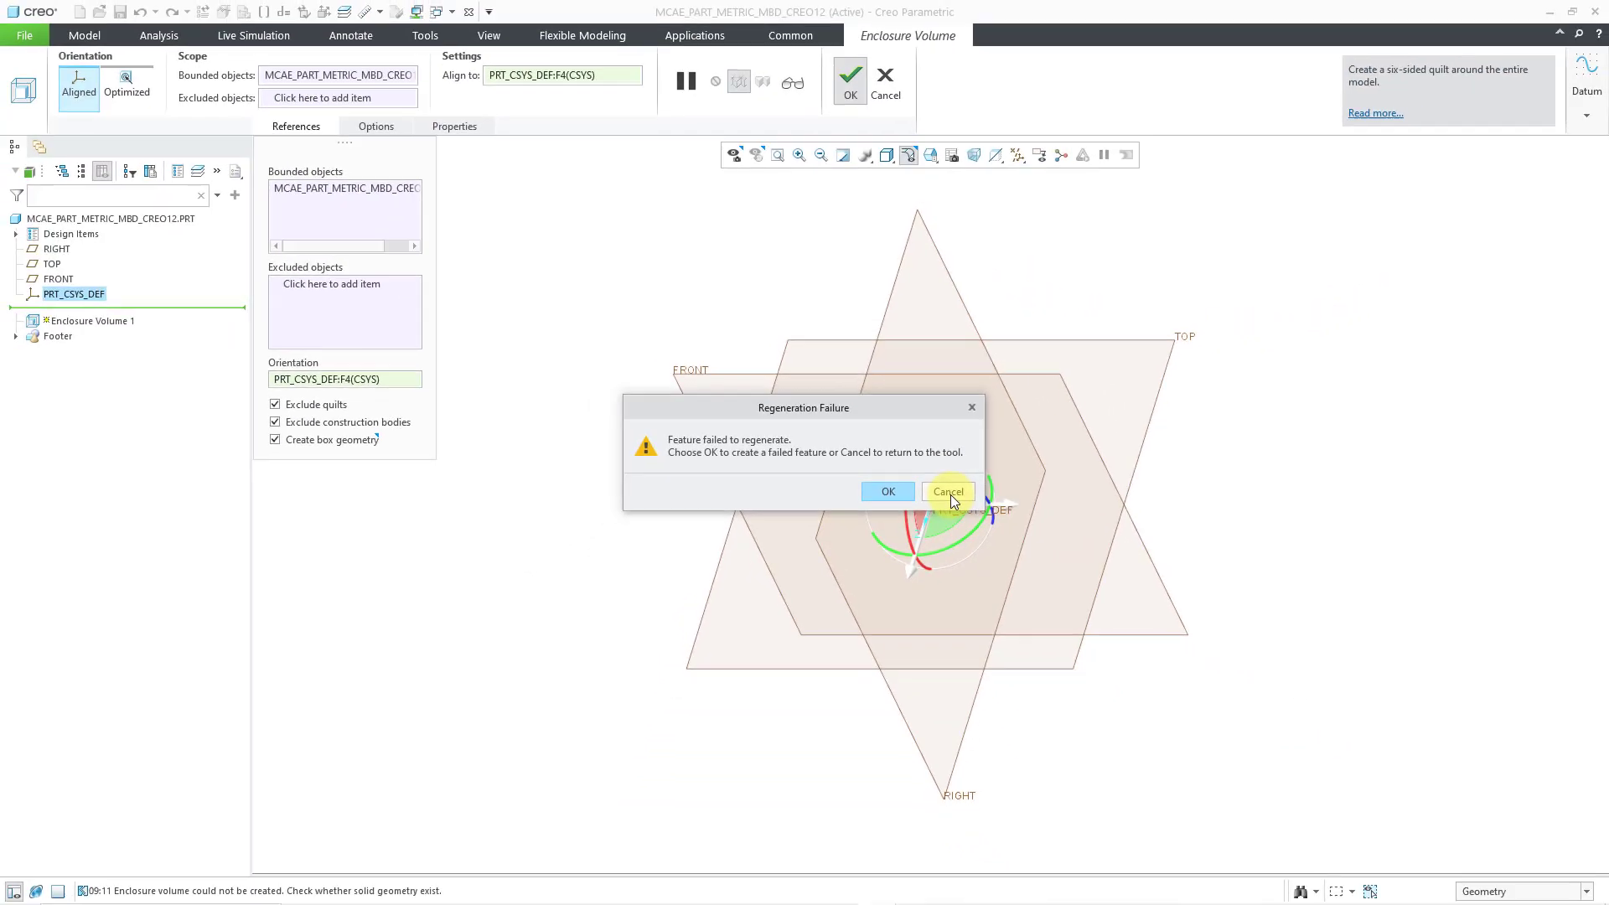
{"action": "left_click", "coordinate": [950, 493]}
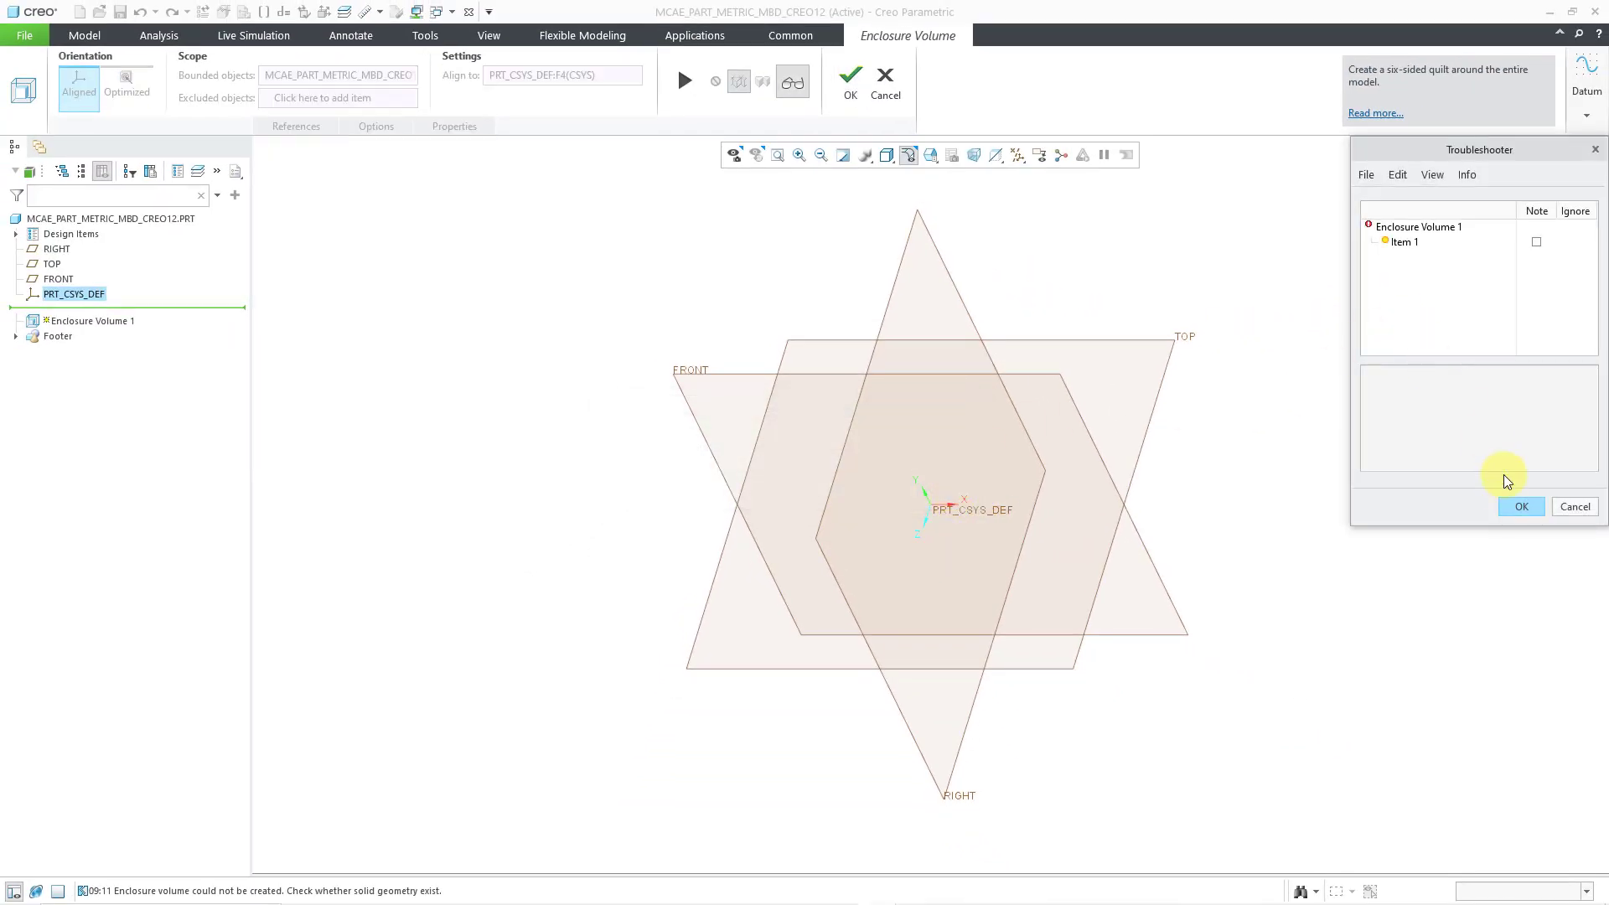
{"action": "left_click", "coordinate": [1575, 507]}
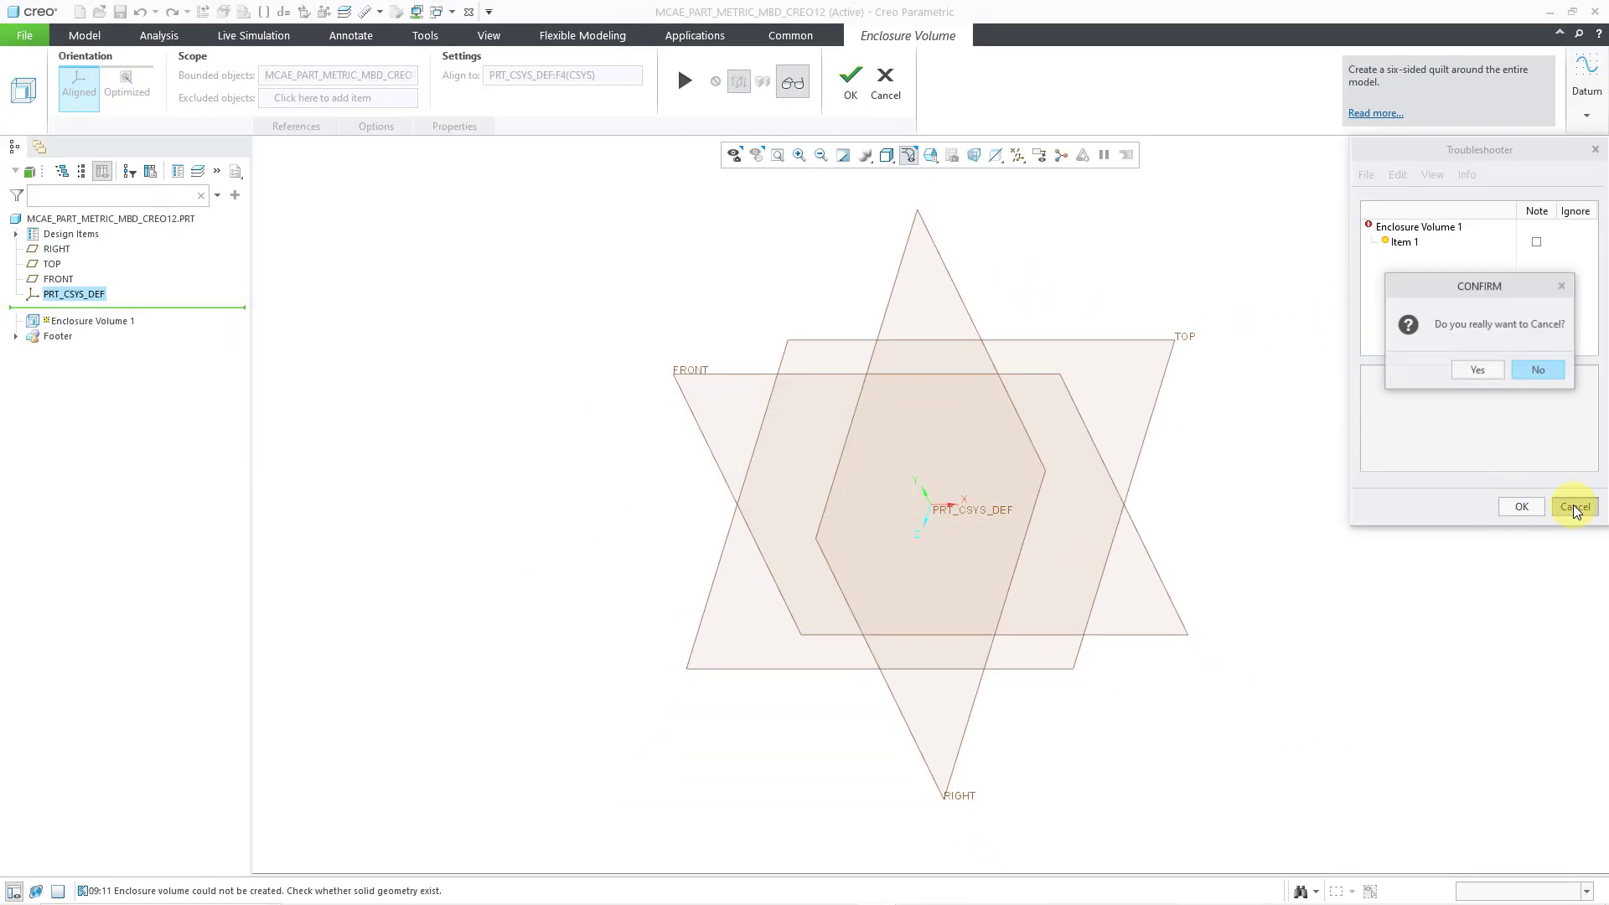
{"action": "left_click", "coordinate": [1476, 369]}
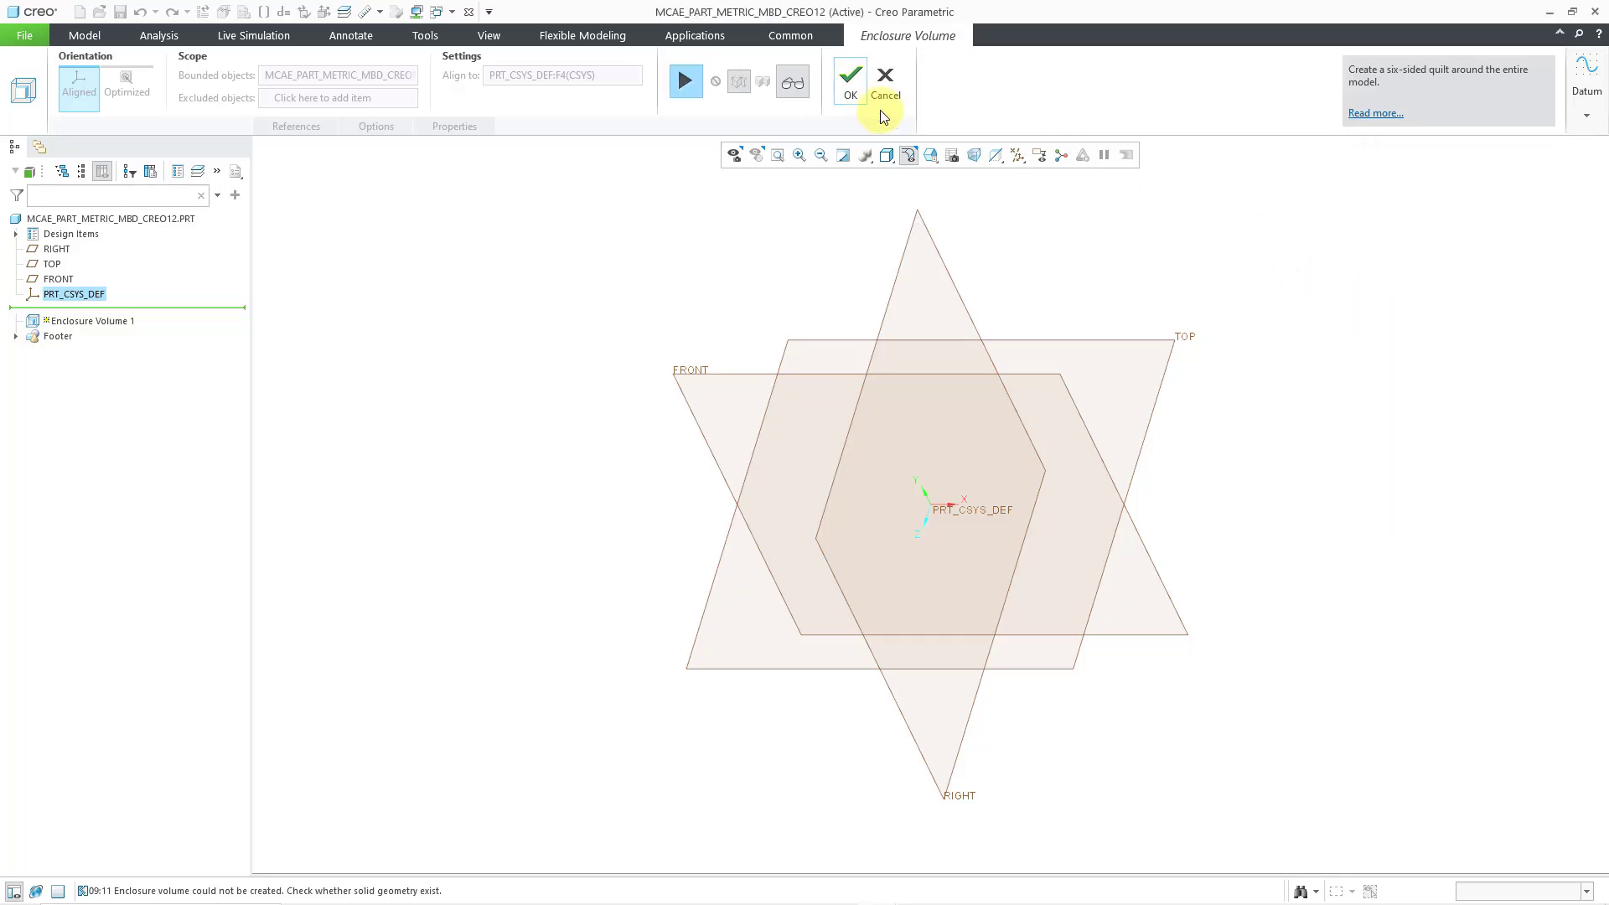
Step: Complete Enclosure Volume 1 with Create box geometry off and Create box parameters on
{"action": "left_click", "coordinate": [684, 80]}
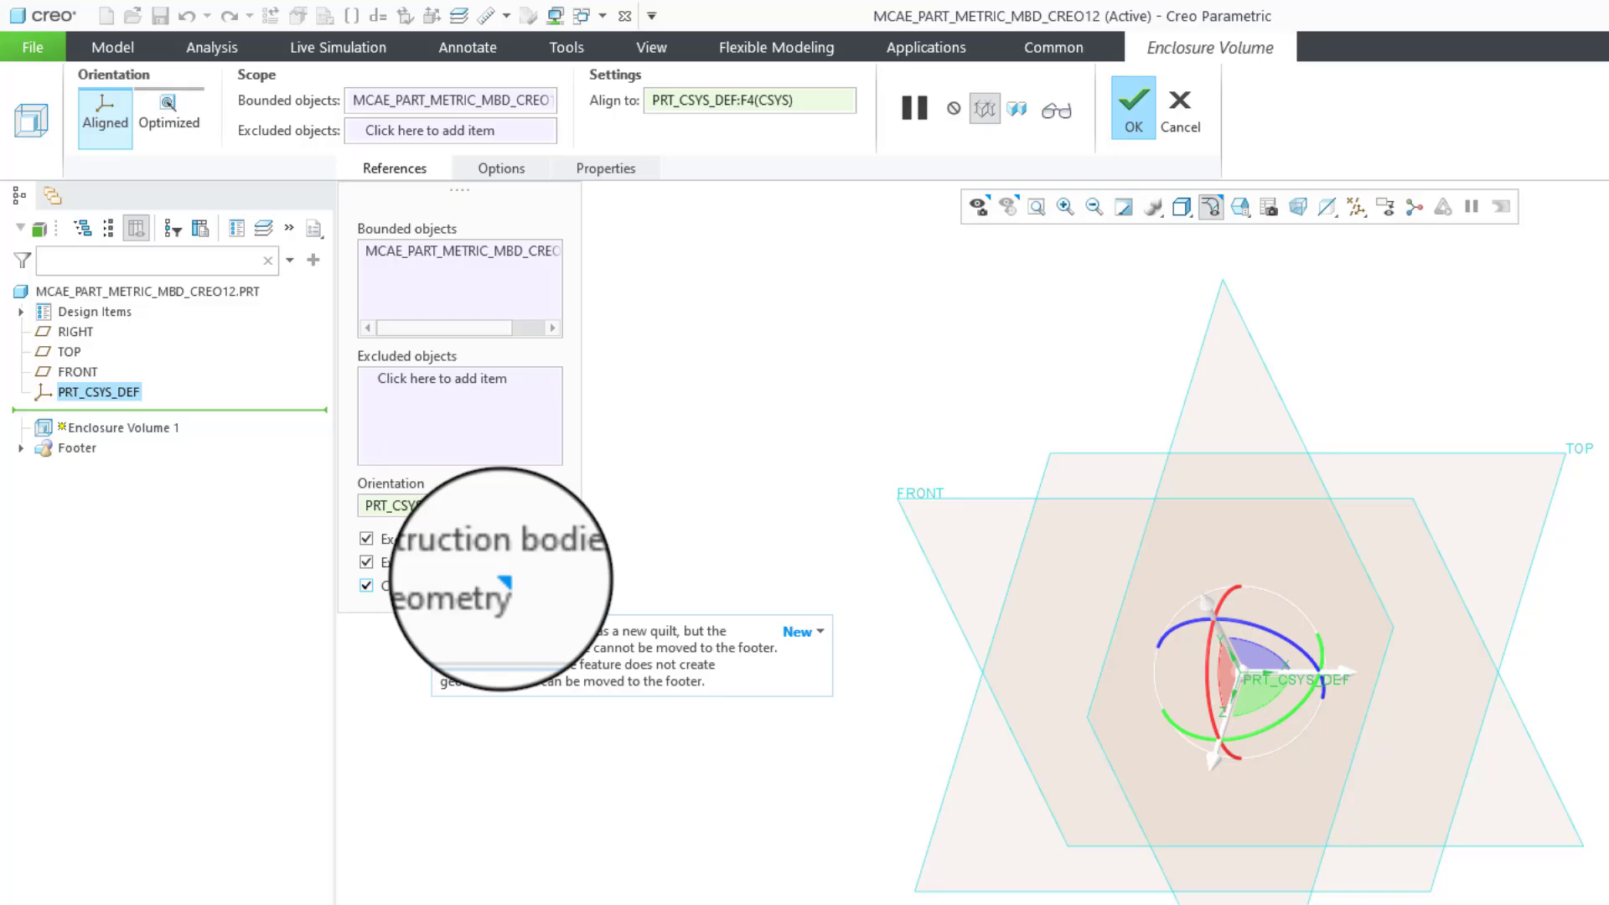
{"action": "left_click", "coordinate": [365, 586]}
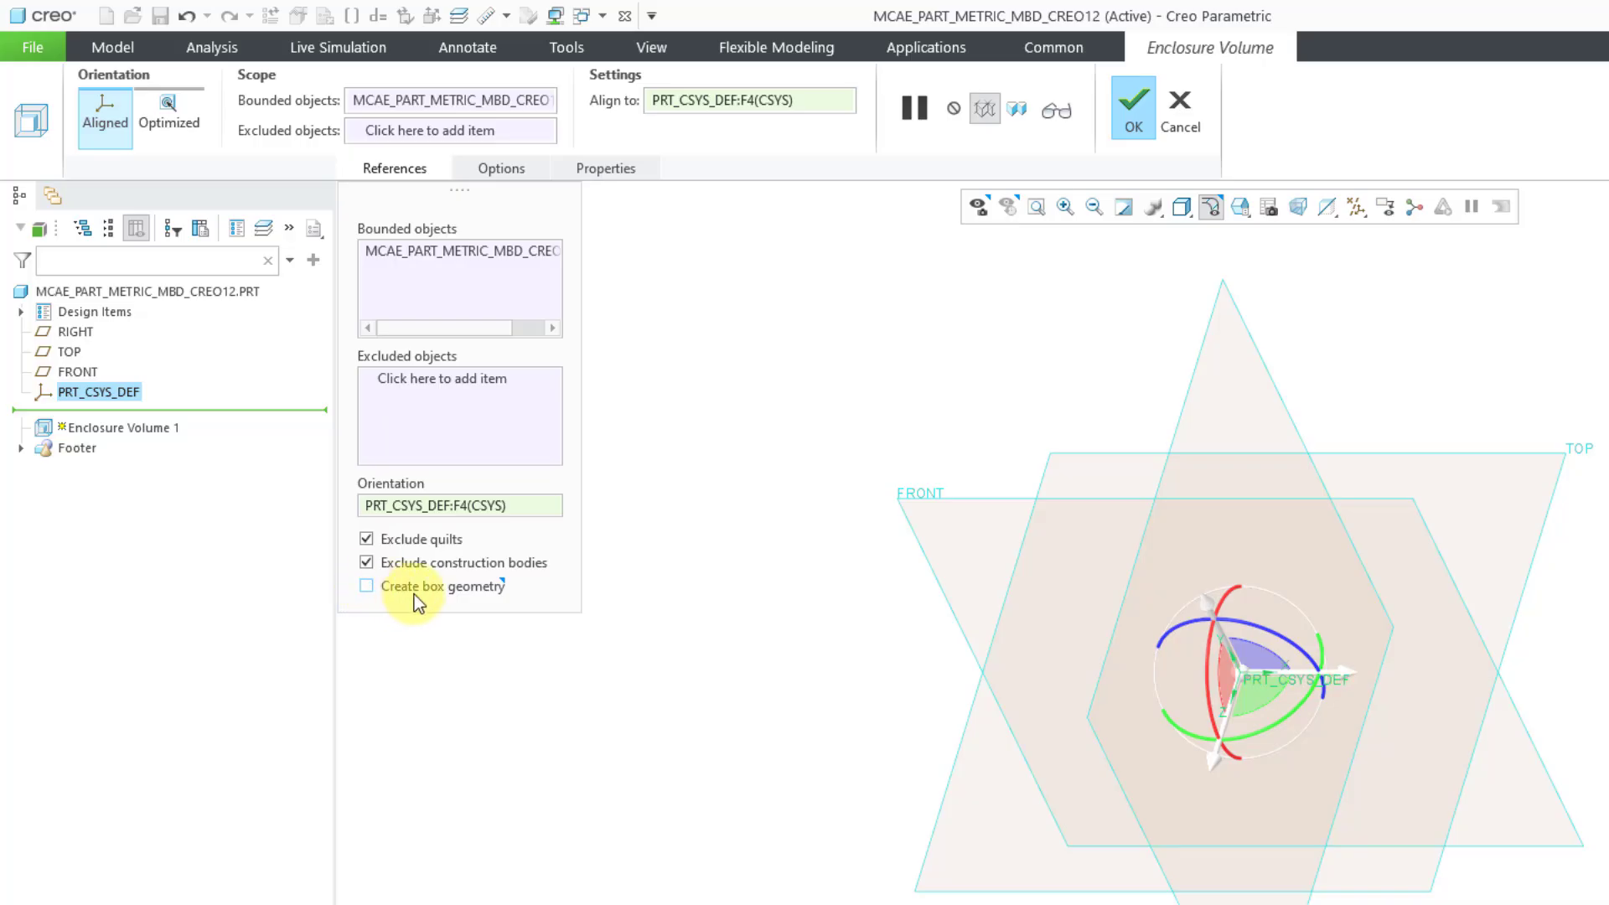
{"action": "mouse_move", "coordinate": [476, 588]}
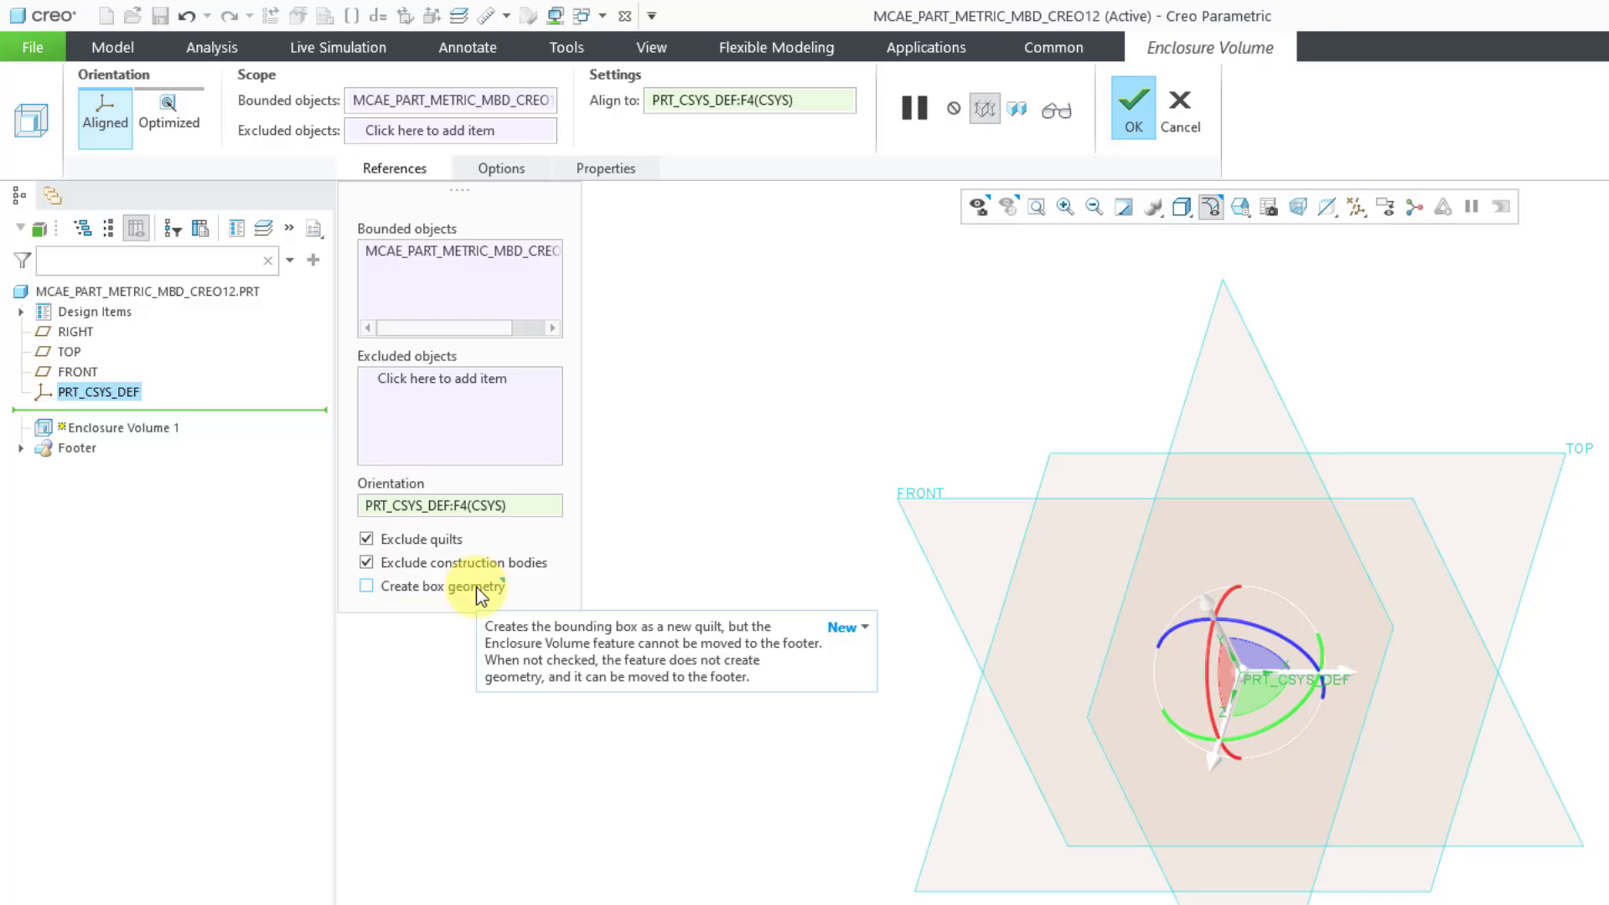
{"action": "left_click", "coordinate": [619, 166]}
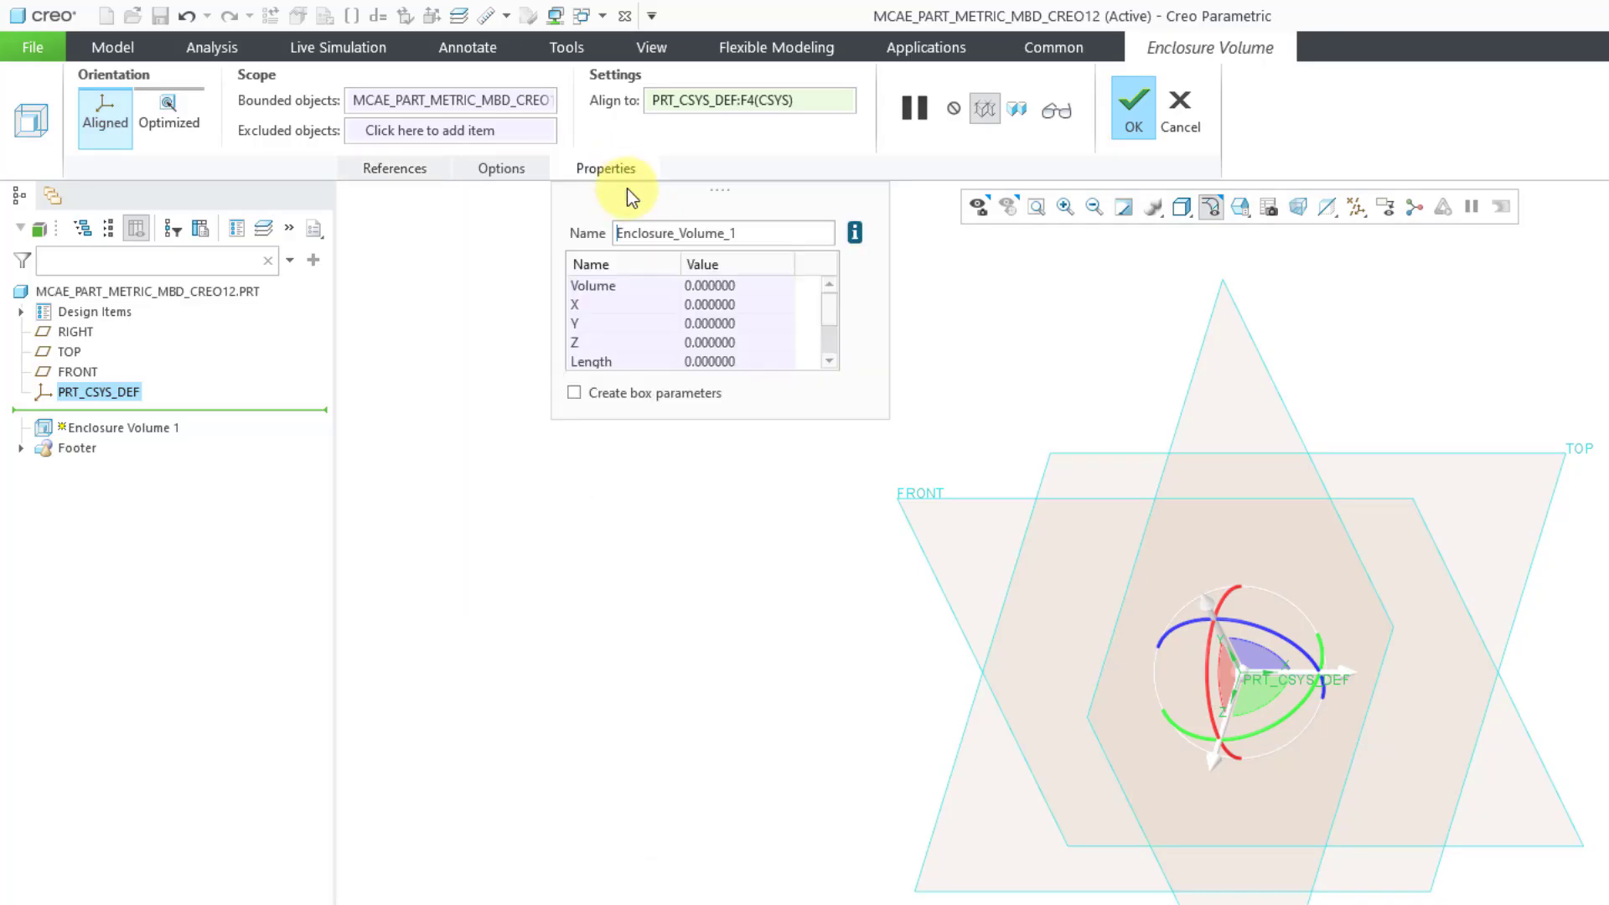
{"action": "left_click", "coordinate": [573, 394]}
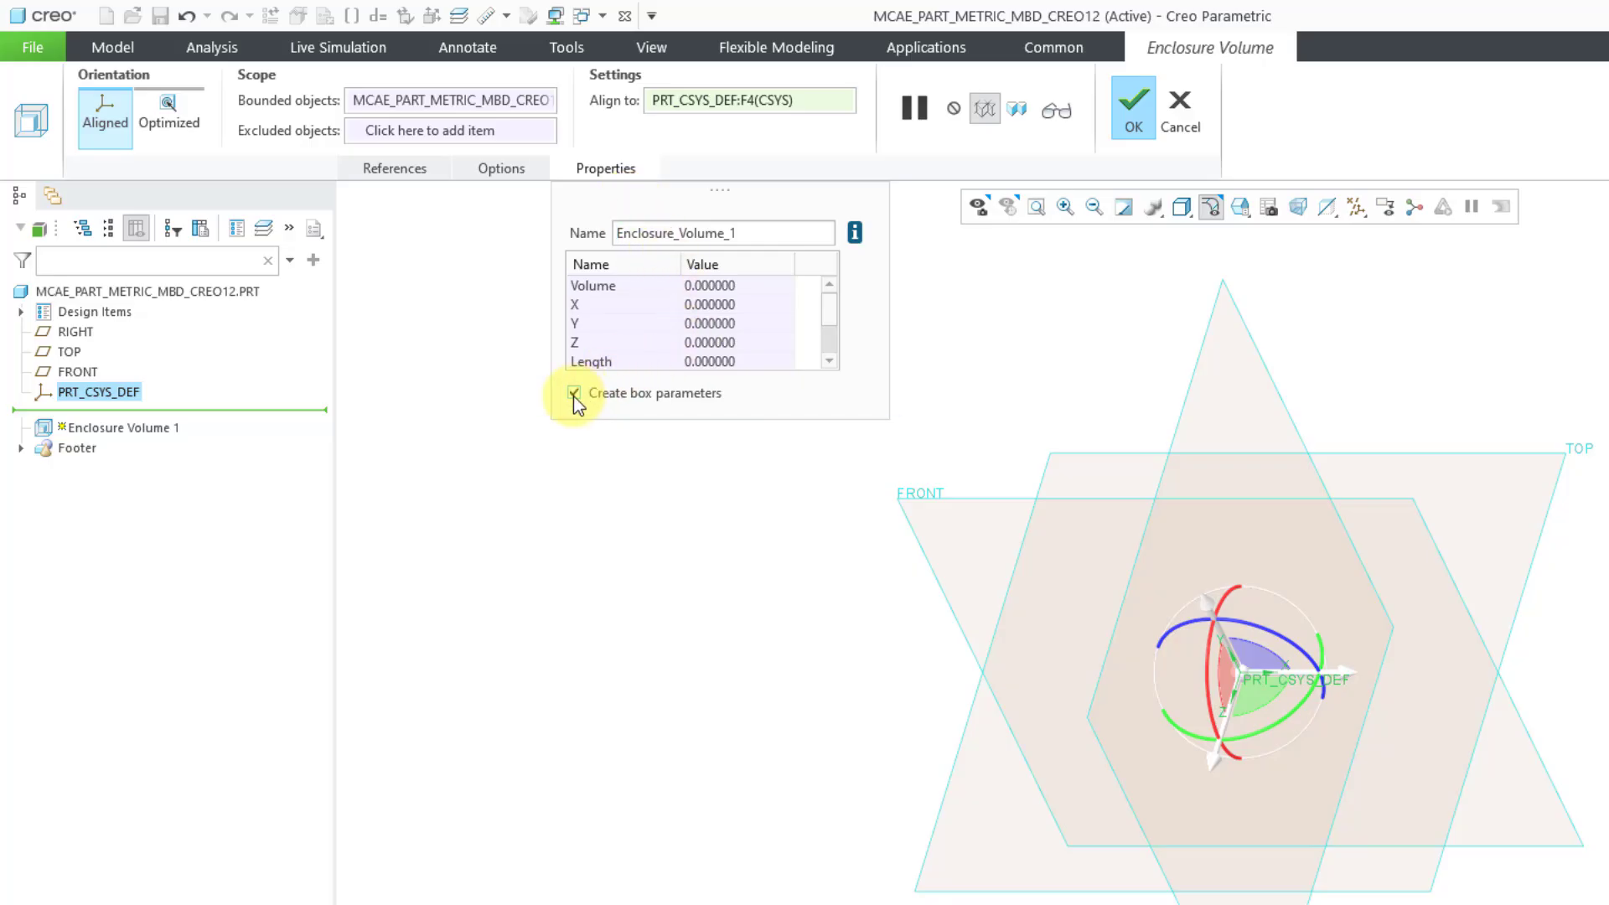
{"action": "left_click", "coordinate": [422, 174]}
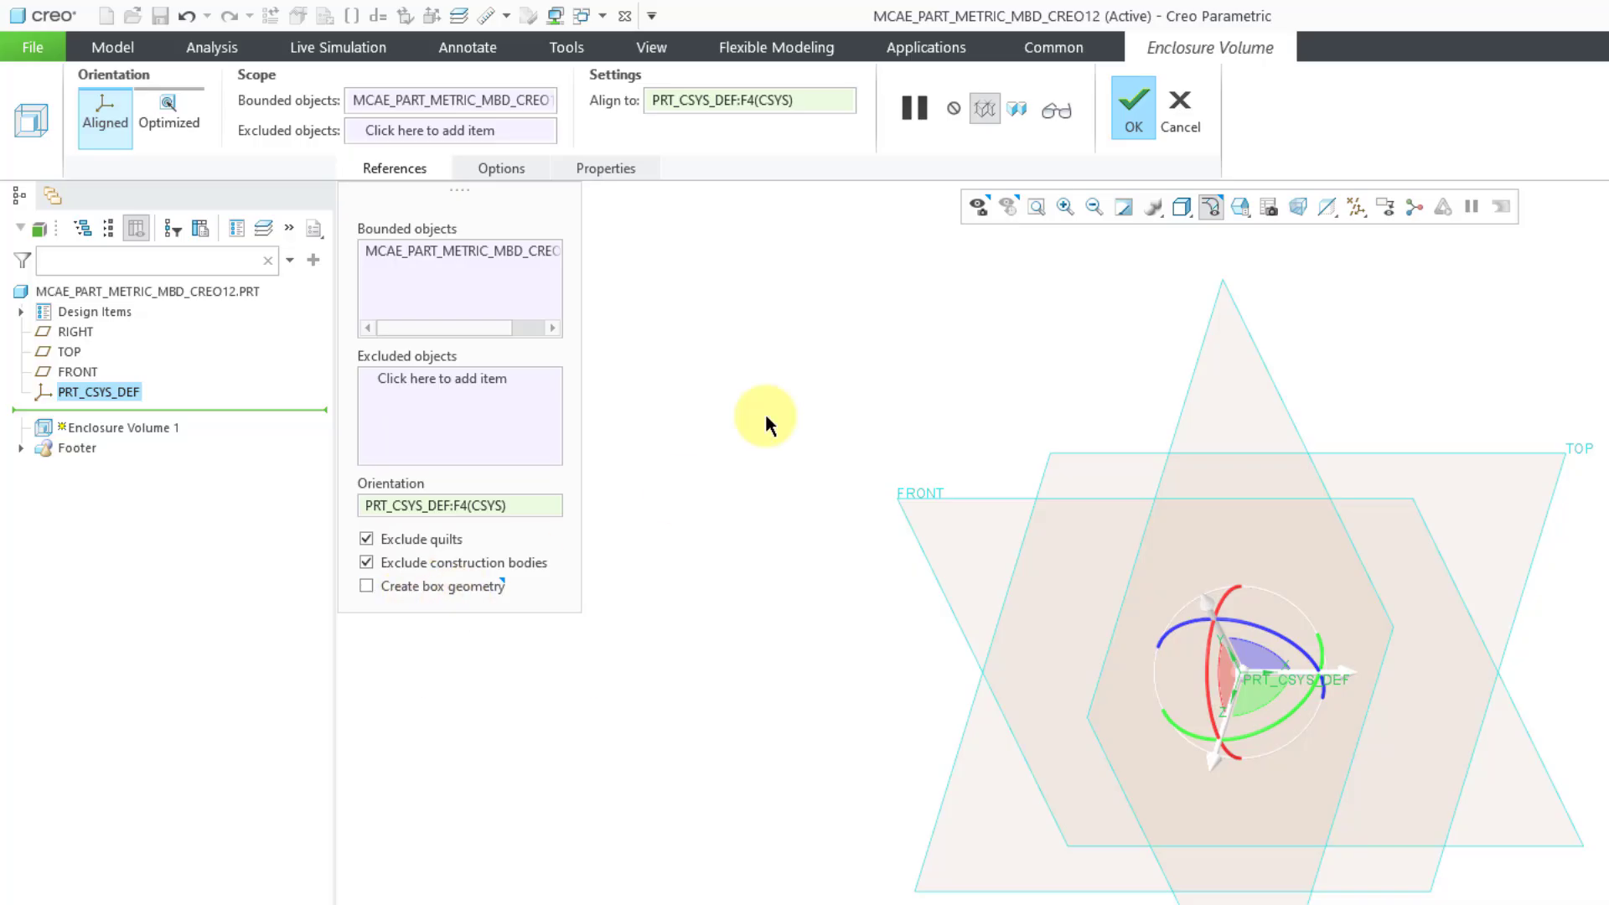
{"action": "left_click", "coordinate": [1129, 118]}
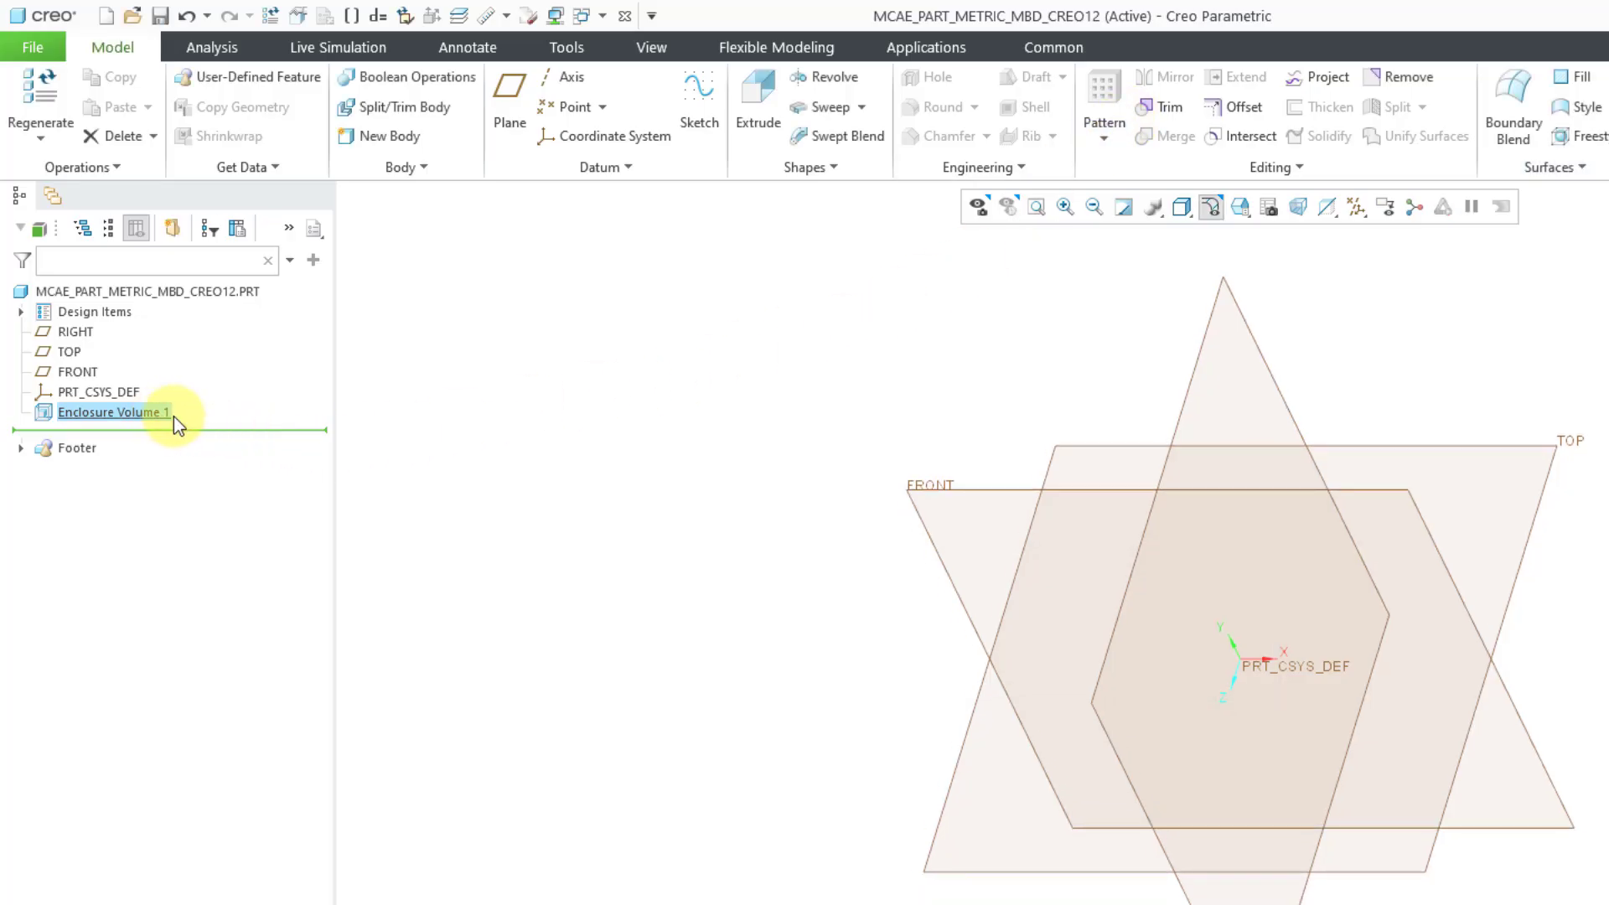
Step: Deselect Enclosure Volume 1 and expand the Footer node to show items 0_DEFAULT through 7A
{"action": "left_click", "coordinate": [507, 455]}
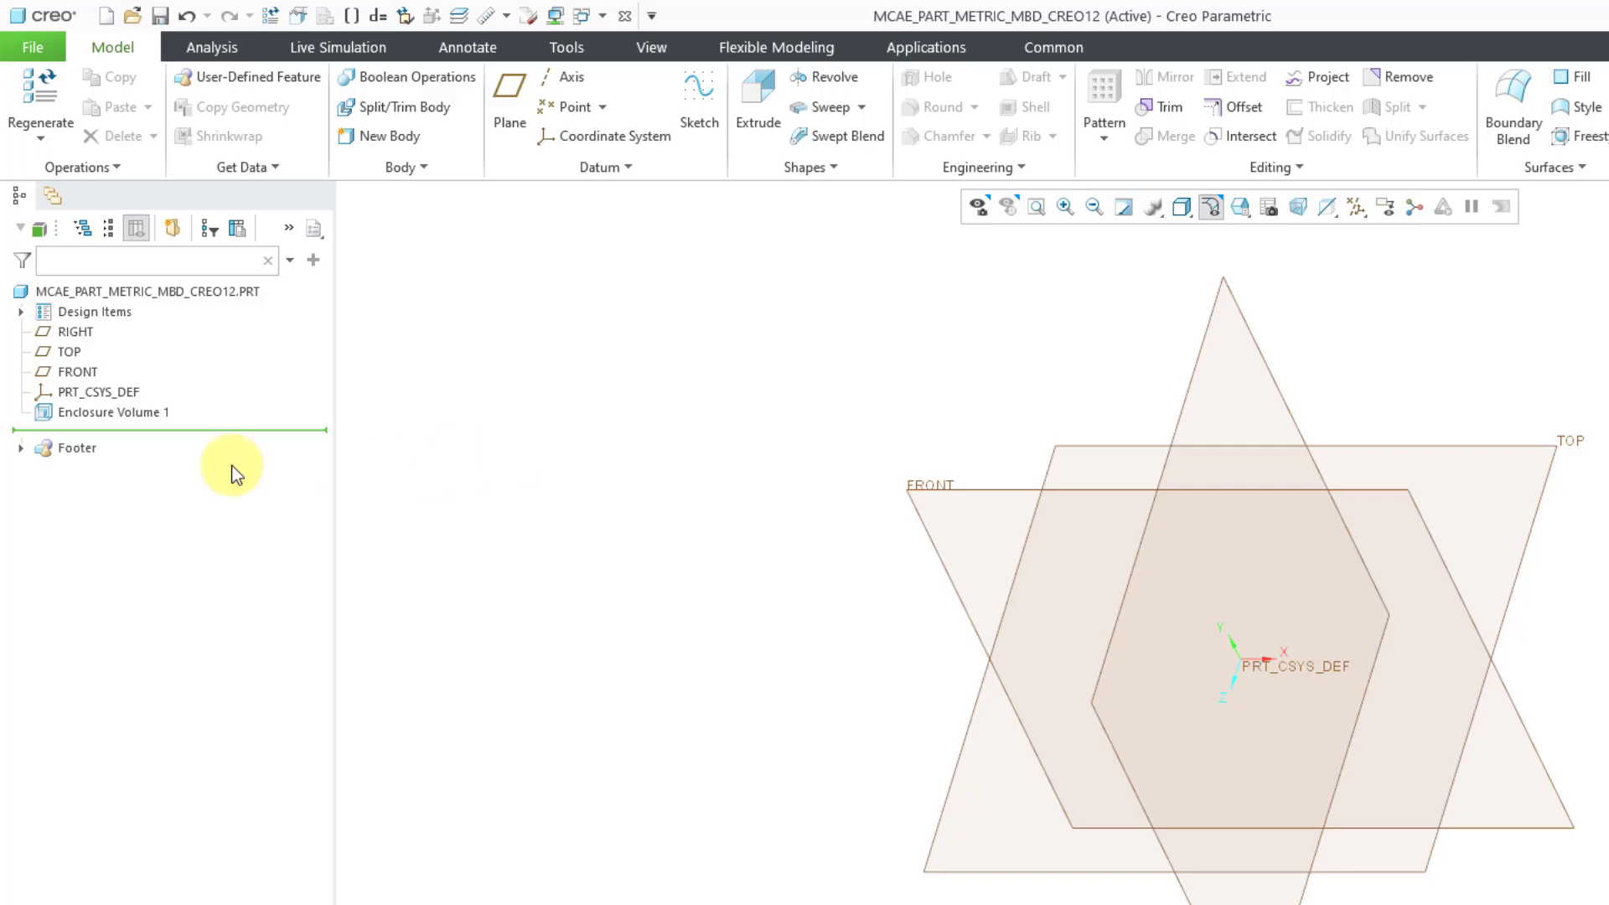
{"action": "left_click", "coordinate": [21, 449]}
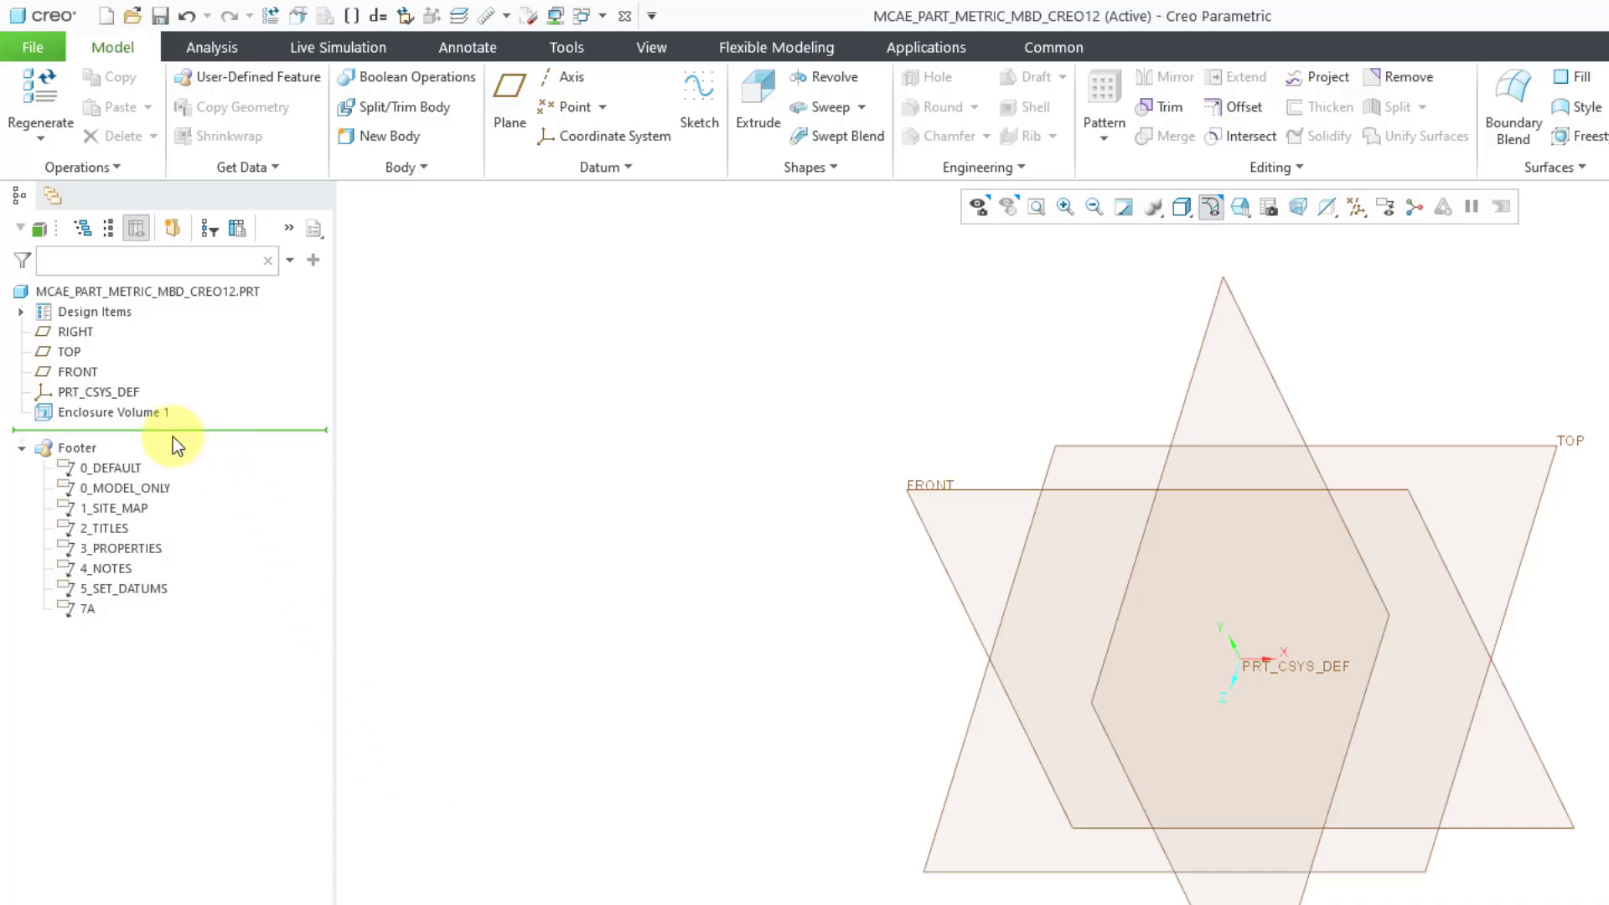
Step: Move Enclosure Volume 1 to the footer after item 7A, then collapse the Footer node
{"action": "left_click", "coordinate": [133, 415]}
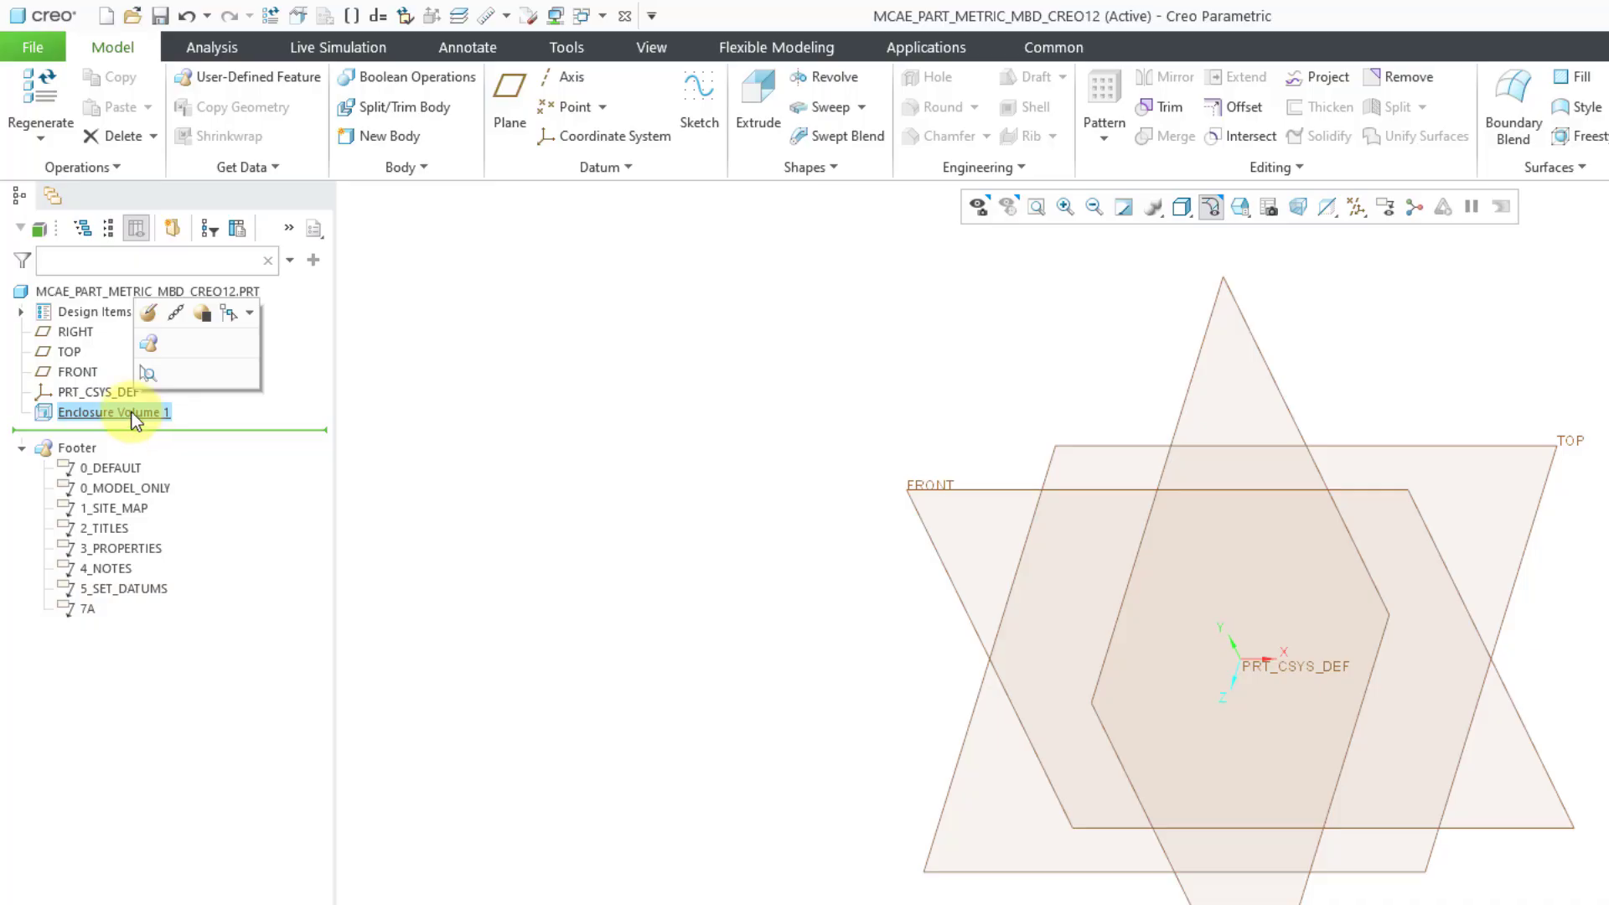
{"action": "right_click", "coordinate": [132, 412]}
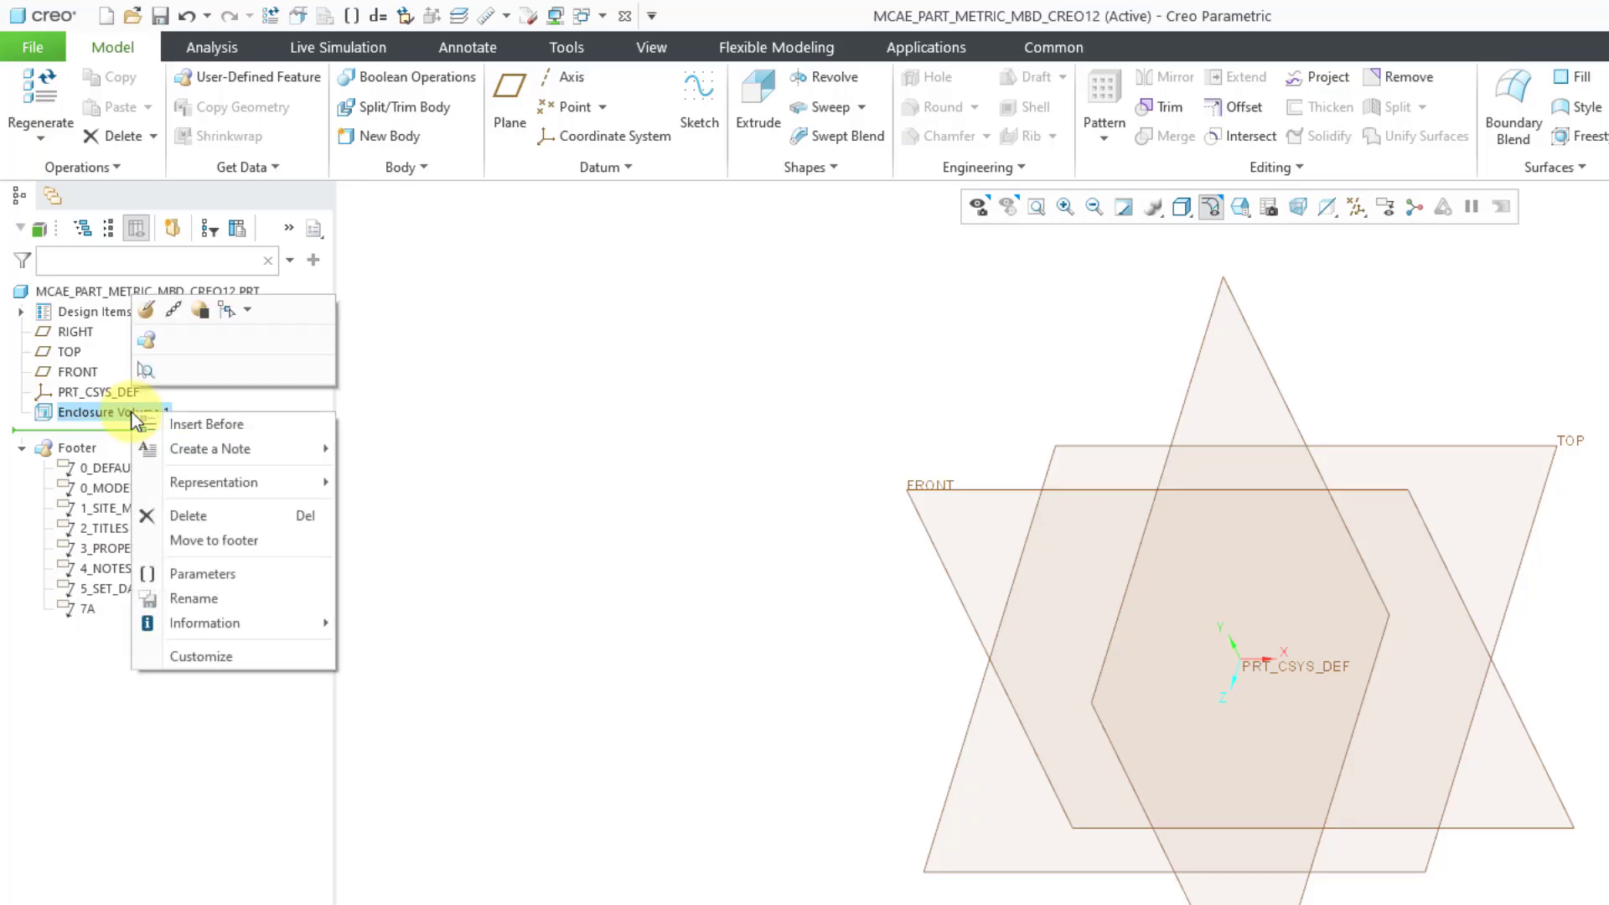
{"action": "left_click", "coordinate": [252, 541]}
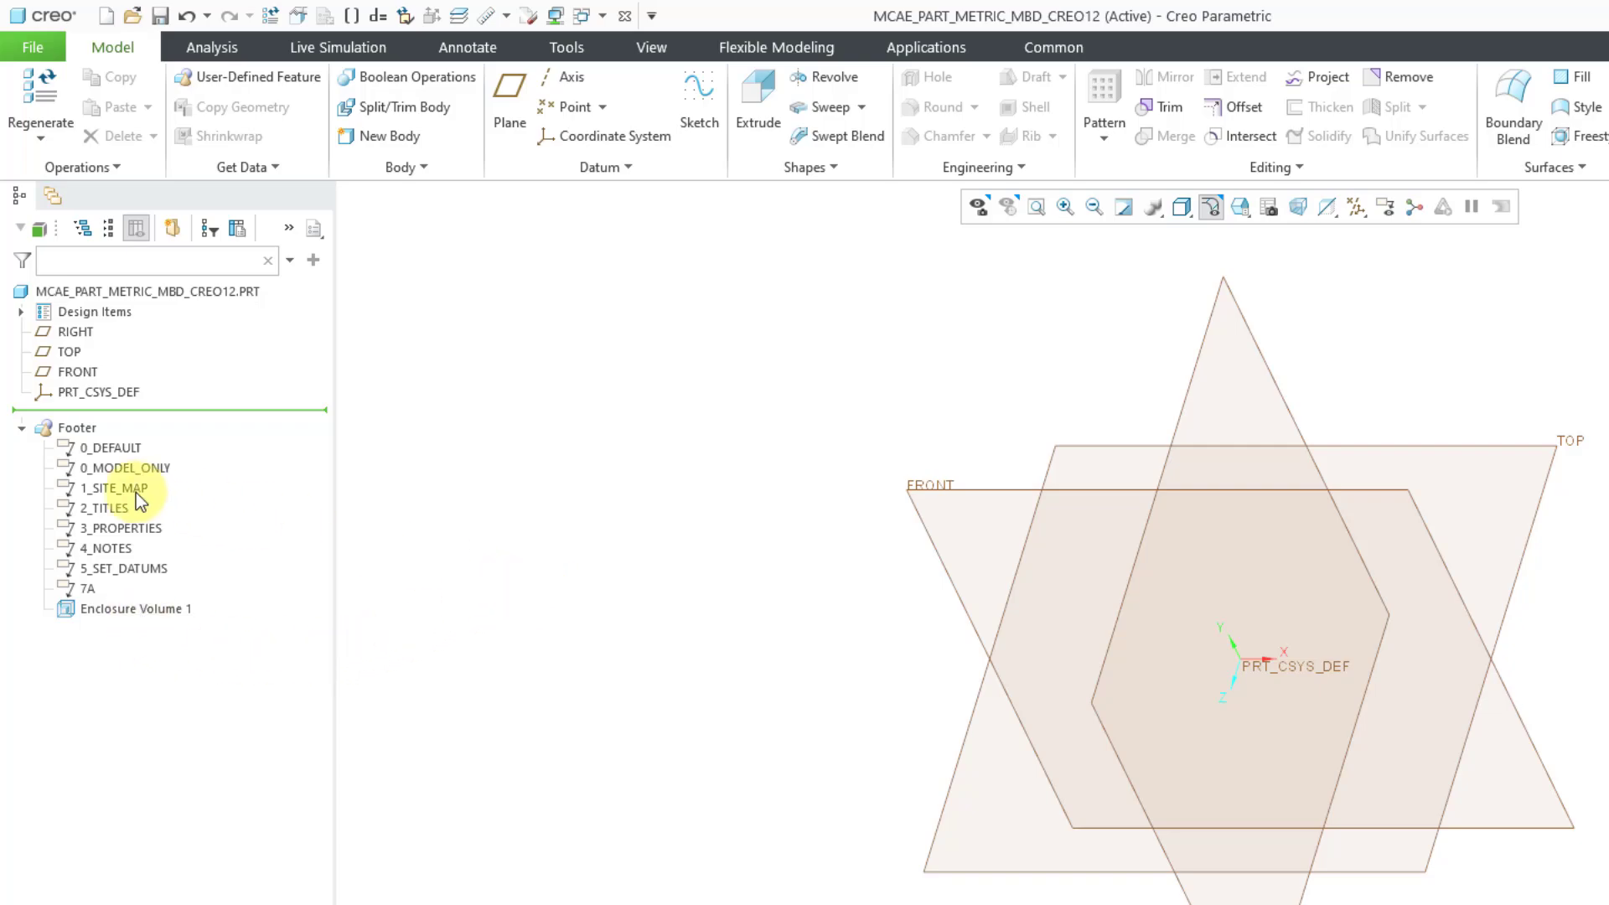
{"action": "left_click", "coordinate": [20, 428]}
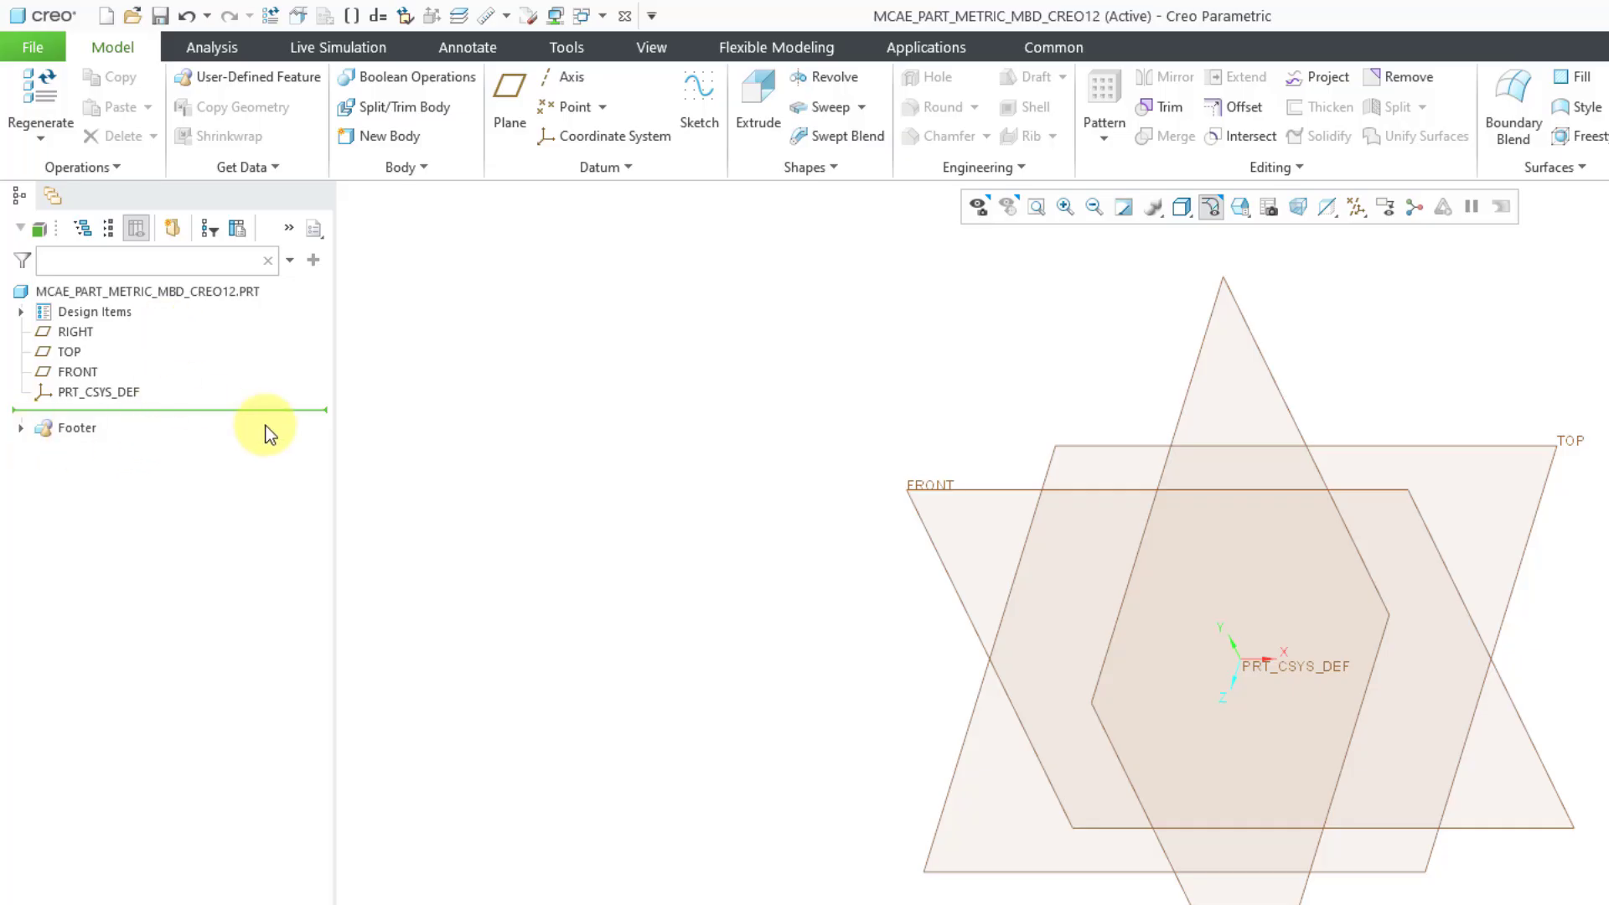